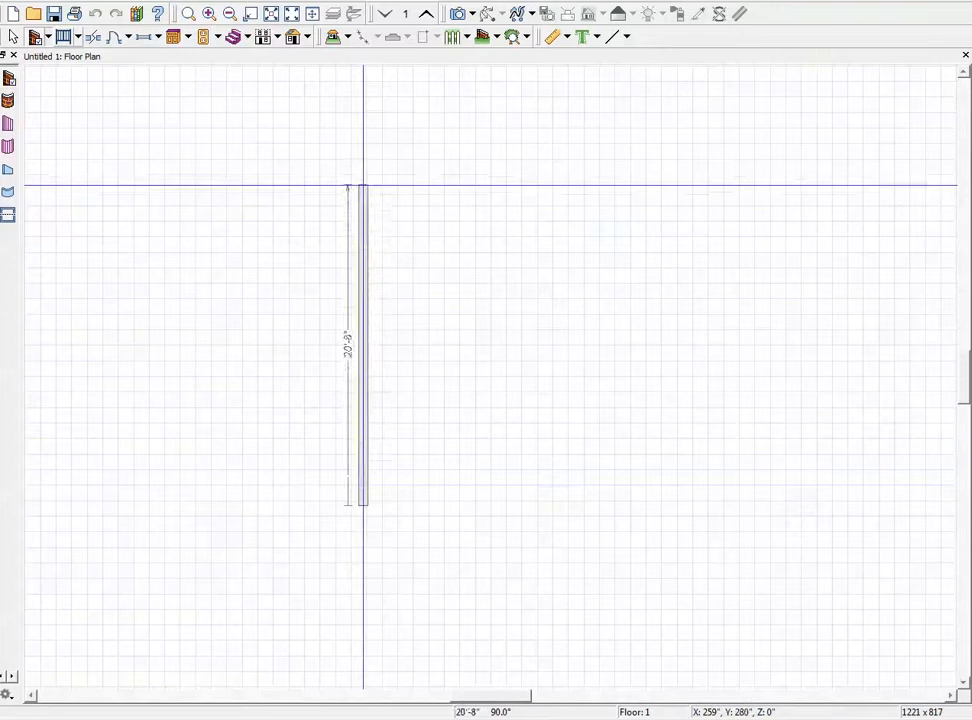
- Complete a rectangular exterior wall outline about 21' deep, and stretch its east side to an overall width of about 37'-10"
drag(652, 184, 362, 507)
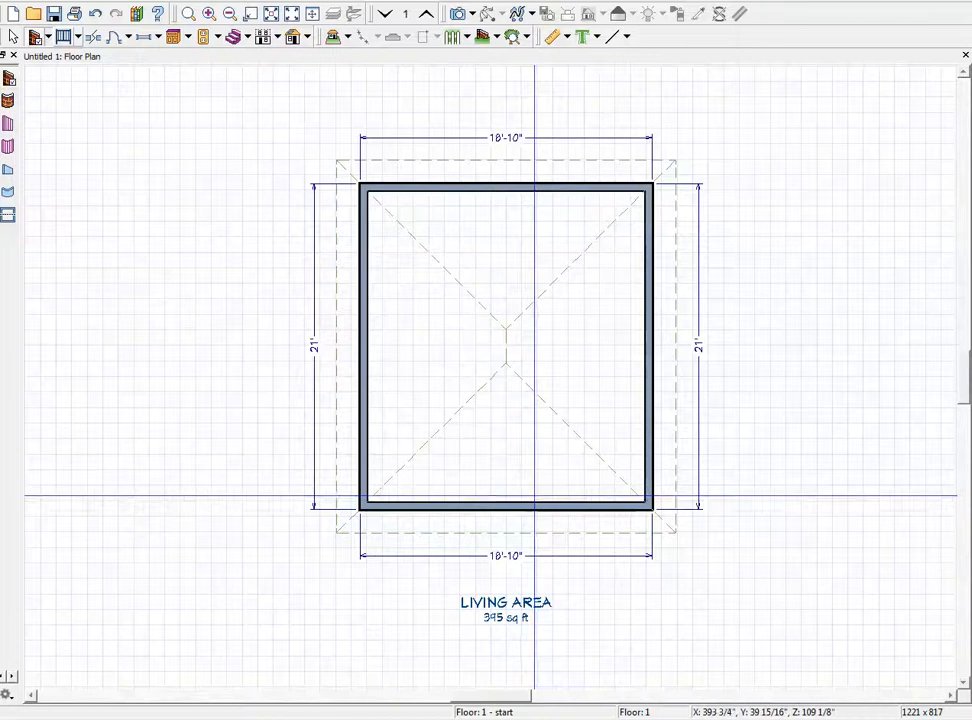
scroll(534, 495, down, 2)
right_click(521, 502)
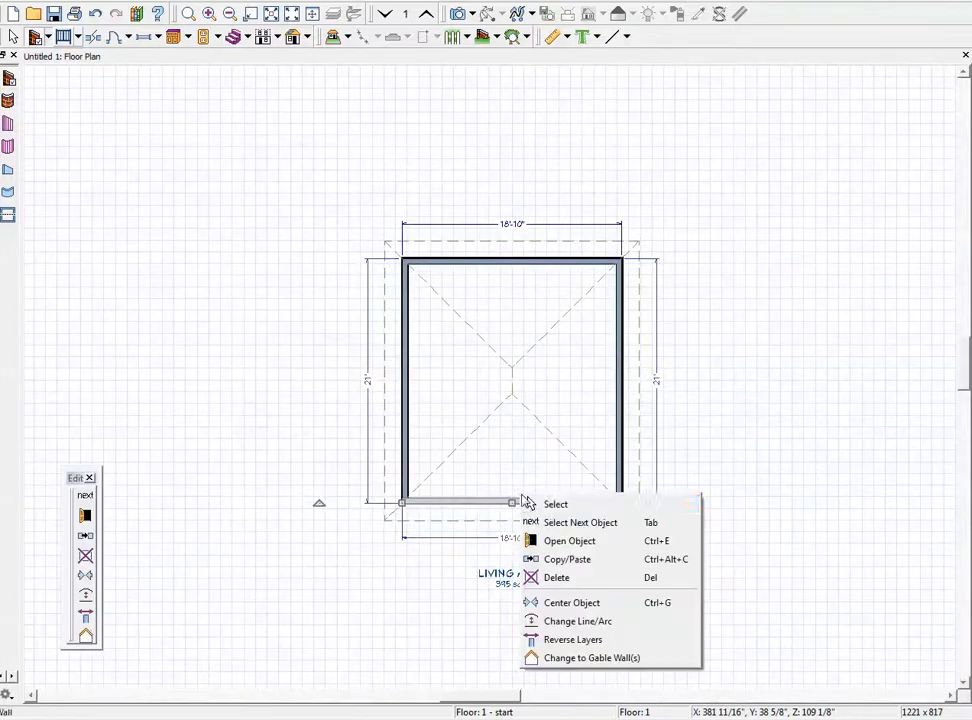
click(530, 502)
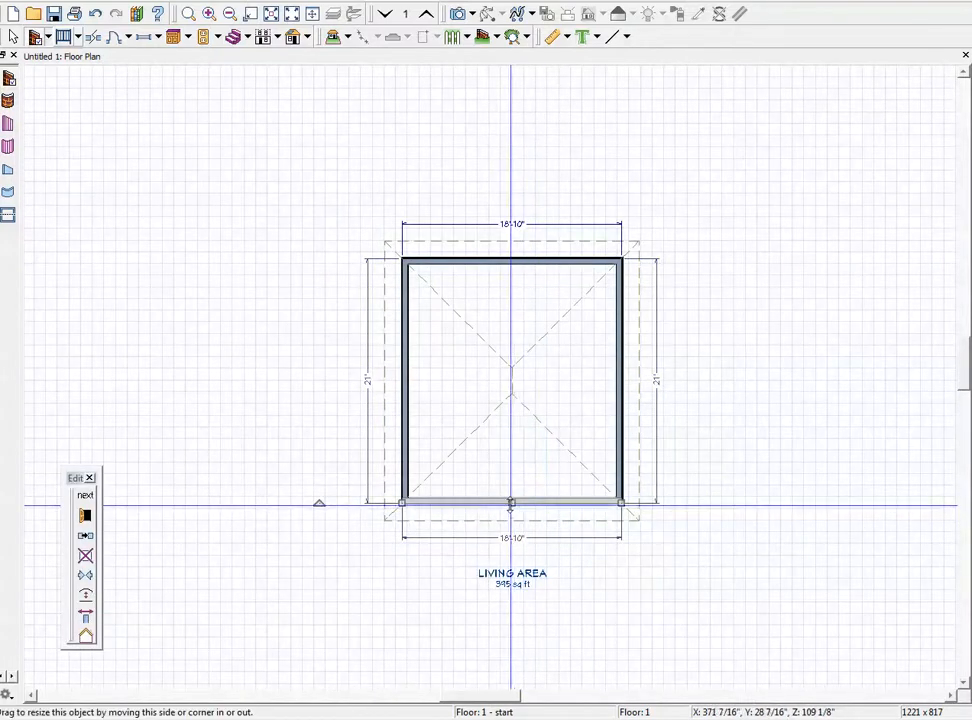
click(628, 404)
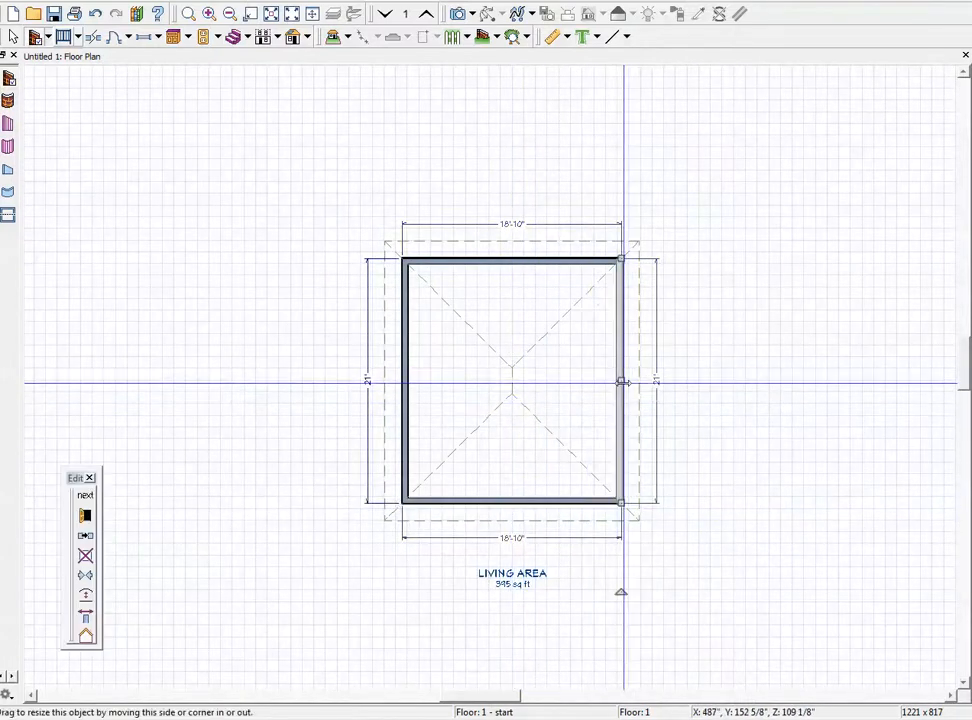
drag(622, 383, 843, 385)
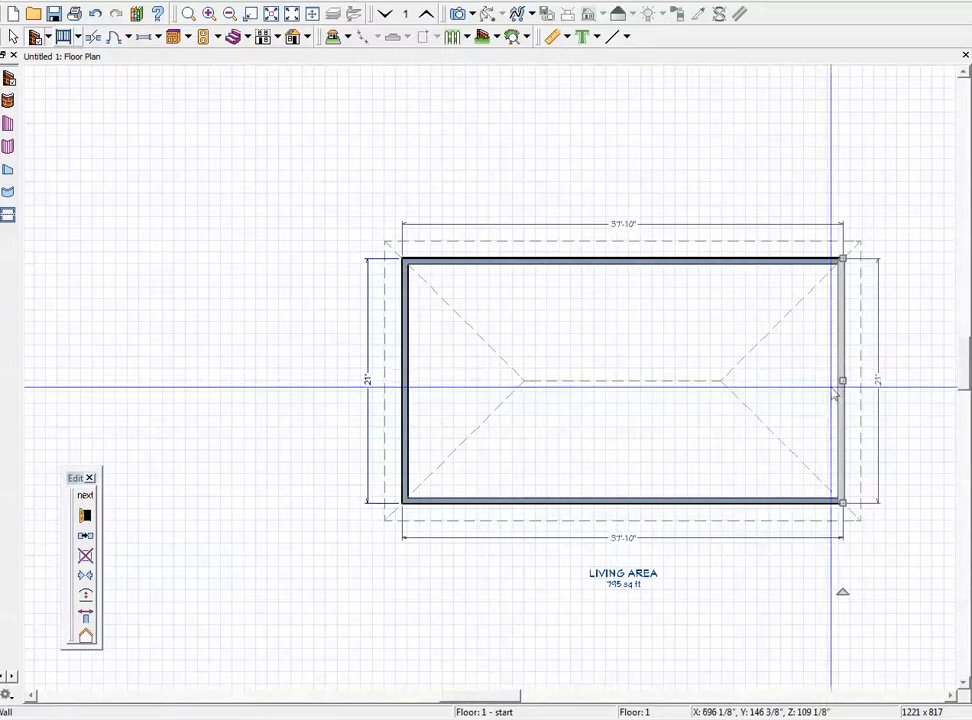
click(953, 695)
click(954, 696)
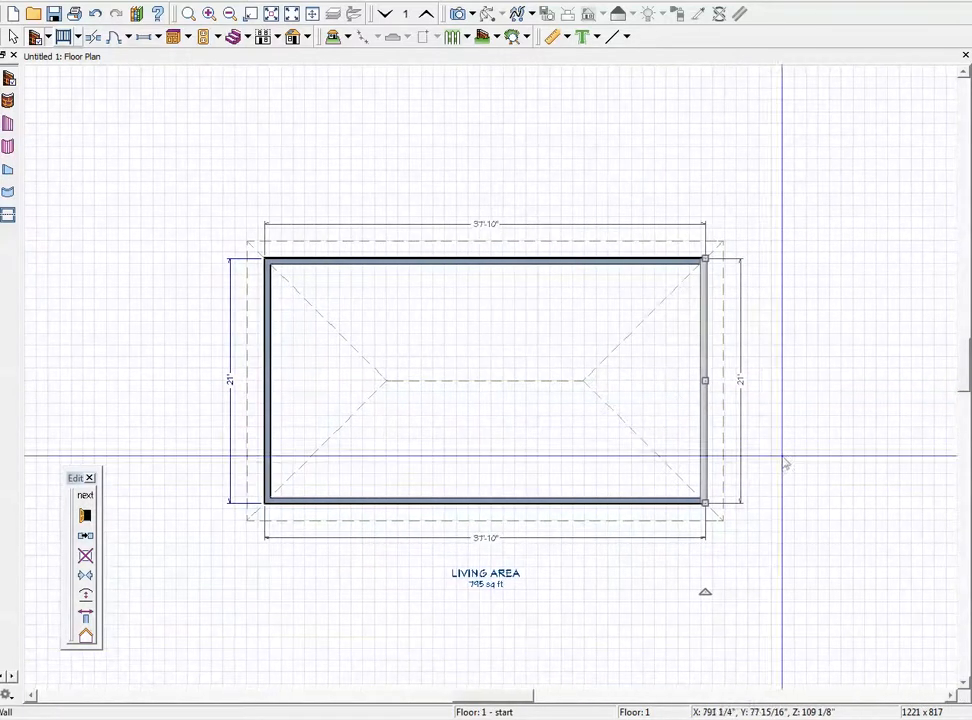
- Inspect the building's roof and walls in a Perspective Full Overview, and return to the floor plan
click(470, 16)
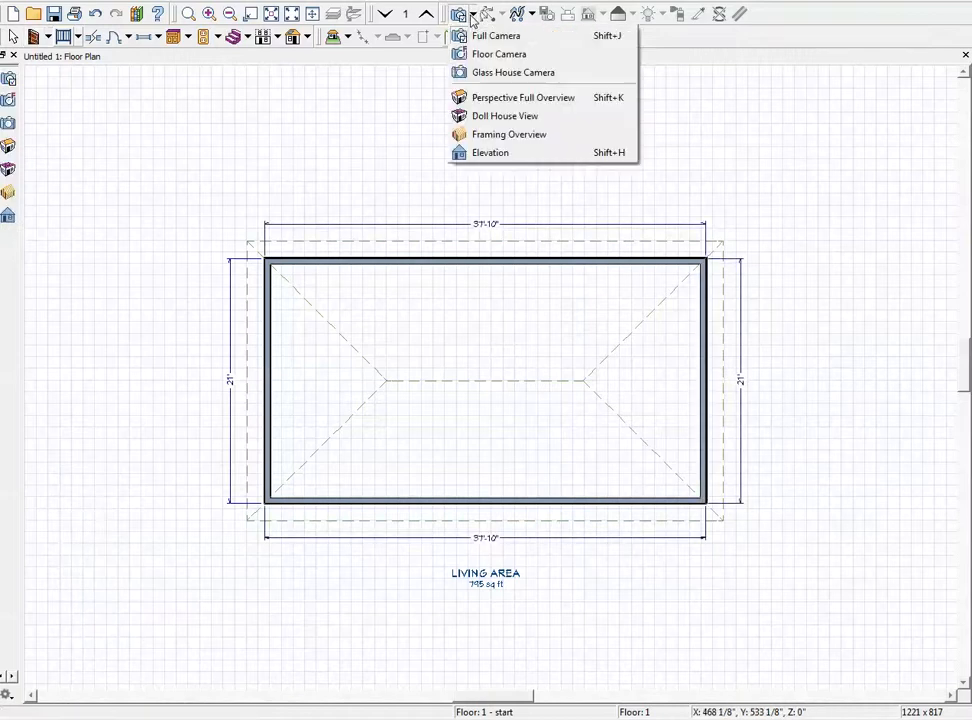
click(494, 97)
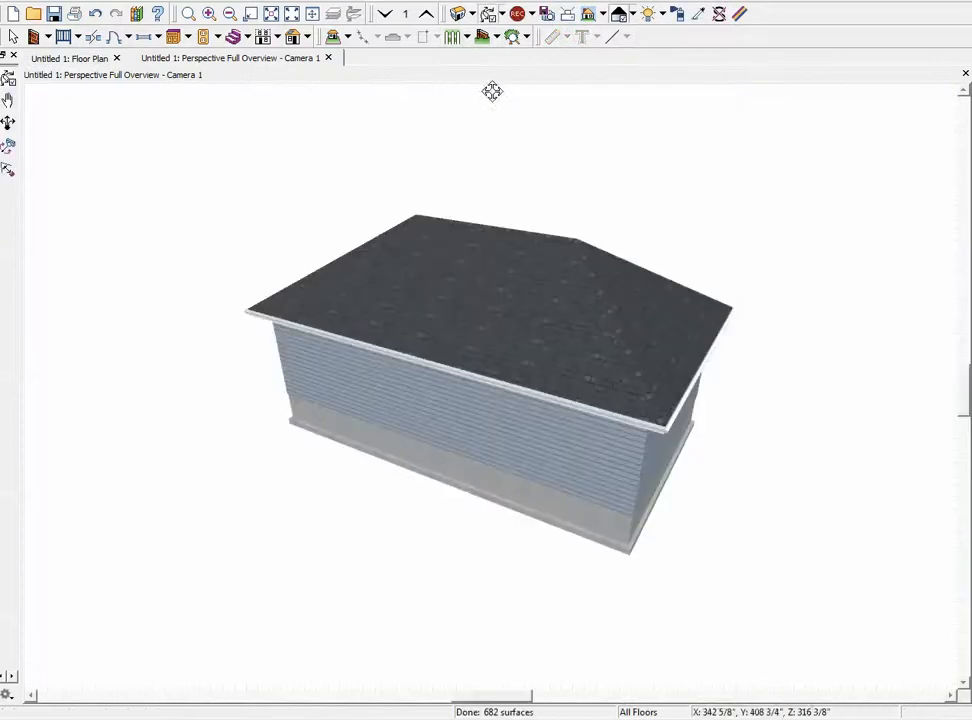
drag(523, 453, 701, 229)
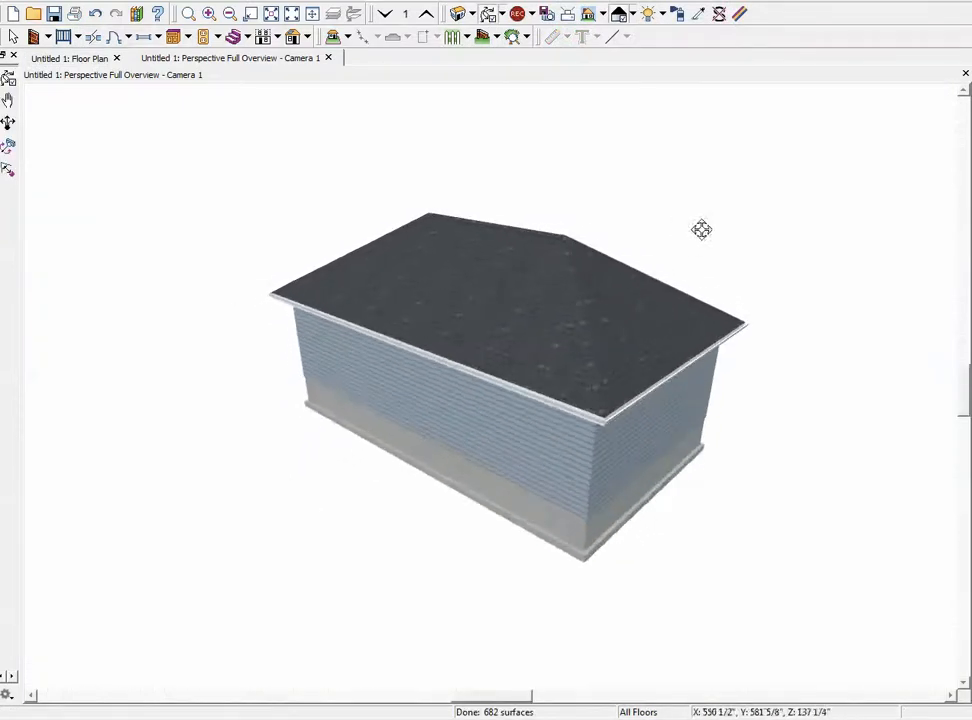
click(965, 73)
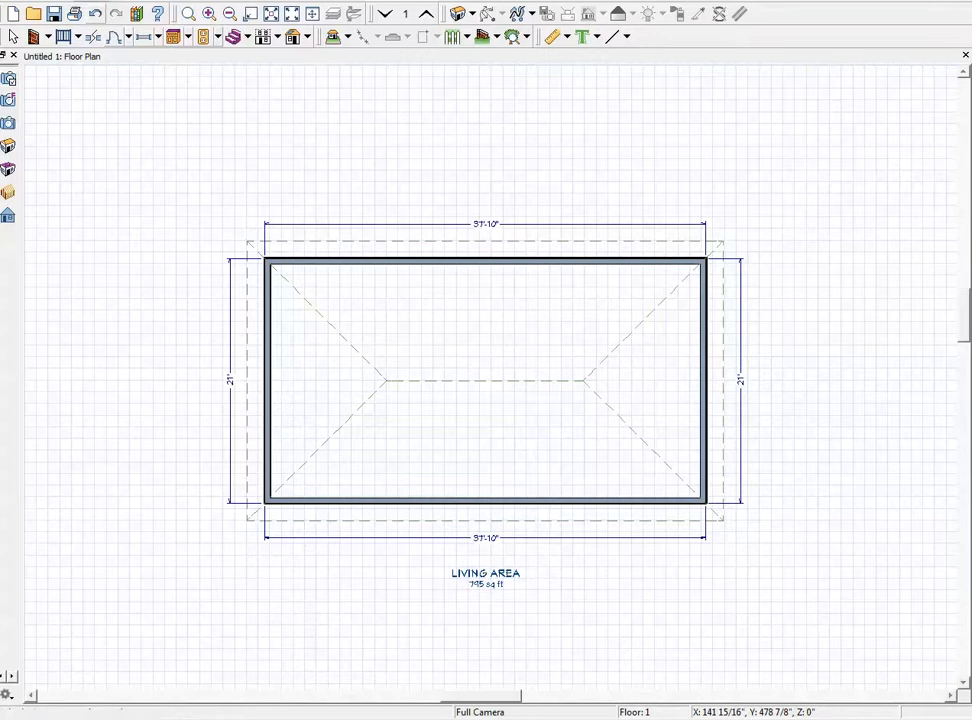
- Create a terrain perimeter around the house
click(95, 0)
mouse_move(101, 97)
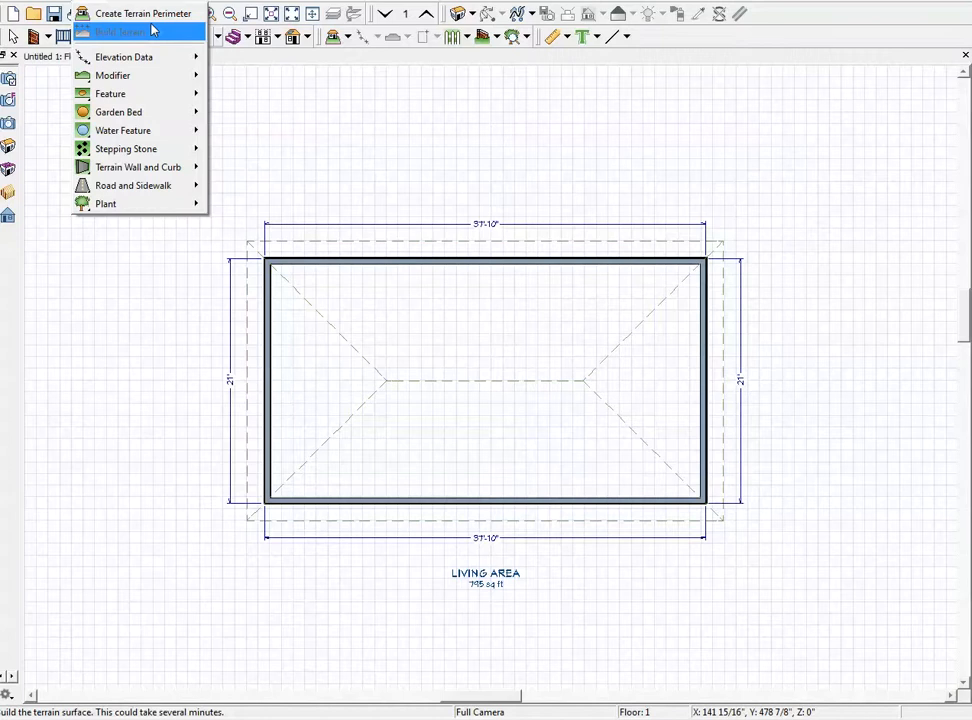
click(160, 13)
click(173, 37)
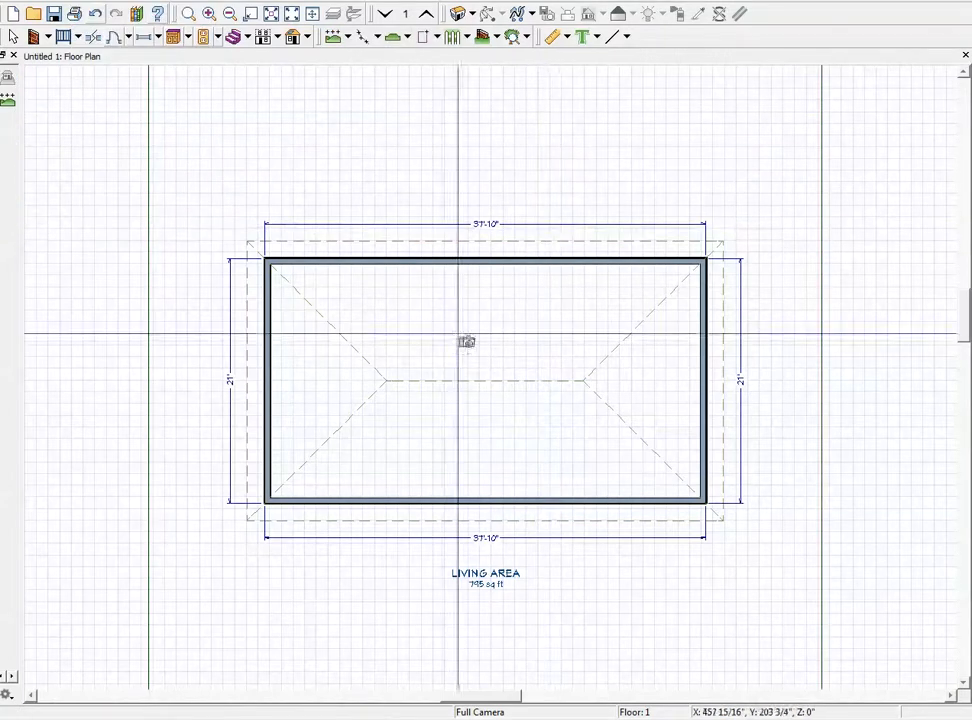
- Draw a straight interior wall from the north to the south exterior wall, dividing the building roughly in half
click(47, 38)
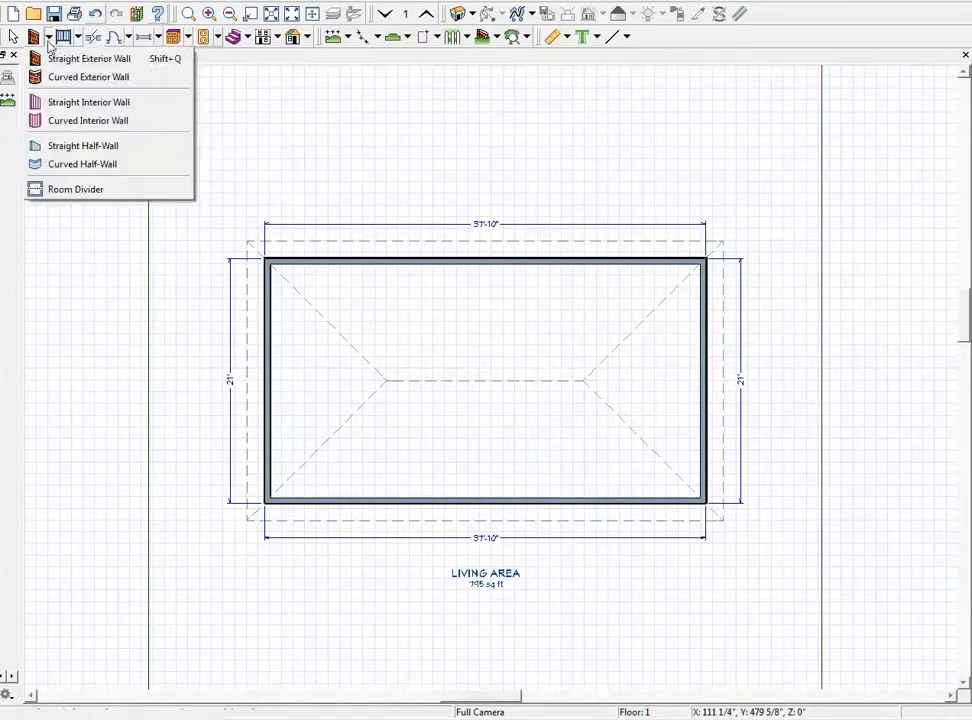
click(62, 102)
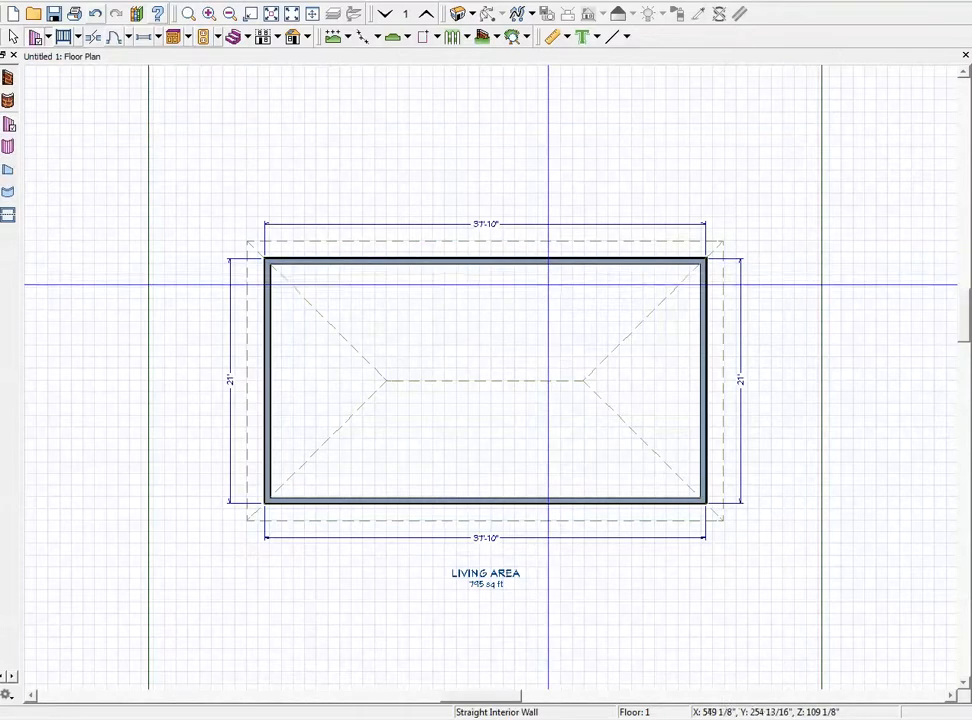
drag(484, 262, 492, 515)
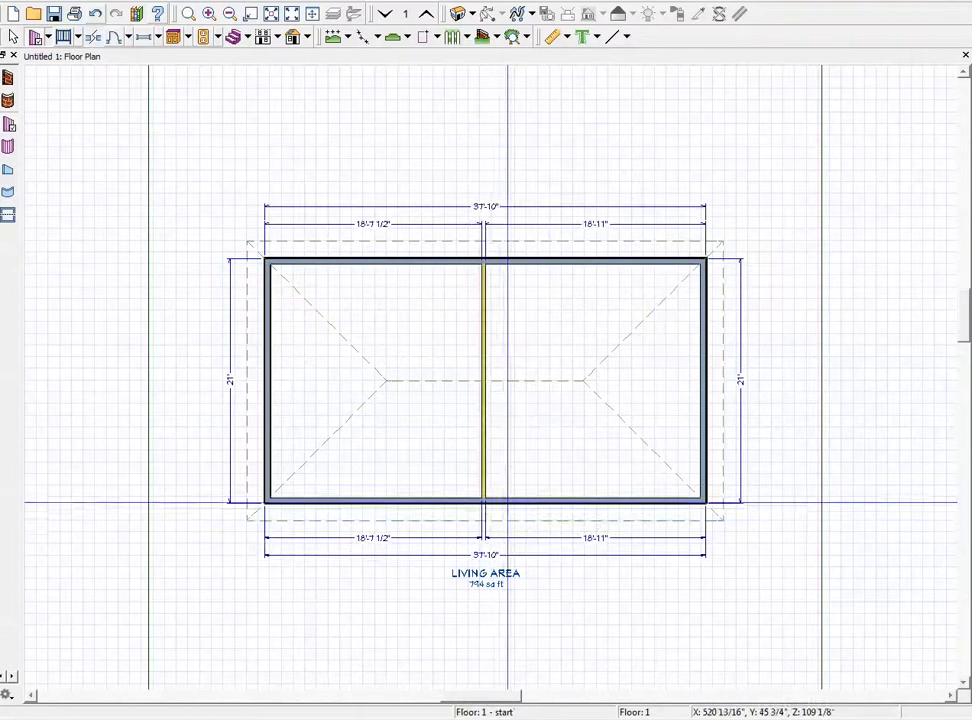
- Set the room type of the east room to Garage
click(537, 440)
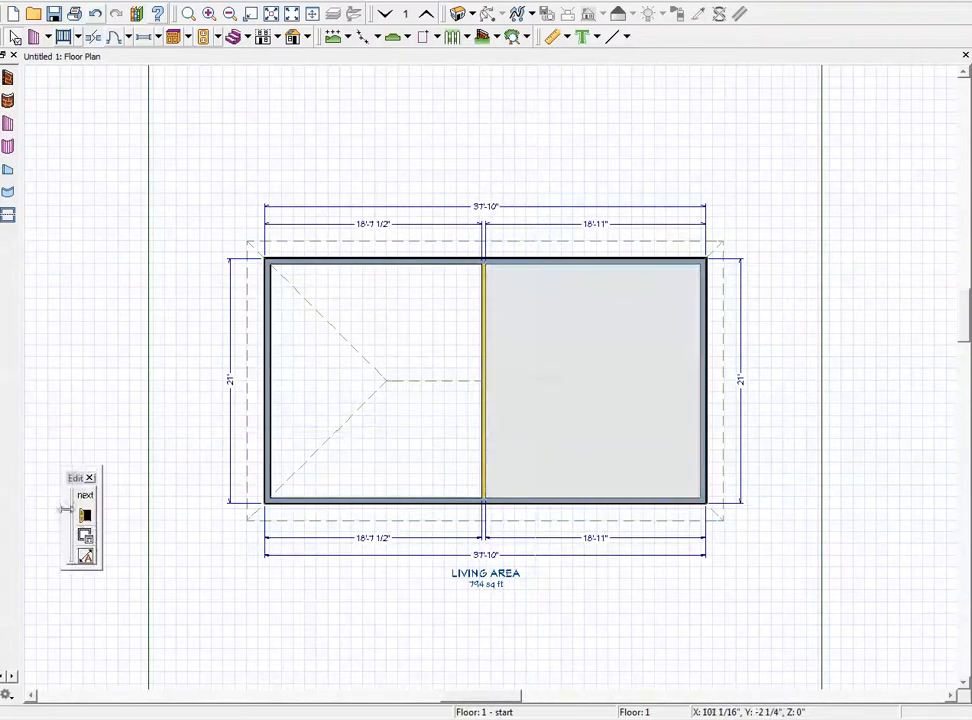
click(86, 515)
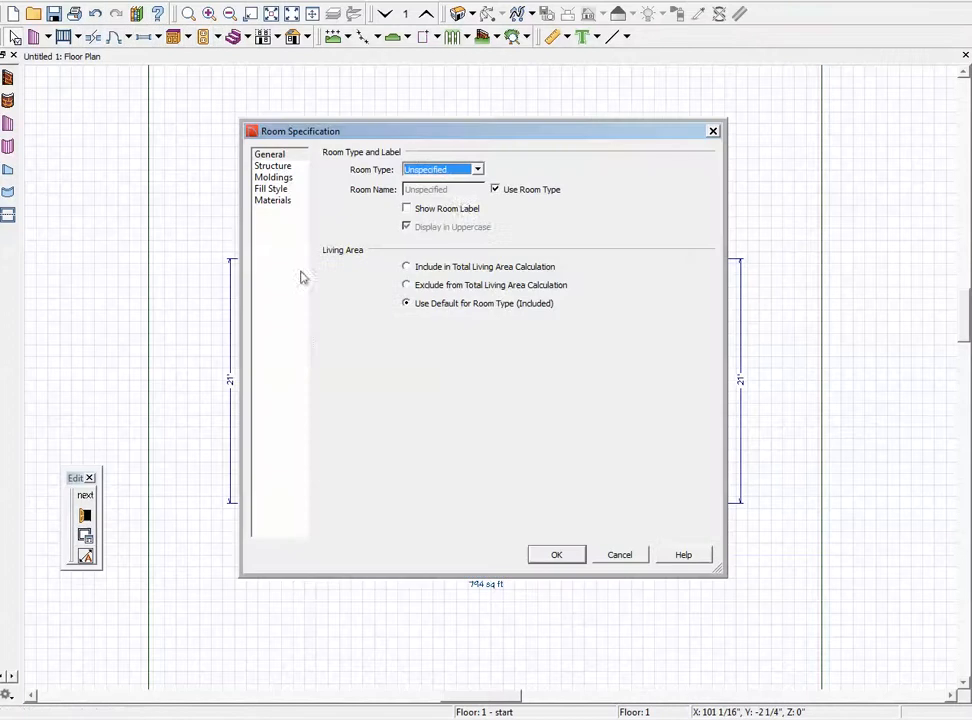
click(478, 170)
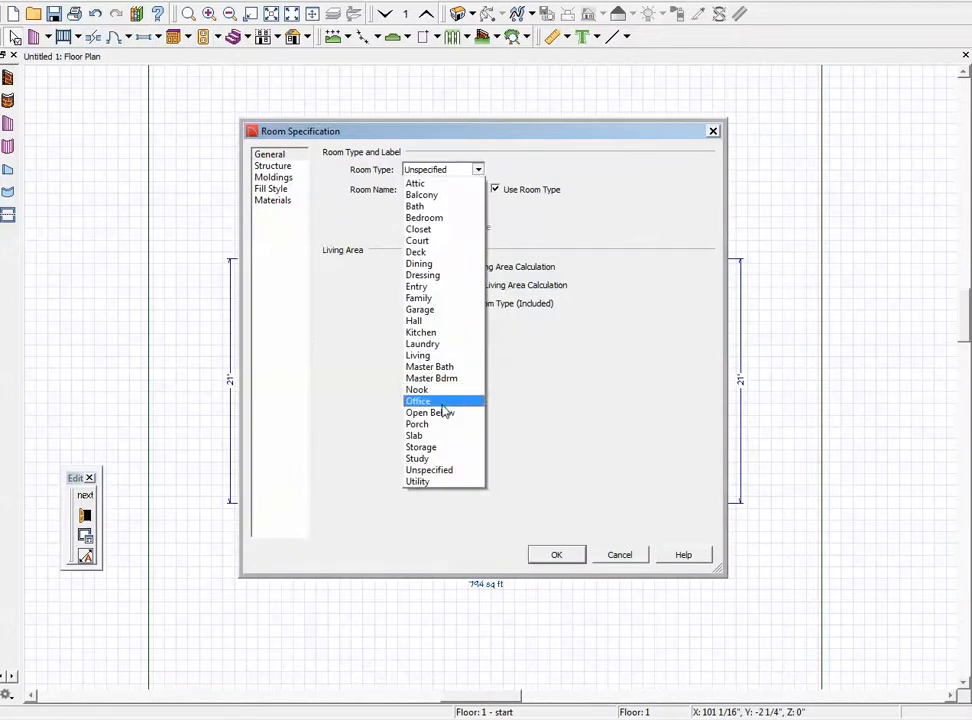
click(440, 310)
click(557, 555)
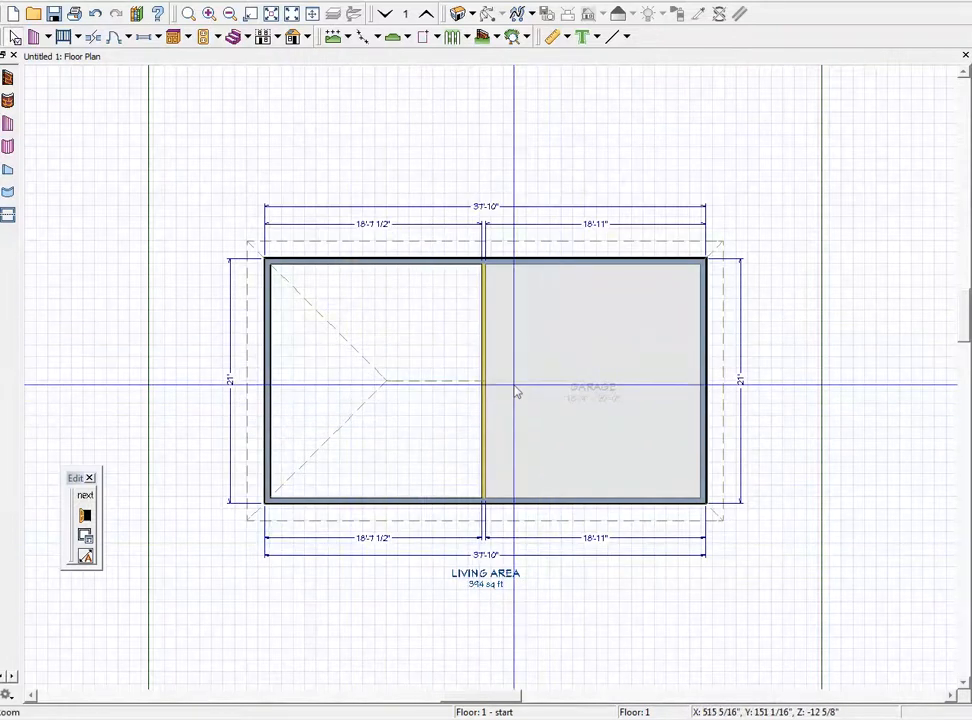
- Draw a room divider across the garage from the interior wall to the east wall, leaving a northern strip about 3'-10" deep
scroll(515, 392, up, 3)
scroll(516, 390, down, 2)
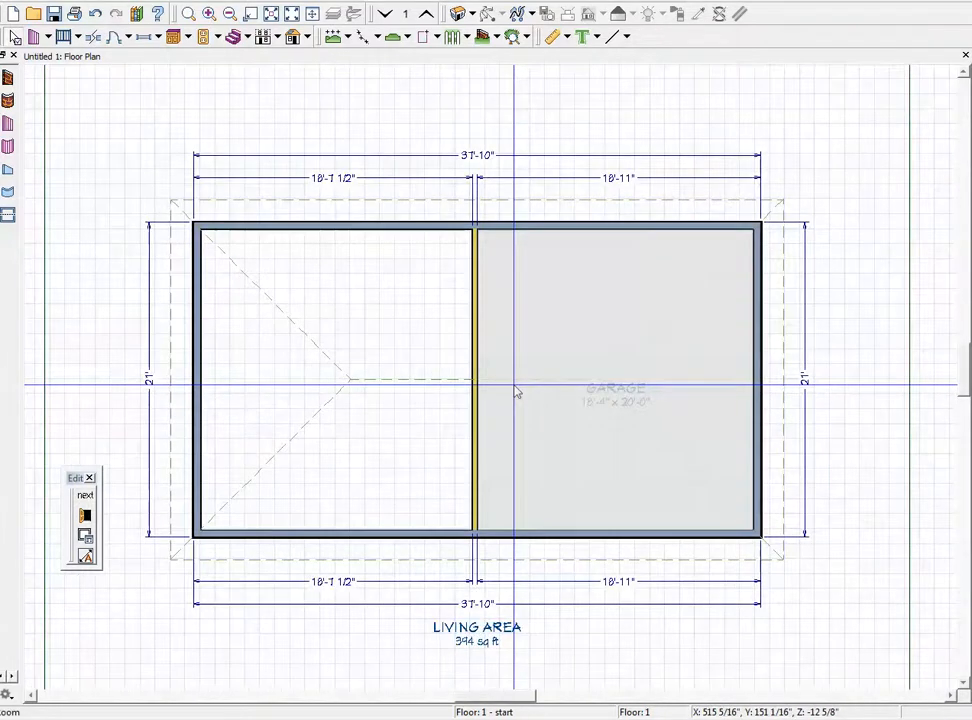
scroll(540, 398, up, 1)
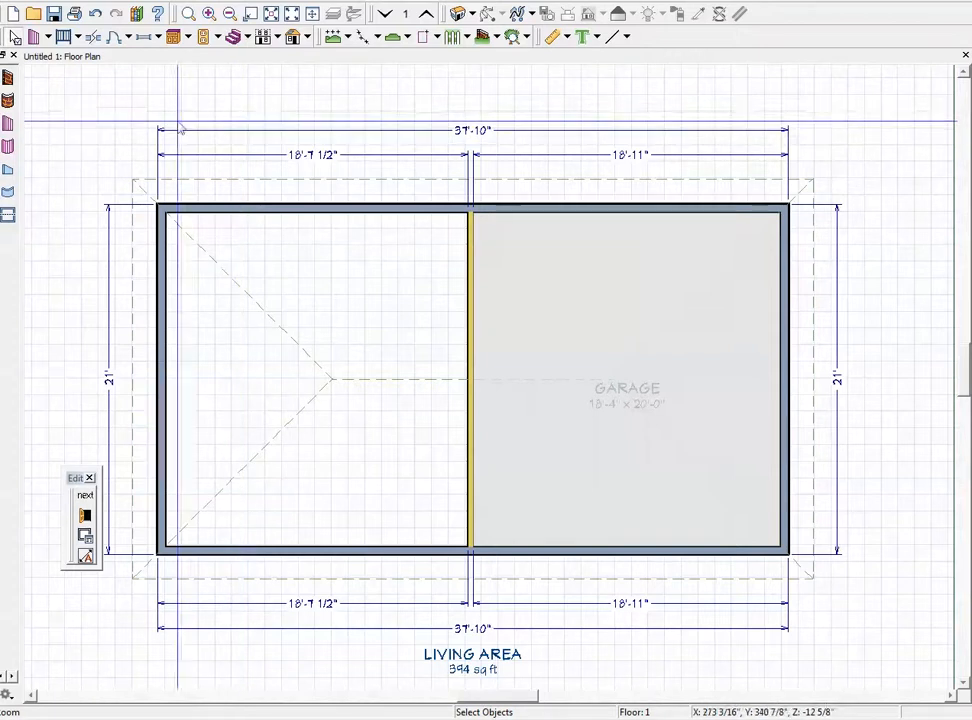
click(9, 217)
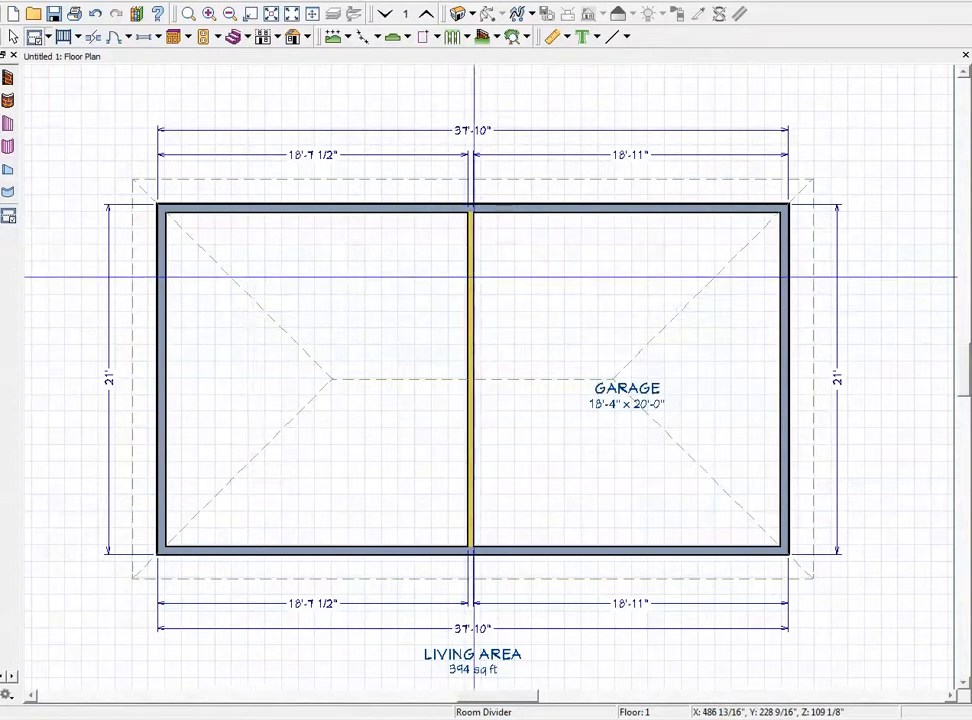
drag(470, 276, 766, 276)
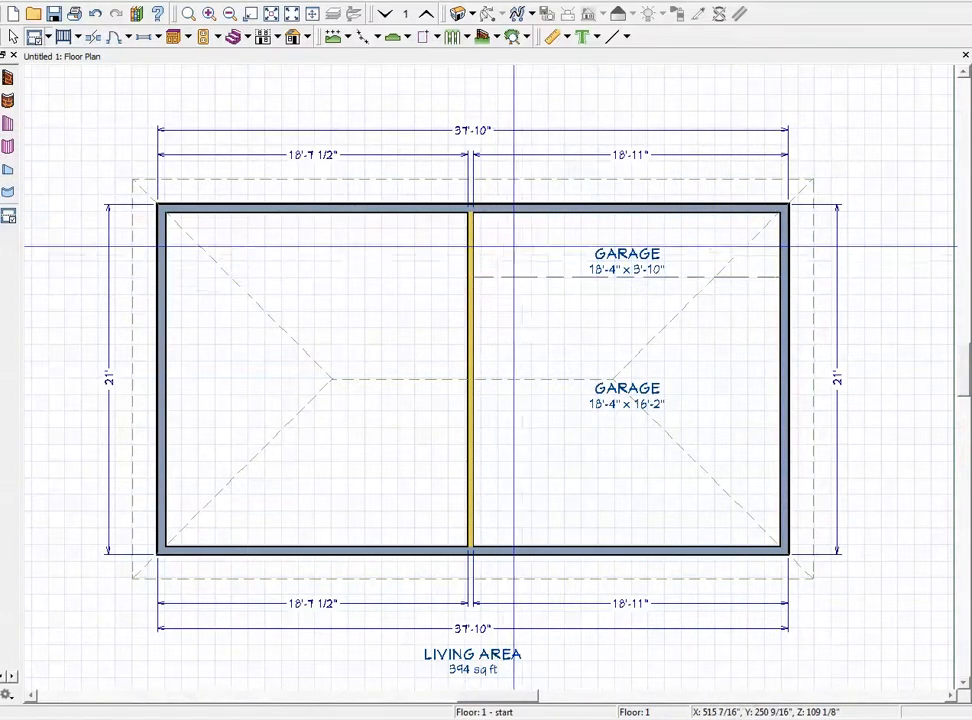
- Examine the structure elevations and relative heights of the narrow northern garage section
right_click(522, 255)
click(522, 293)
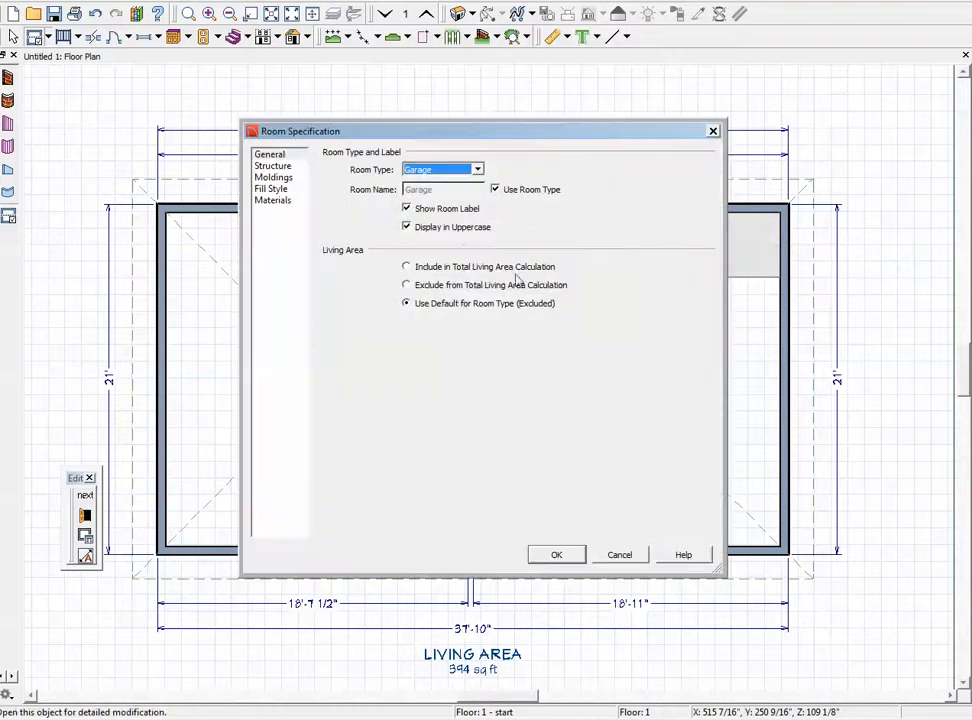
click(278, 166)
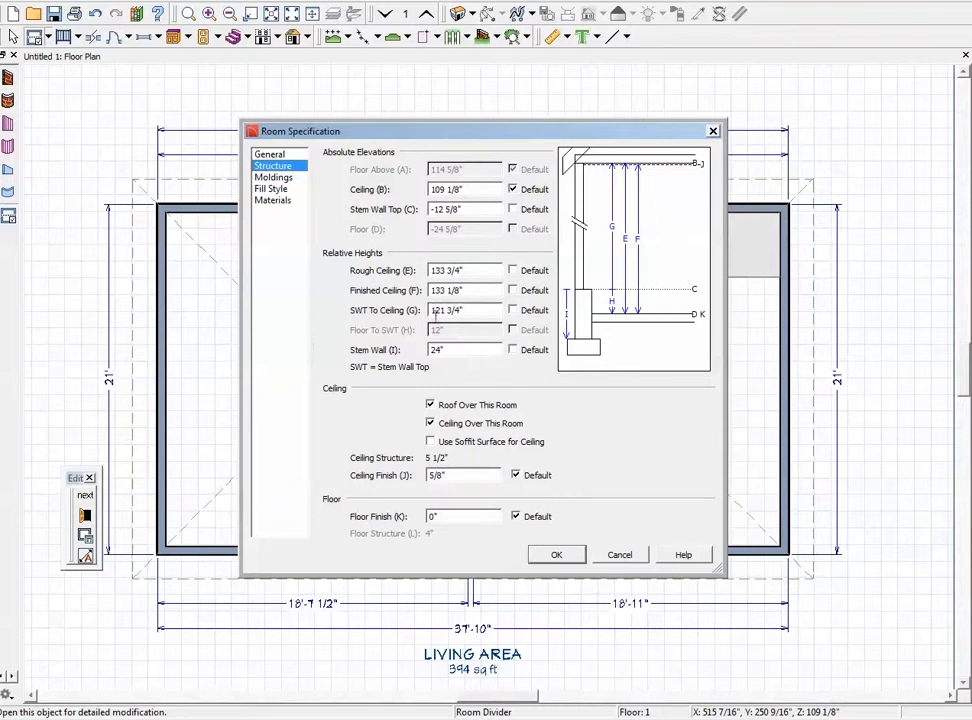
click(556, 556)
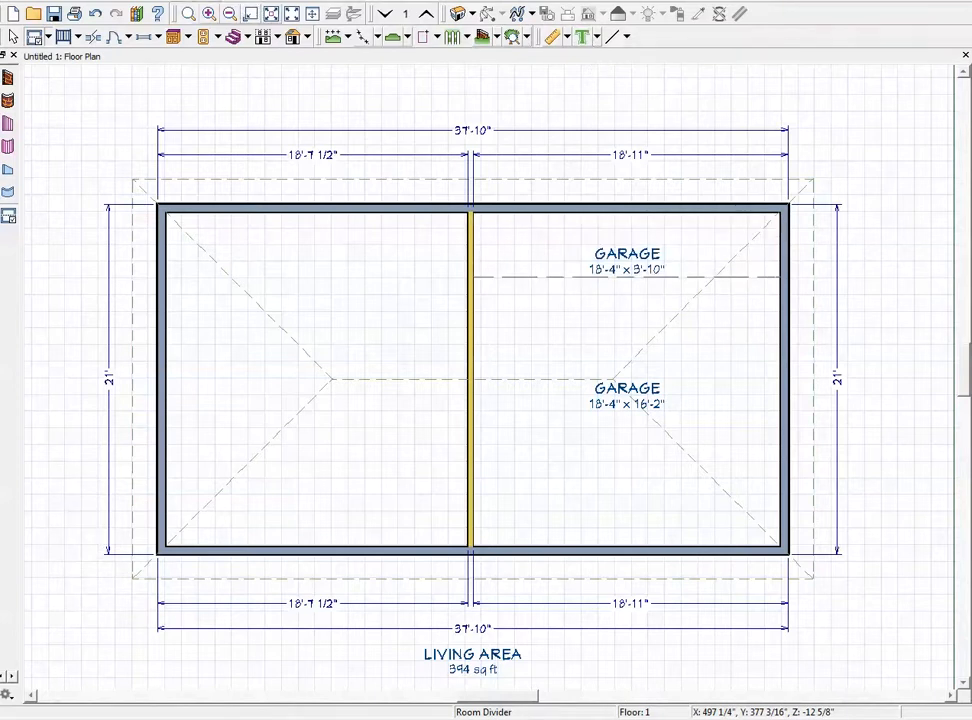
- Examine a wall elevation view of the garage's east wall, and return to the floor plan
click(470, 14)
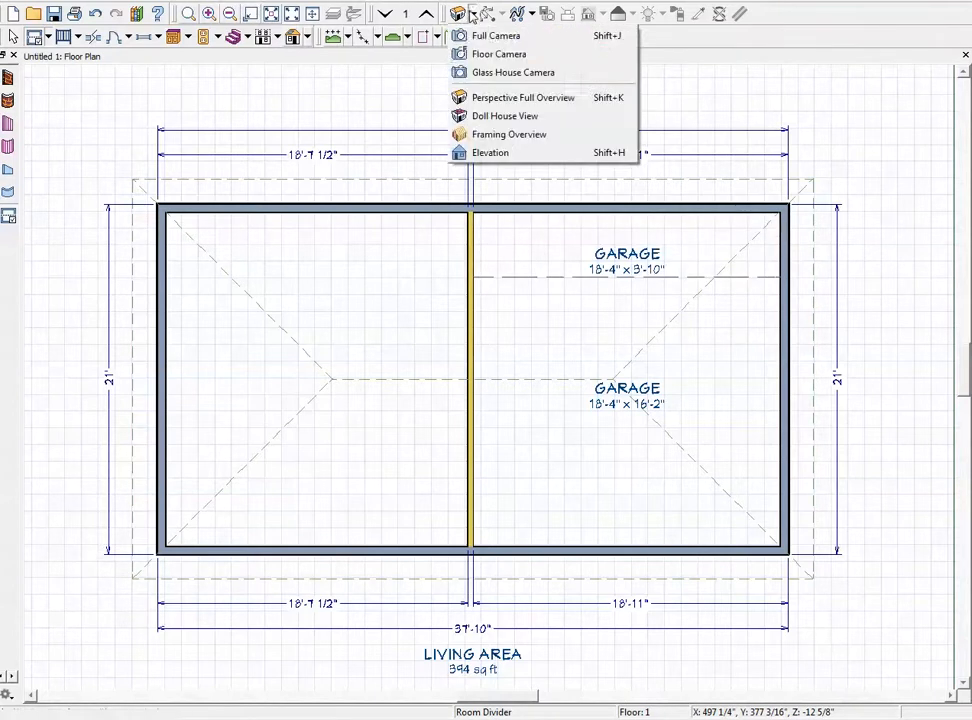
click(481, 153)
drag(571, 347, 940, 355)
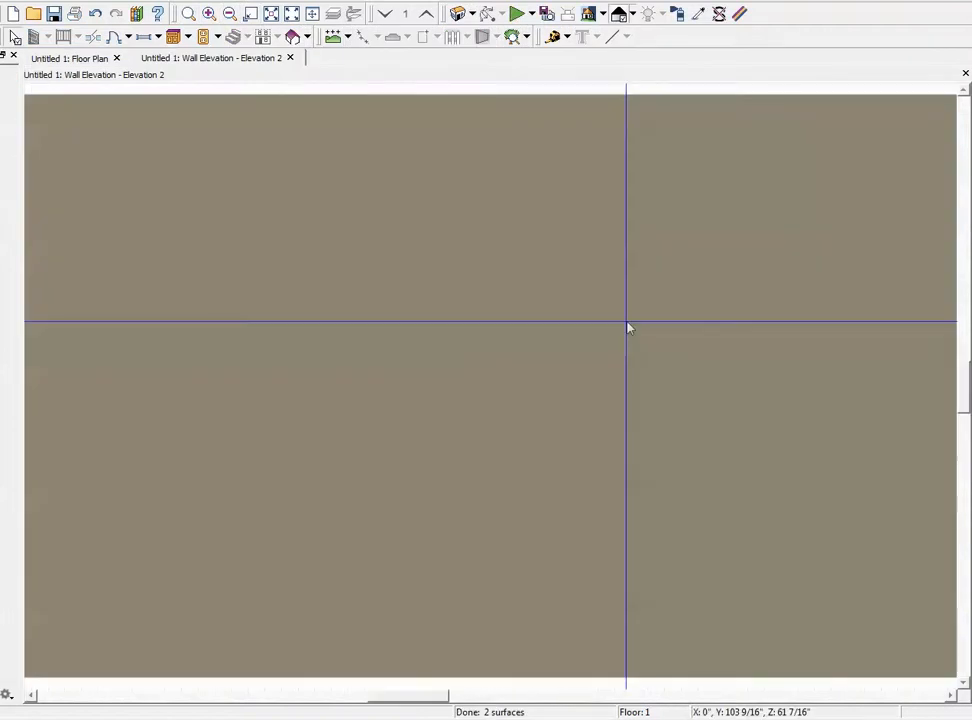
scroll(645, 319, down, 2)
scroll(652, 322, up, 1)
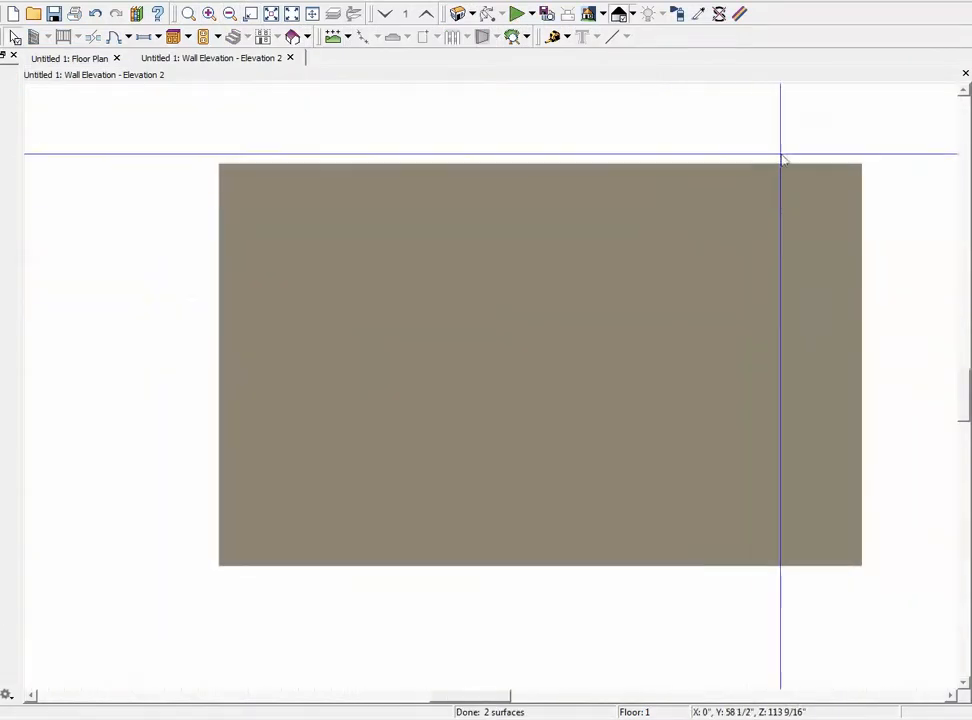
click(966, 75)
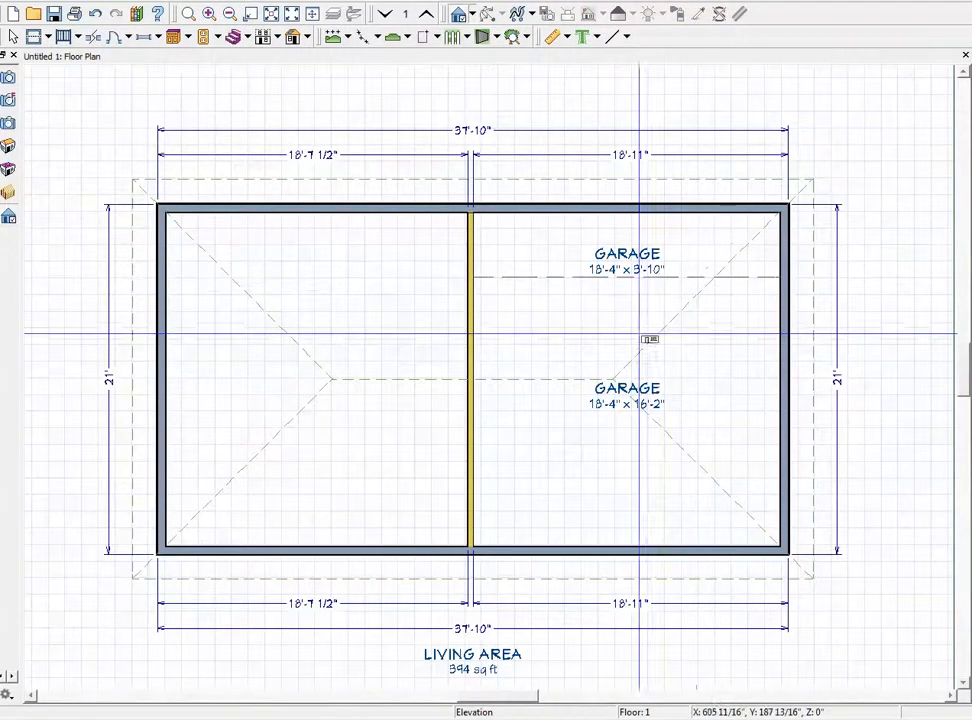
- Turn off the ceiling over the west room in its structure settings
double_click(436, 328)
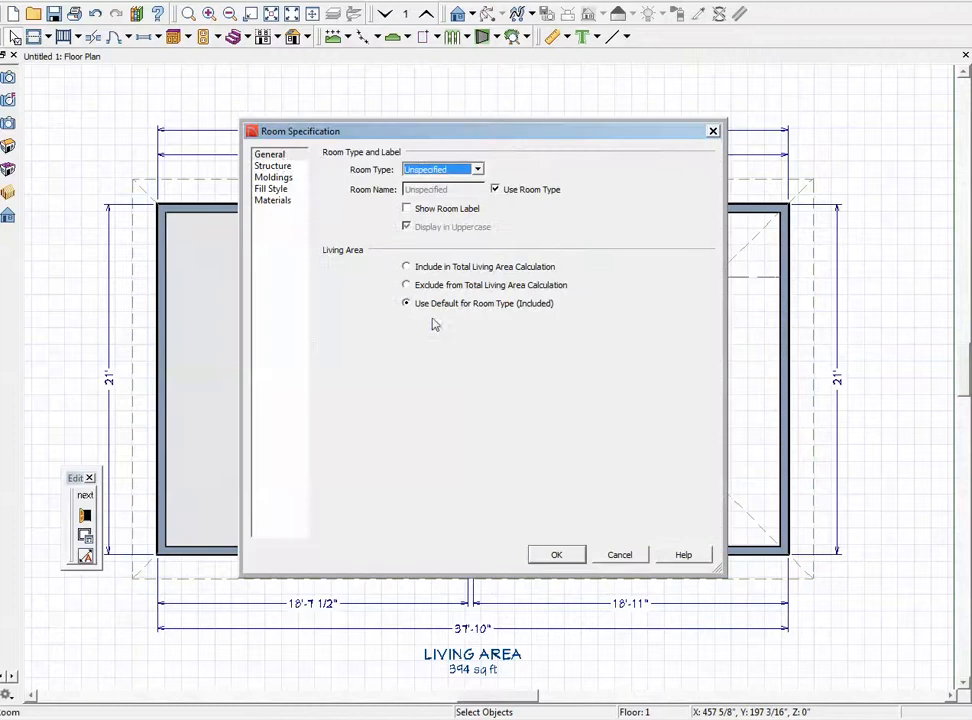
click(278, 165)
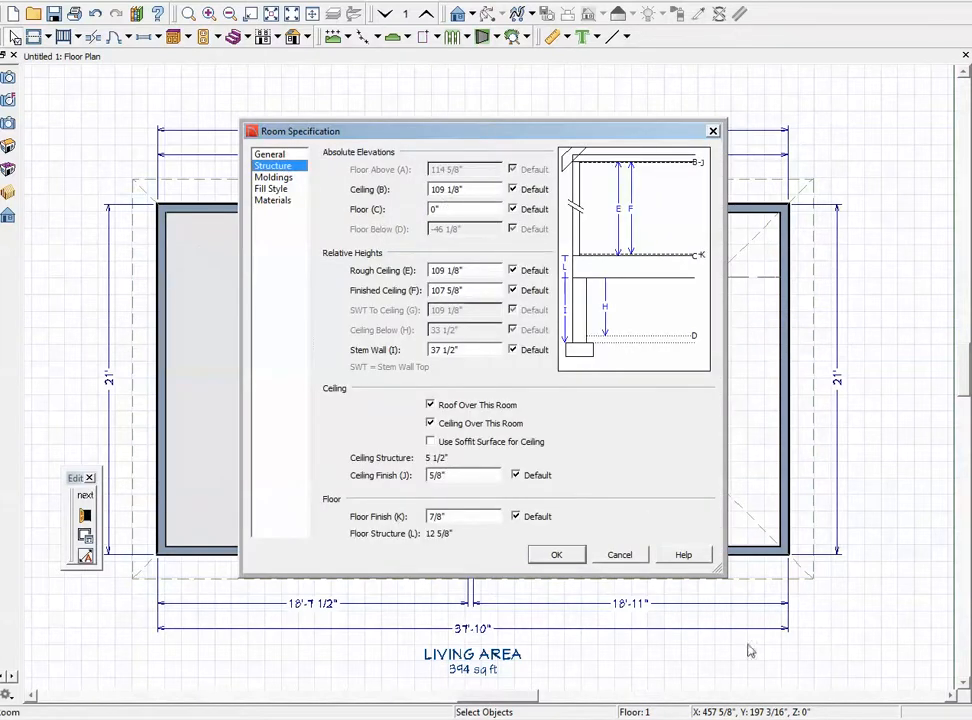
click(431, 423)
click(556, 554)
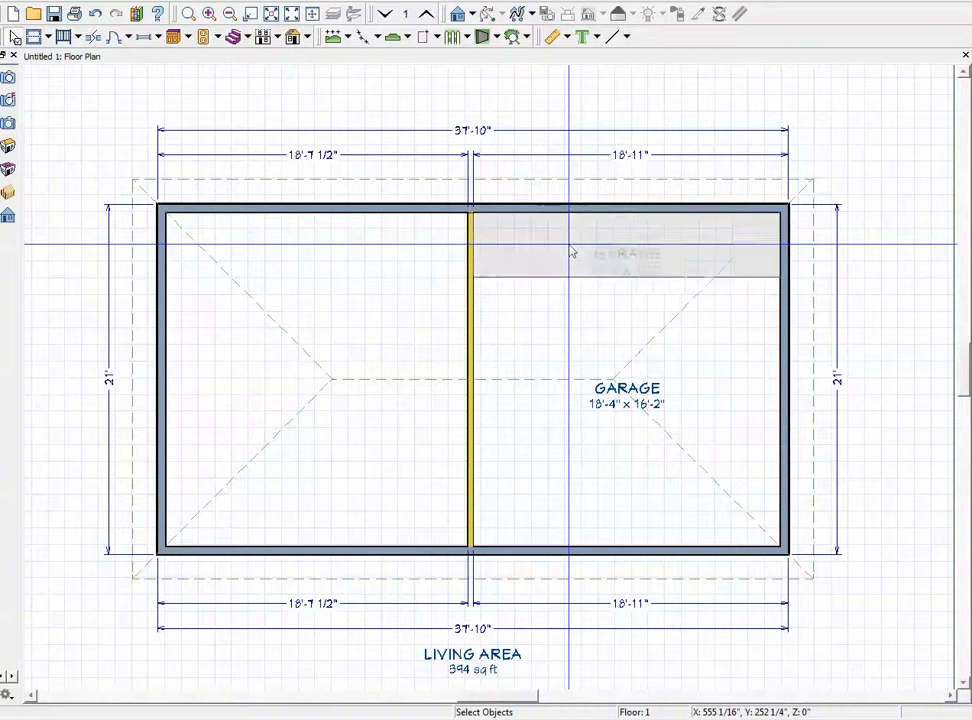
- Examine the structure settings of the narrow northern garage section and close them without changes
double_click(571, 252)
click(275, 166)
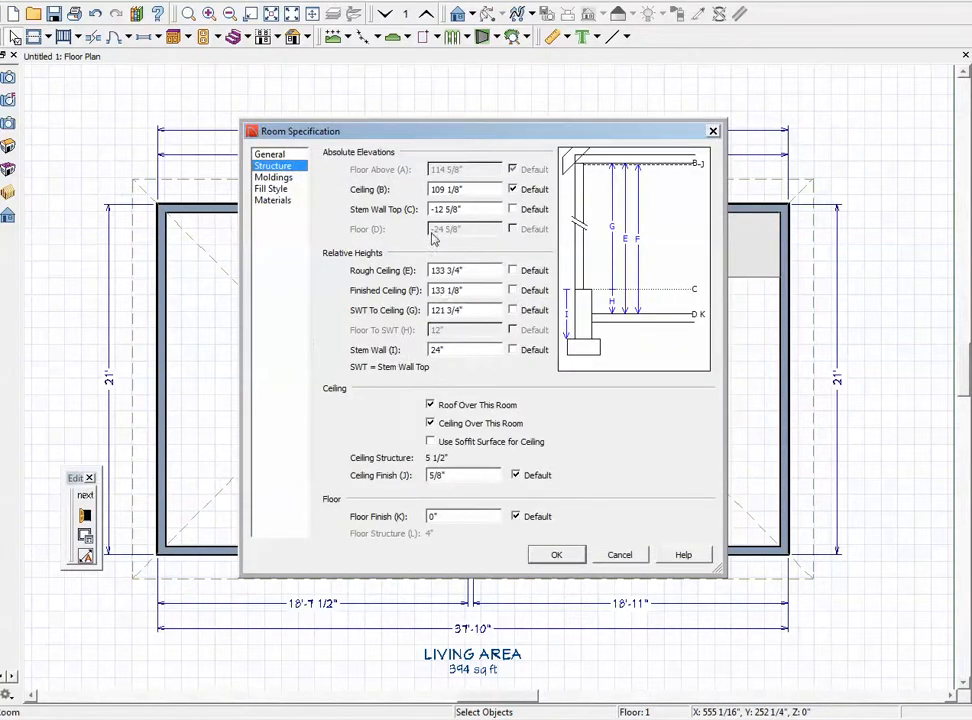
click(614, 558)
- Try the Balcony room type for the northern garage section and check its structure settings
double_click(563, 261)
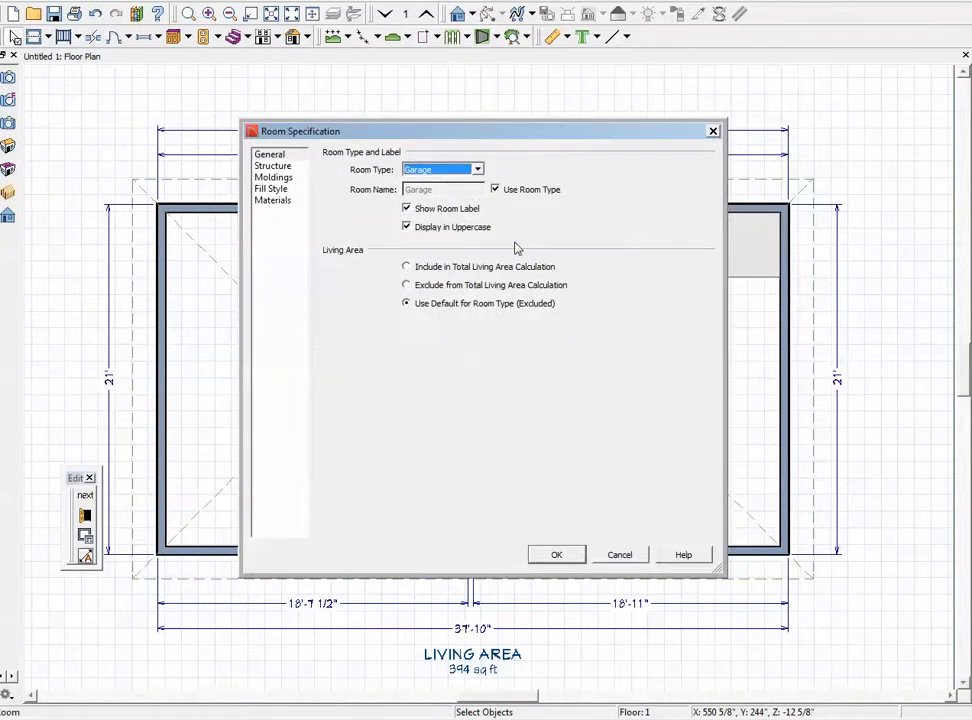
click(478, 170)
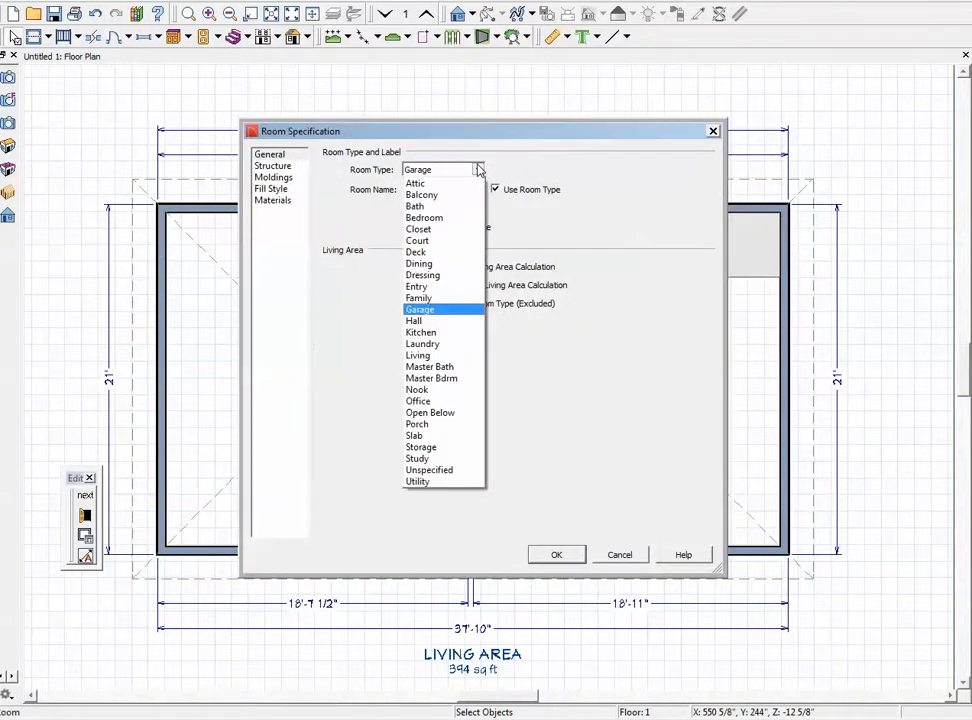
click(470, 195)
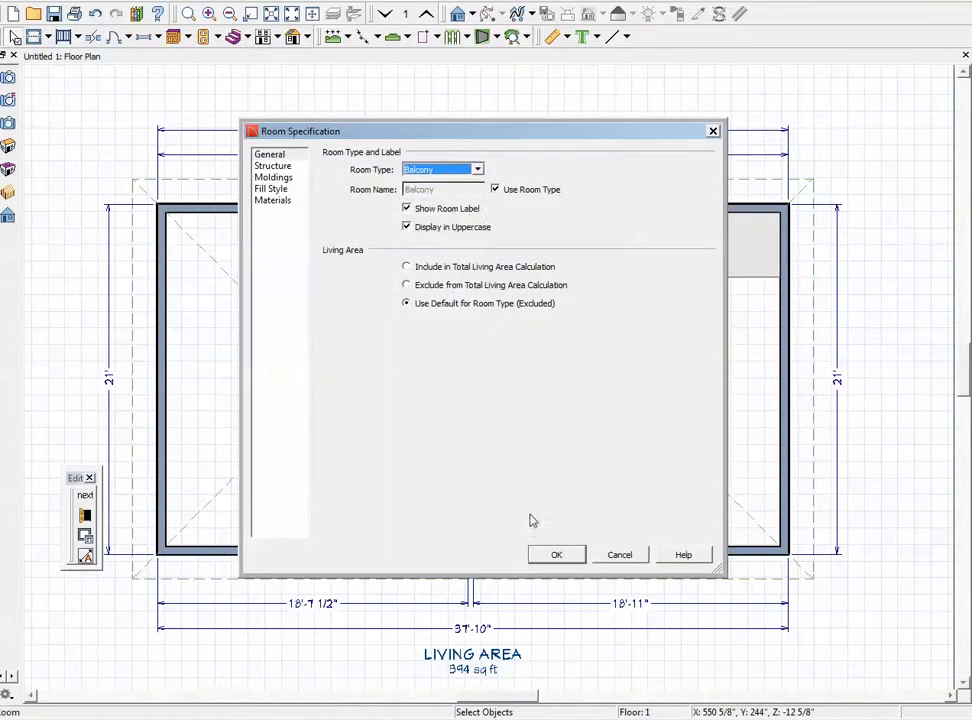
click(271, 166)
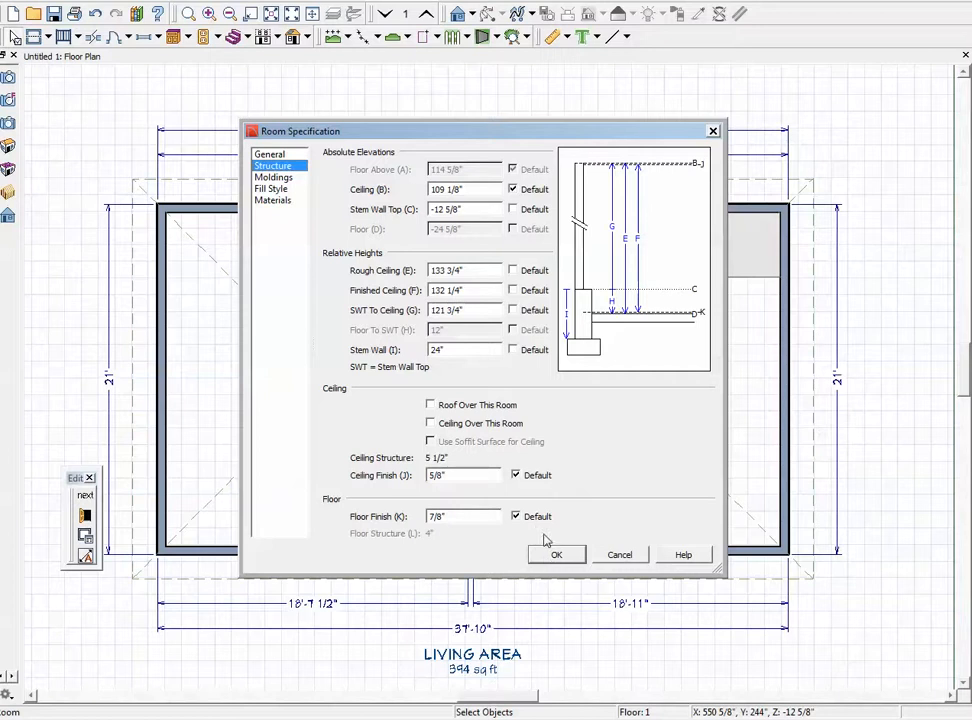
click(270, 155)
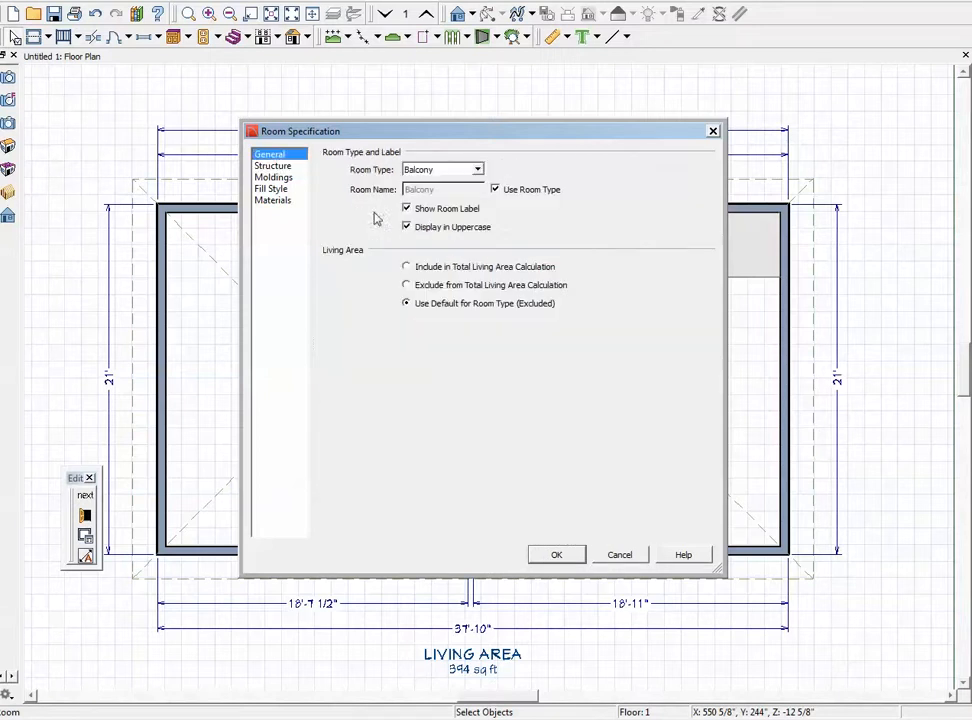
- Try the Bath room type for the northern section and compare its floor finish and heights in the structure settings
click(477, 170)
click(445, 208)
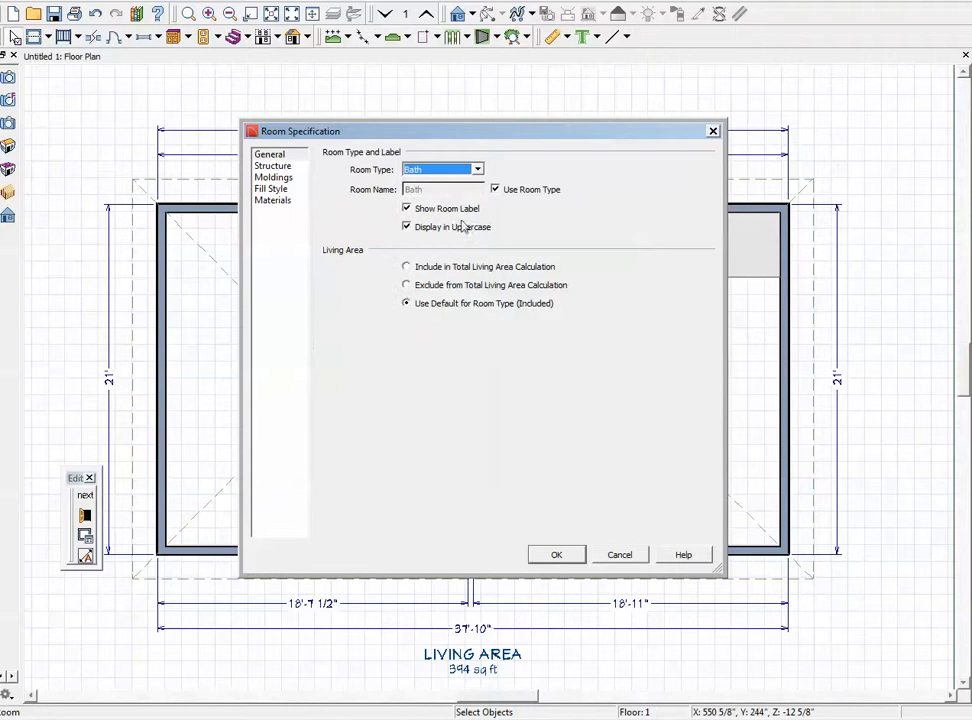
click(273, 166)
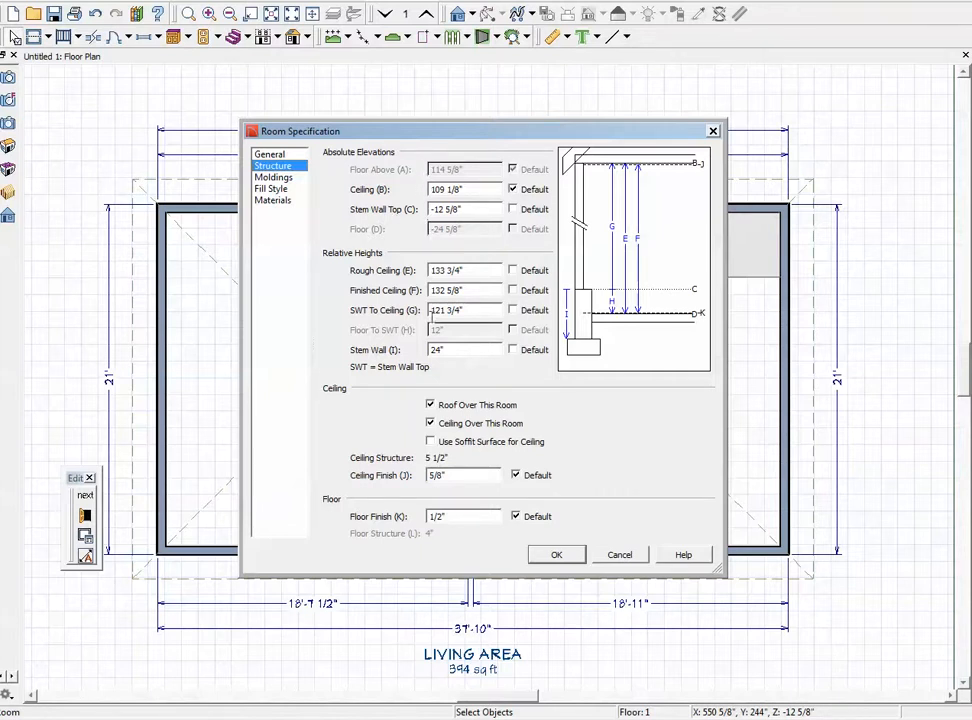
click(269, 155)
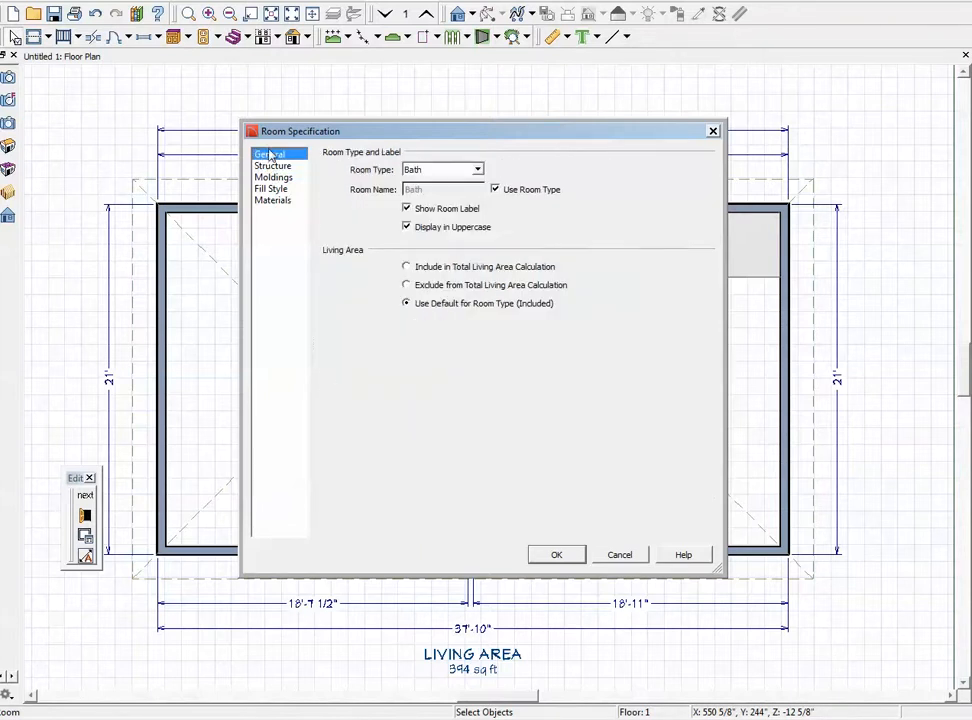
- Set the northern section's room type to Entry, check its structure settings, and apply the change
click(478, 170)
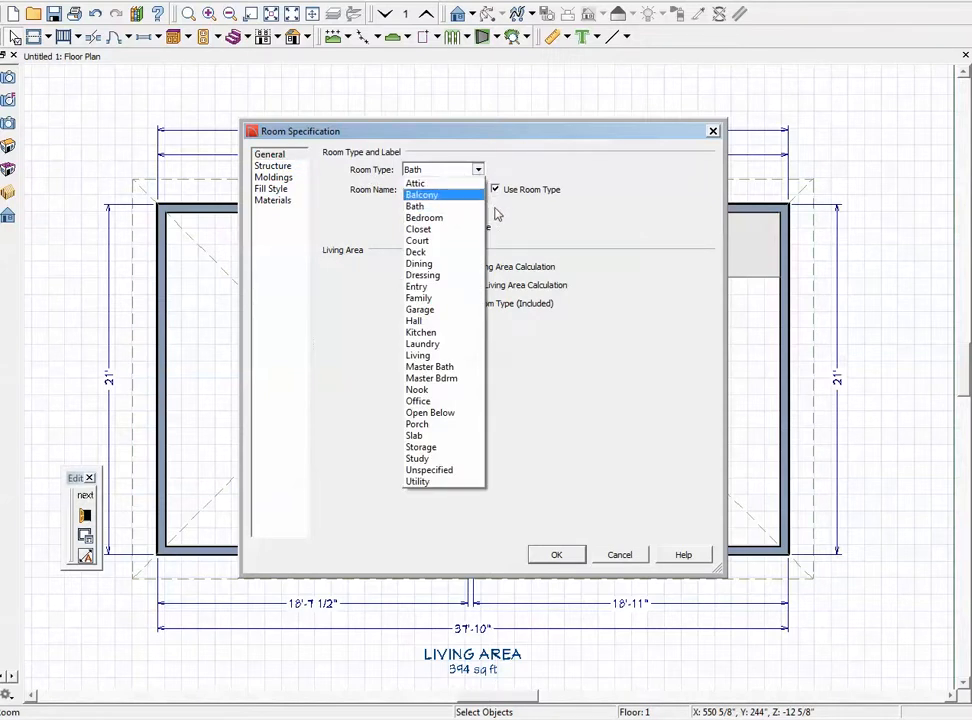
click(460, 287)
click(281, 165)
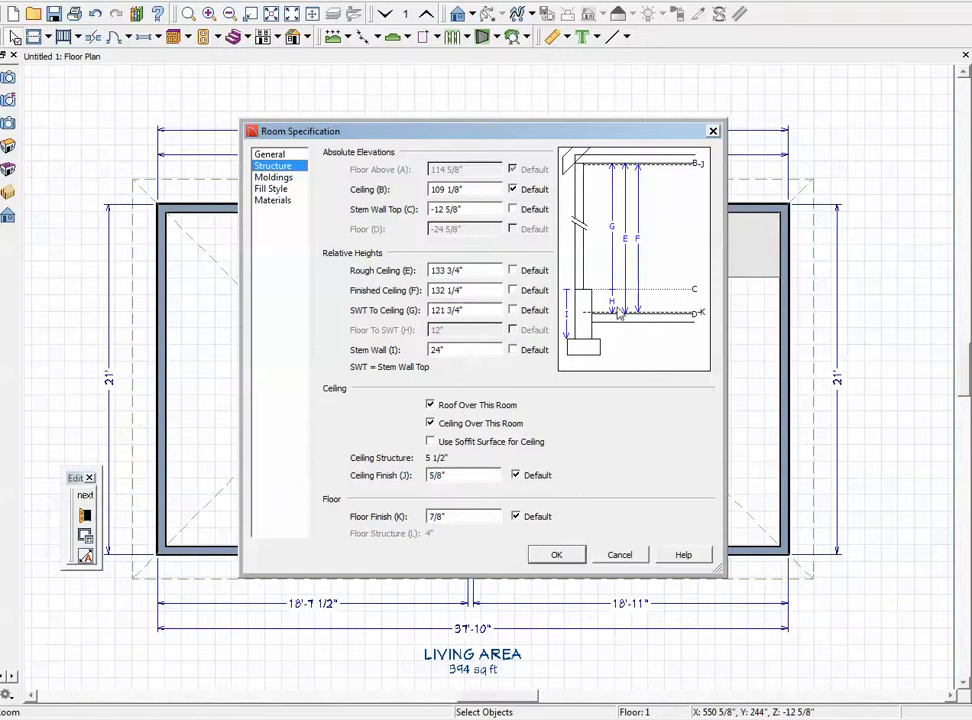
click(555, 558)
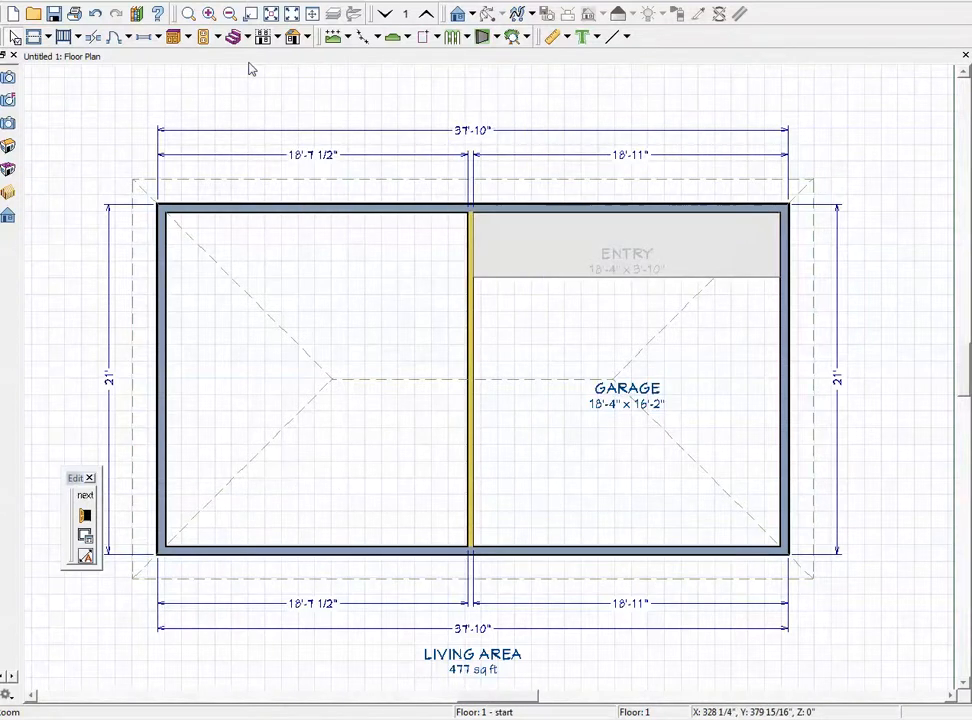
- Examine the structure elevations and relative heights of the remaining garage room, leaving them as they are
scroll(380, 225, down, 2)
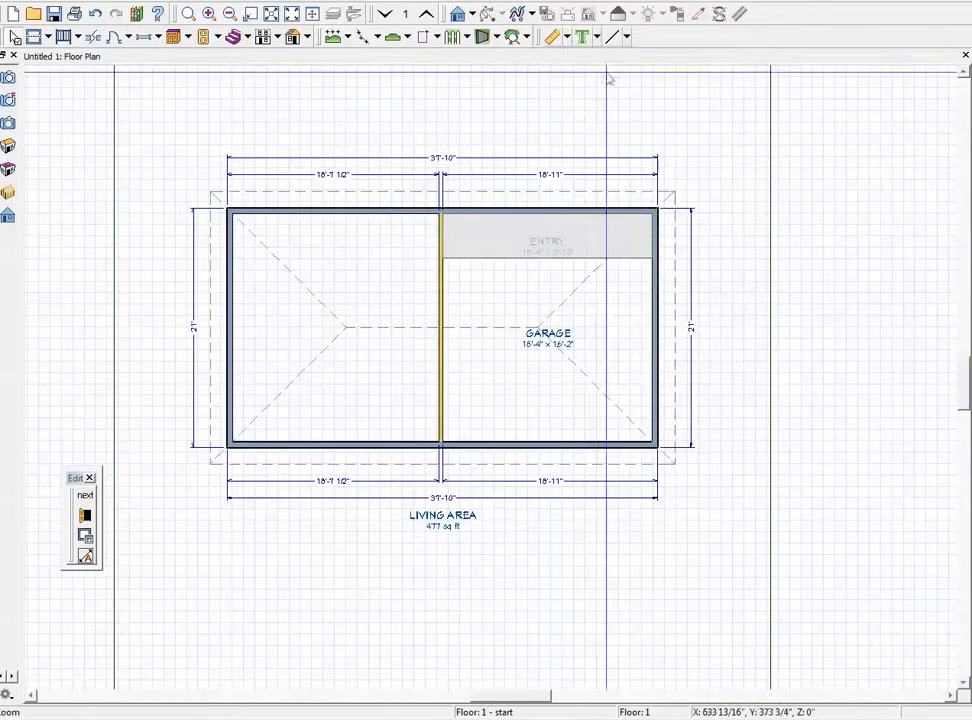
right_click(523, 285)
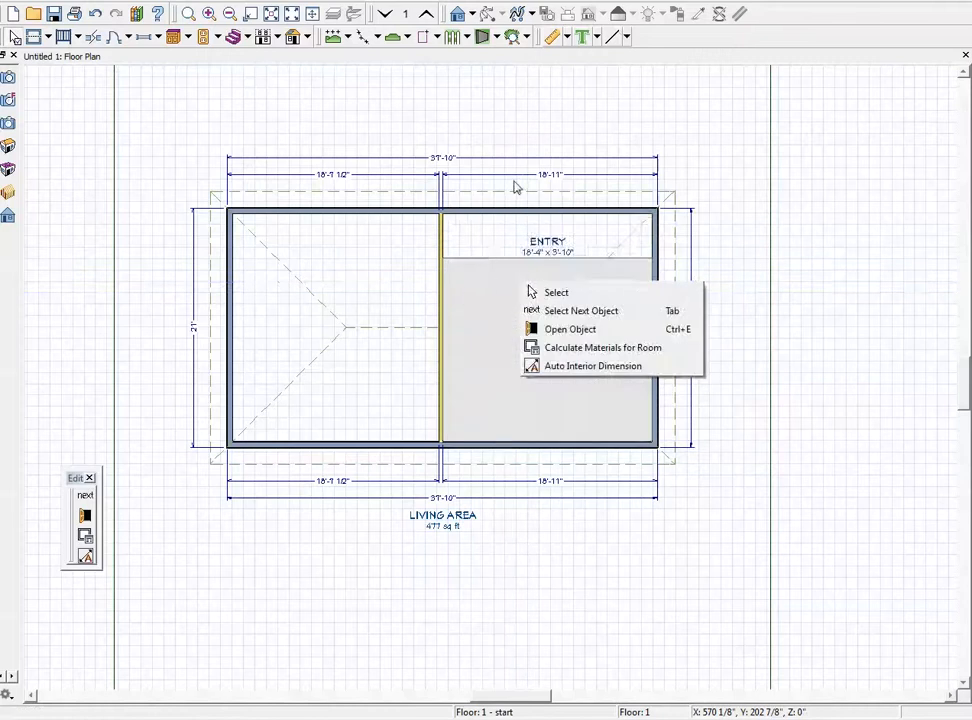
click(540, 329)
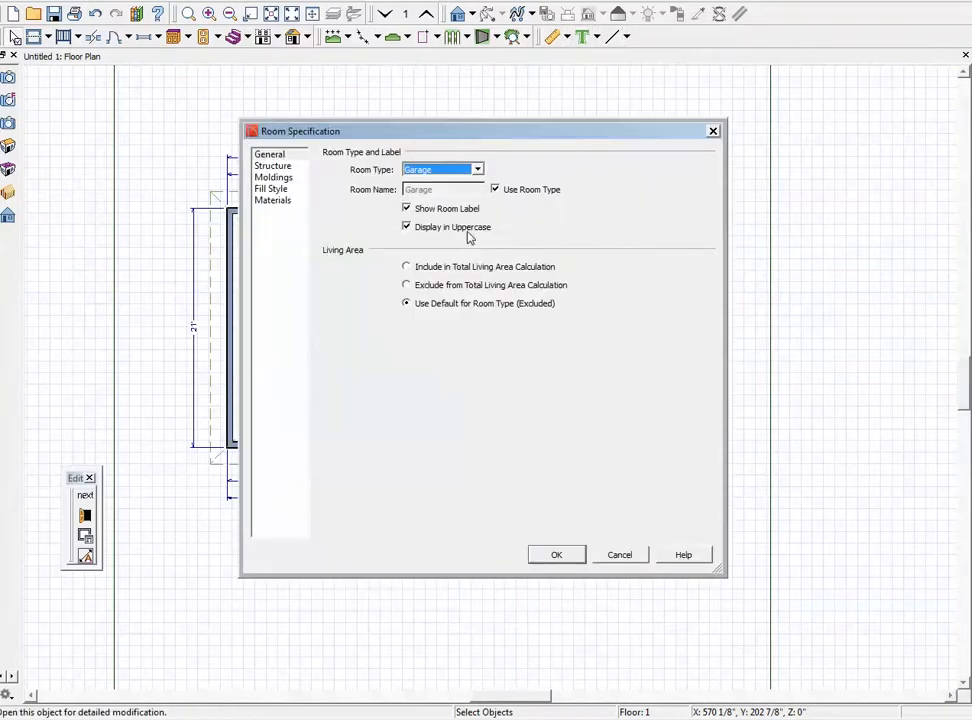
click(273, 166)
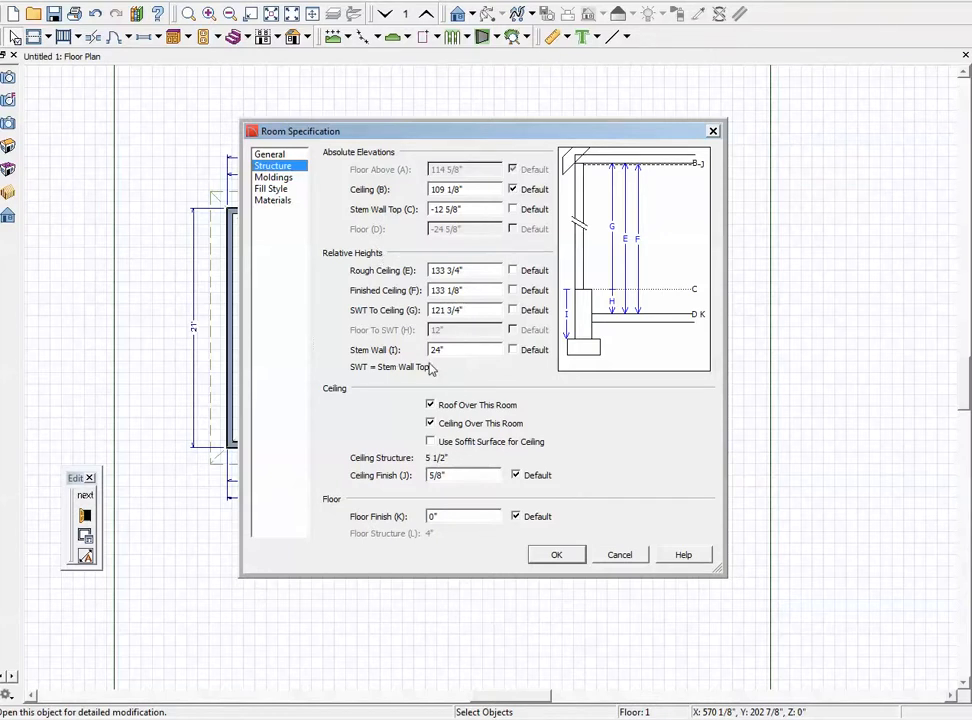
click(619, 554)
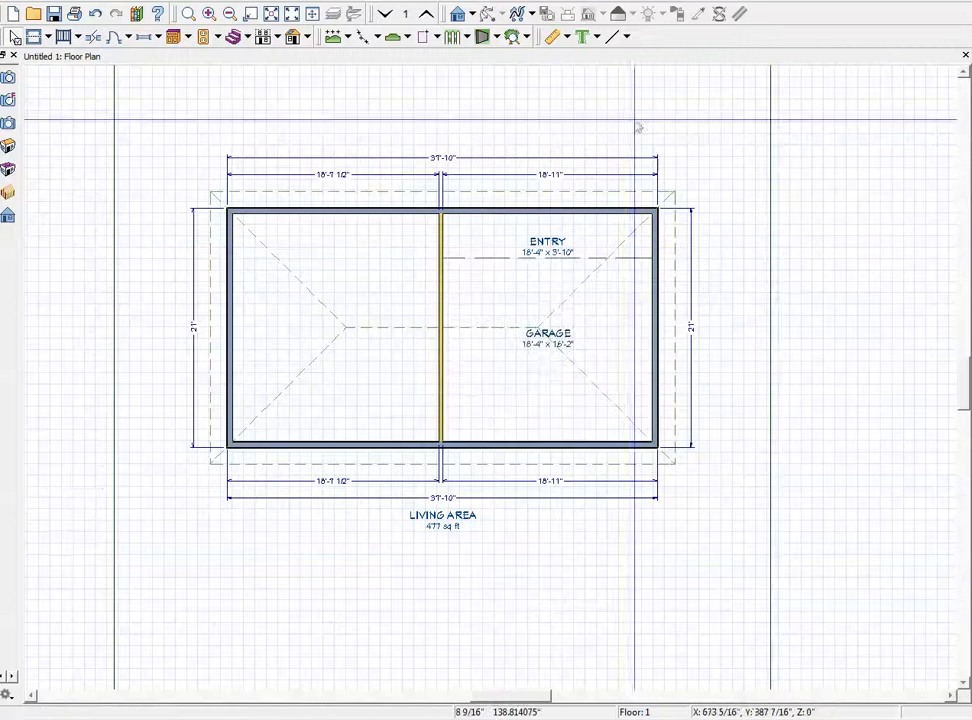
- Create a doll house view of the plan and inspect the floor step between the entry and the garage up close
click(470, 14)
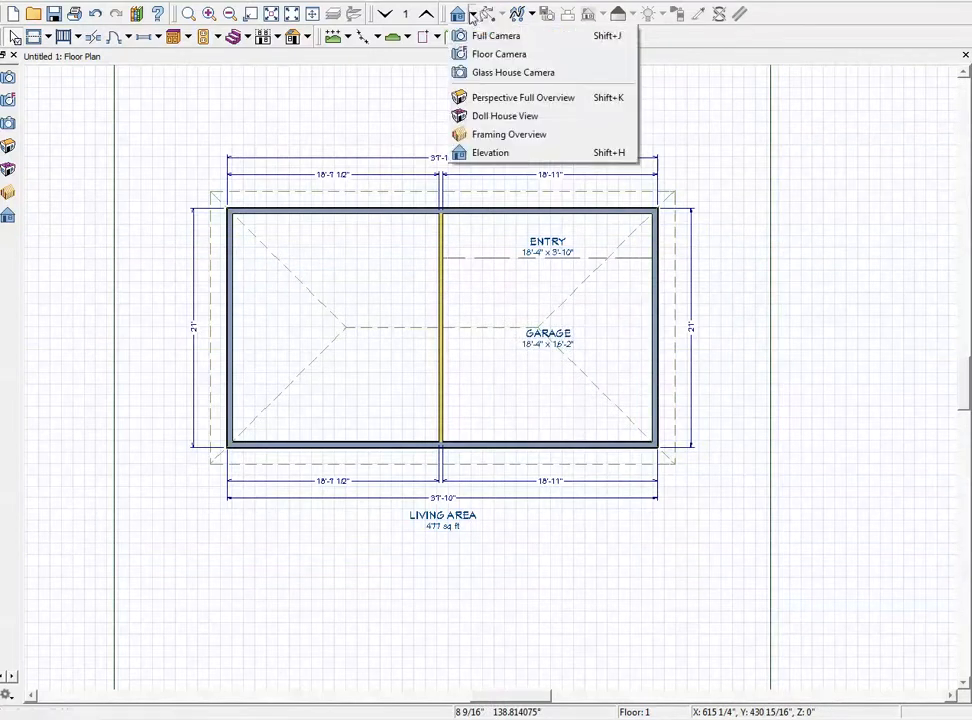
click(498, 116)
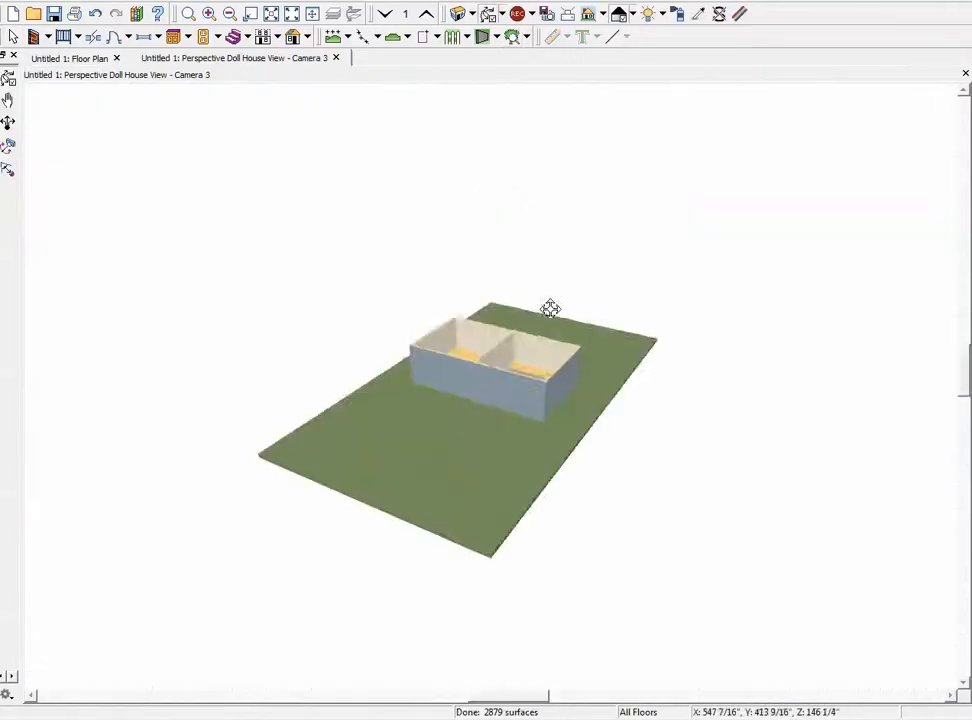
drag(549, 308, 417, 427)
scroll(590, 362, up, 10)
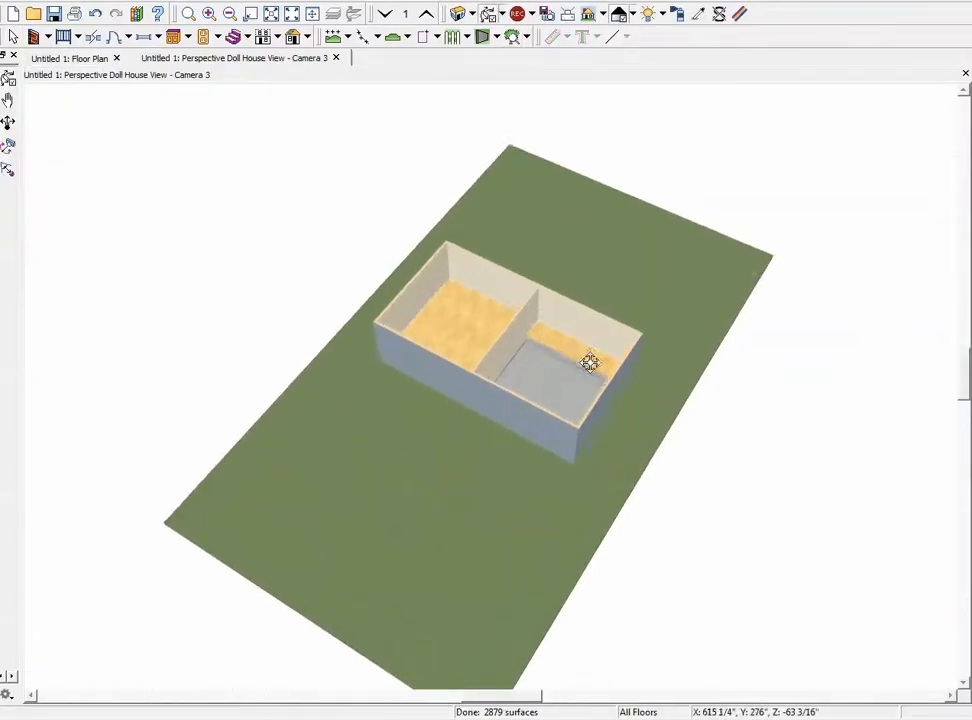
scroll(527, 382, up, 3)
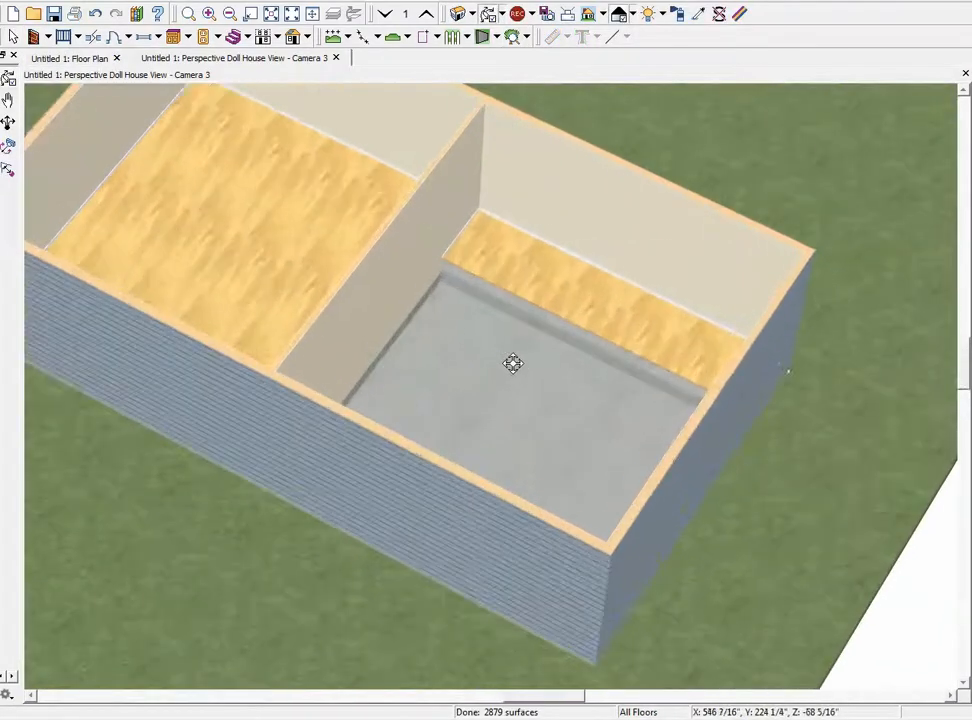
drag(512, 365, 516, 317)
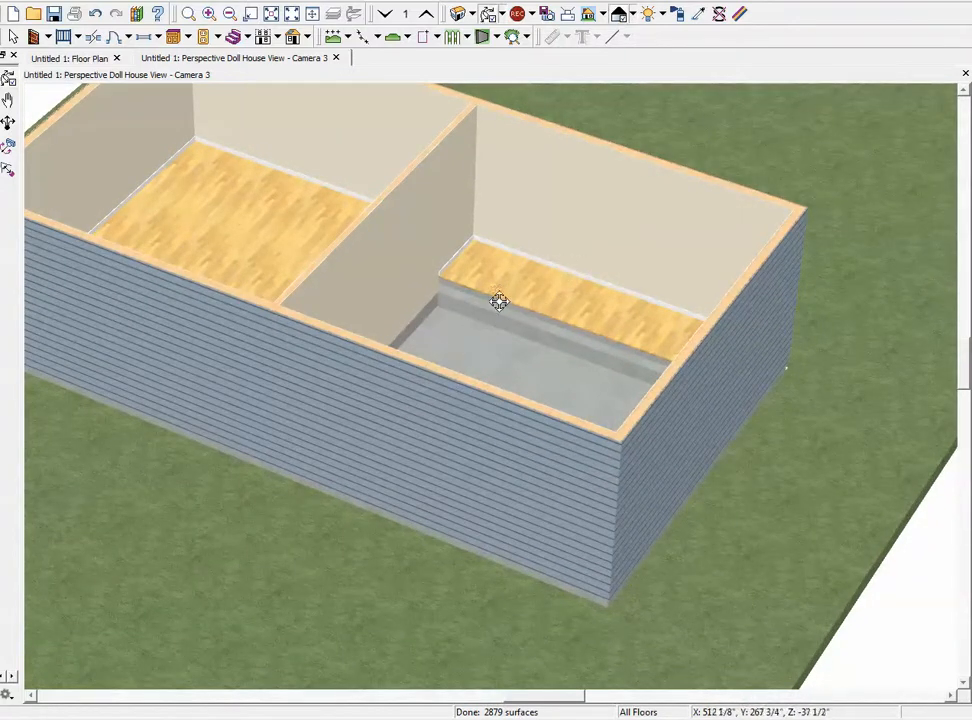
right_click(505, 264)
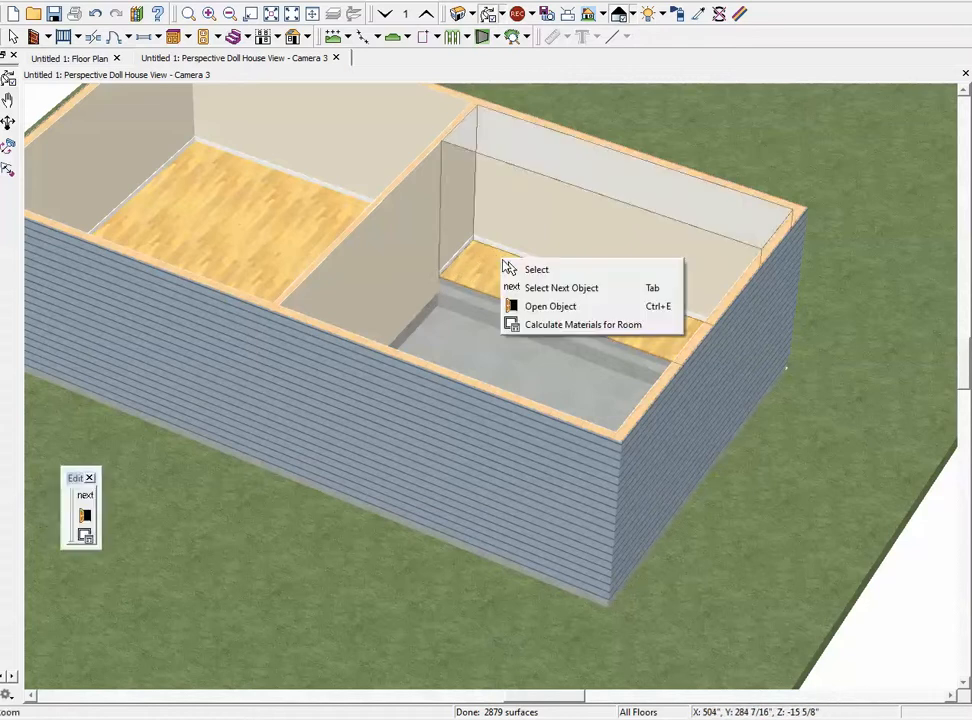
click(532, 307)
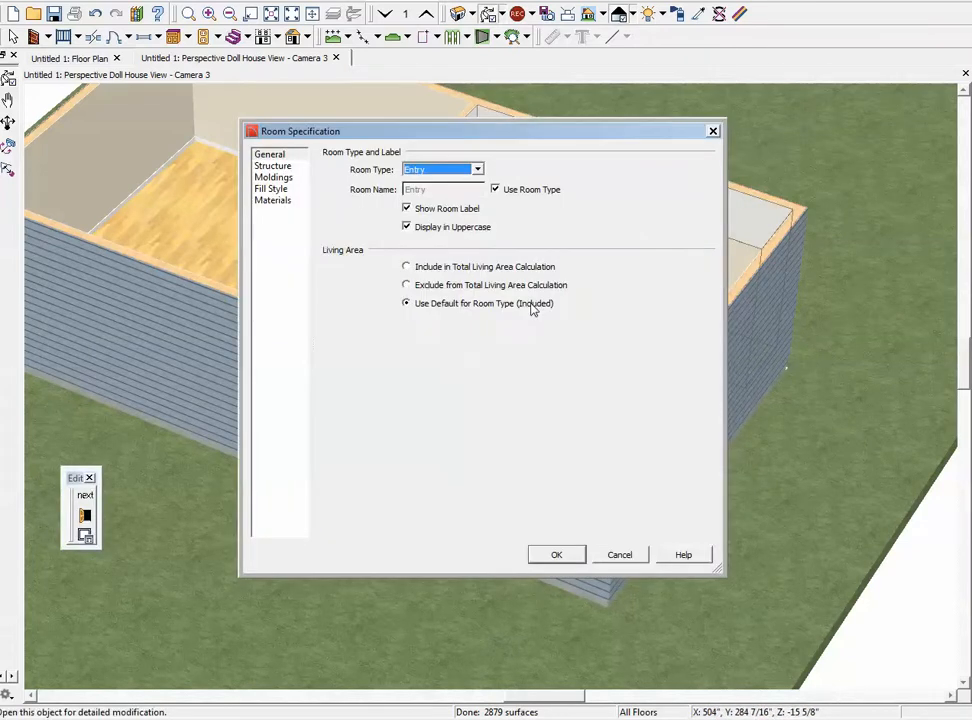
click(619, 556)
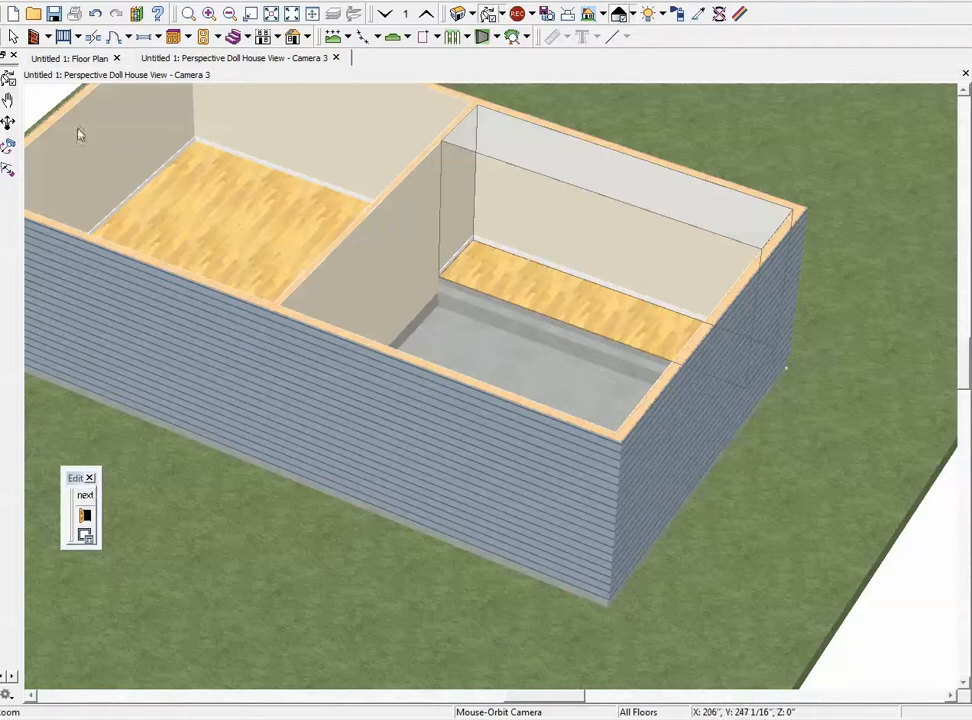
- Check the entry's structure settings, then assign the Concrete material from Masonry & Stone's concrete walls to its floor finish and apply the change
click(85, 516)
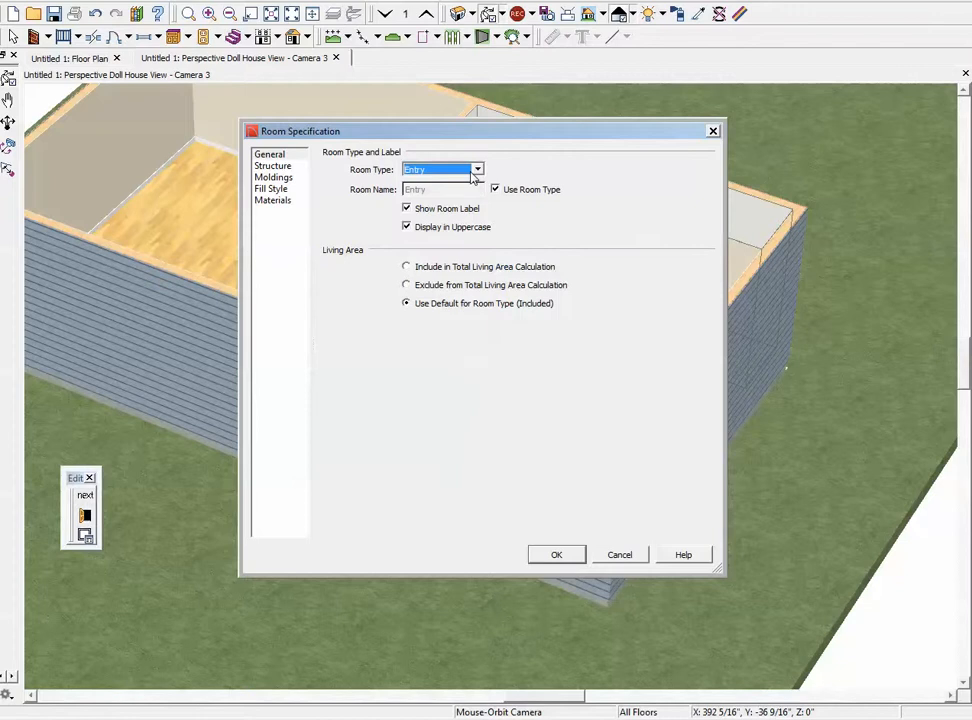
click(268, 166)
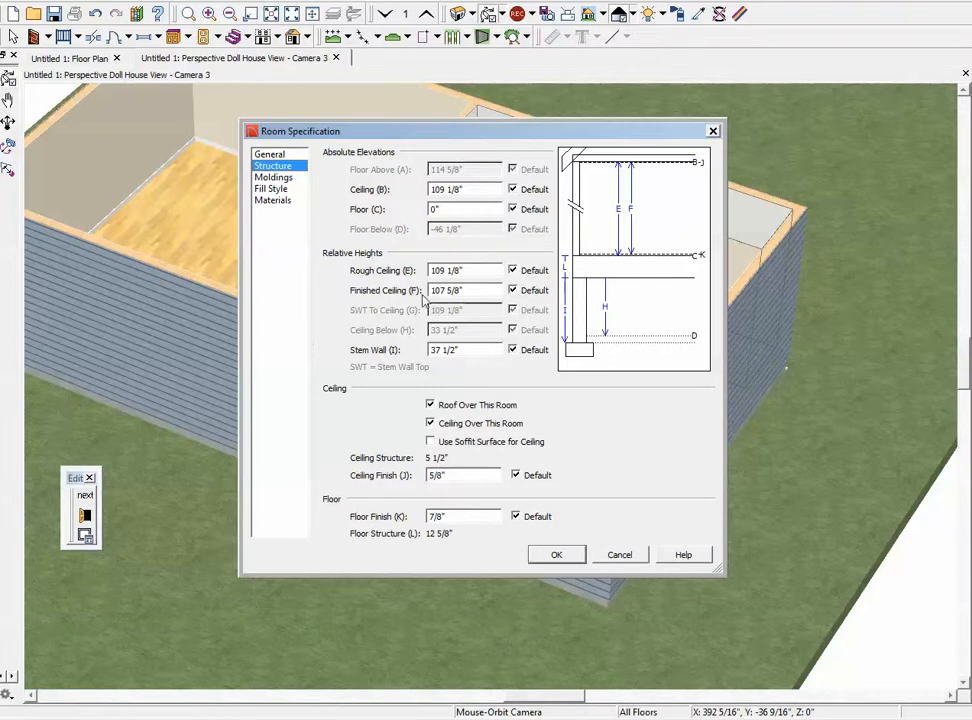
click(272, 200)
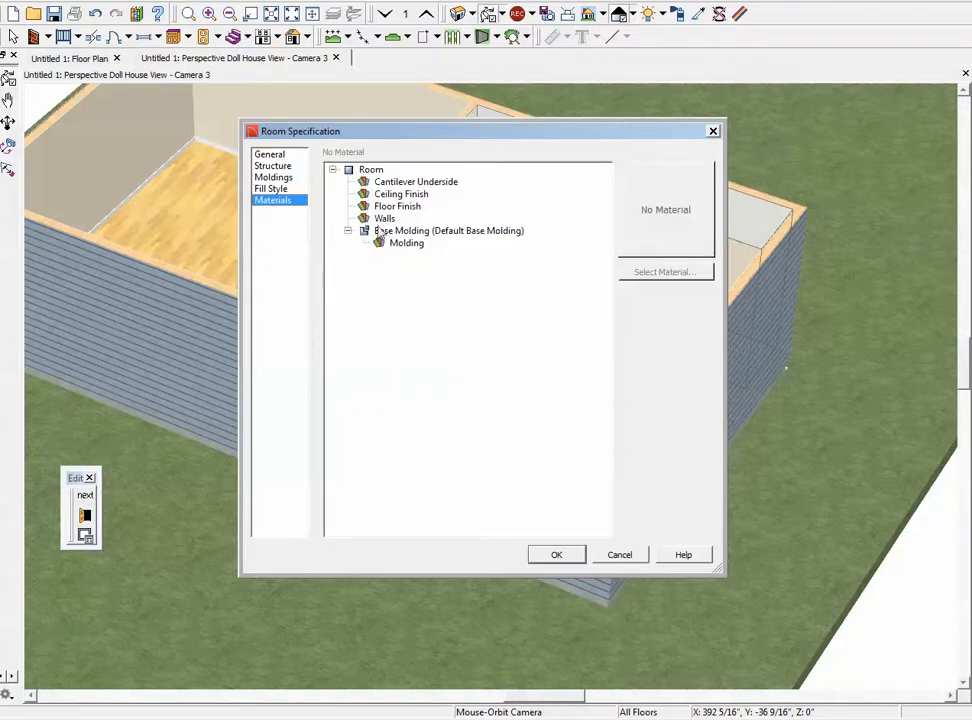
click(417, 210)
click(686, 272)
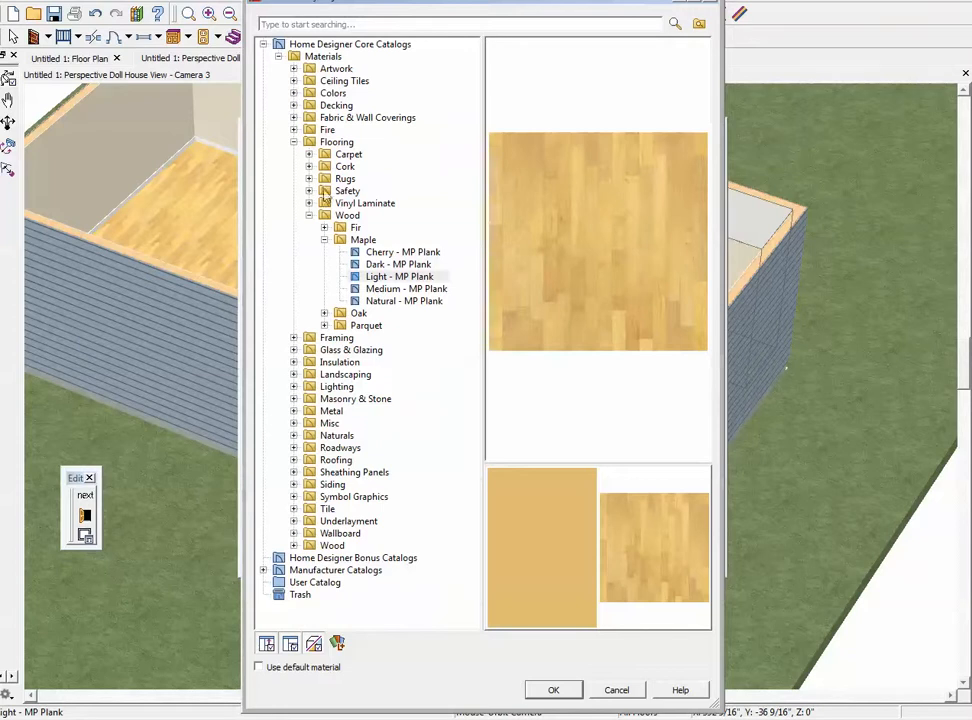
click(294, 143)
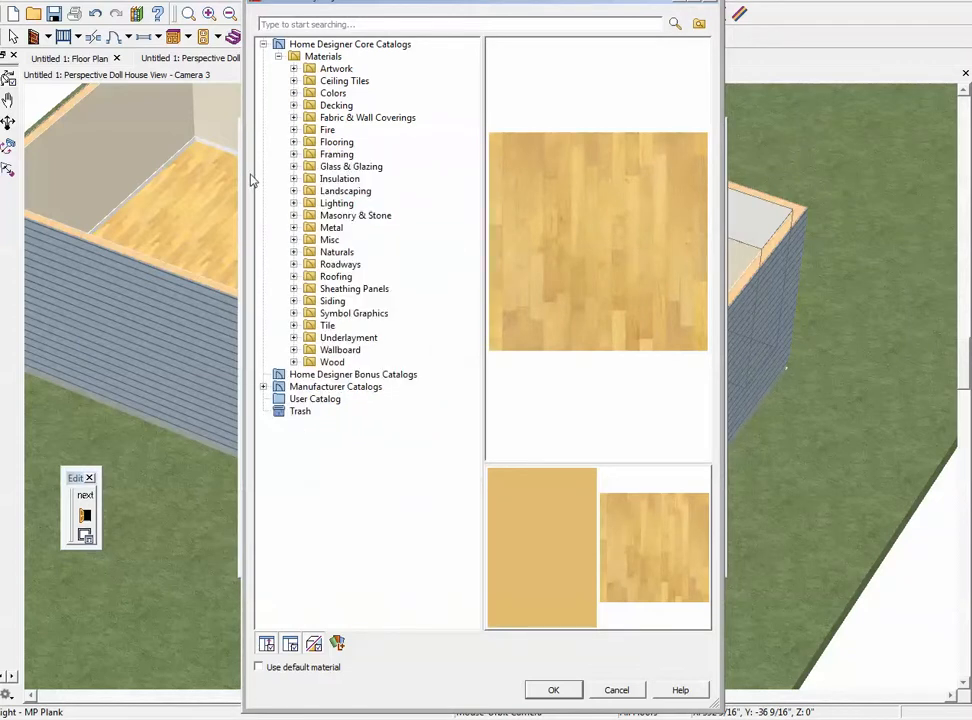
click(294, 216)
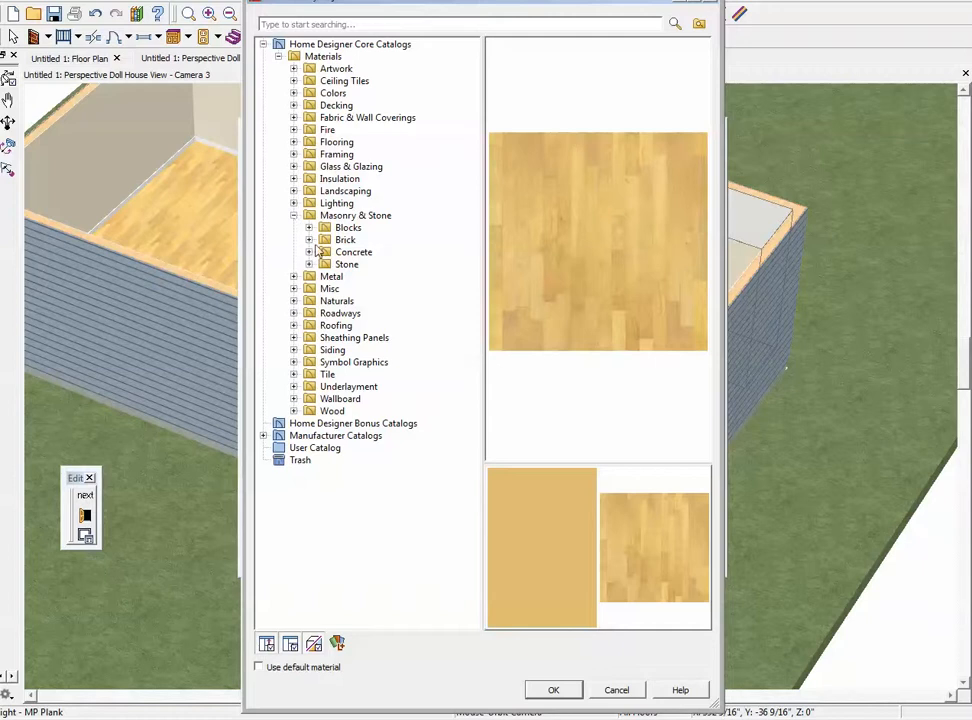
click(309, 252)
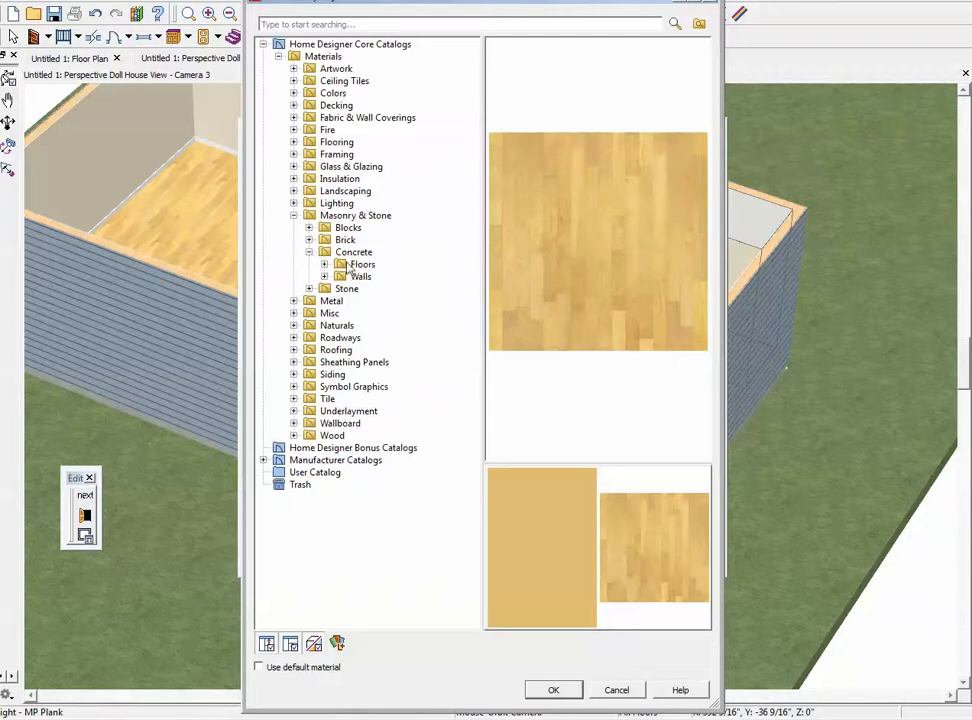
click(347, 266)
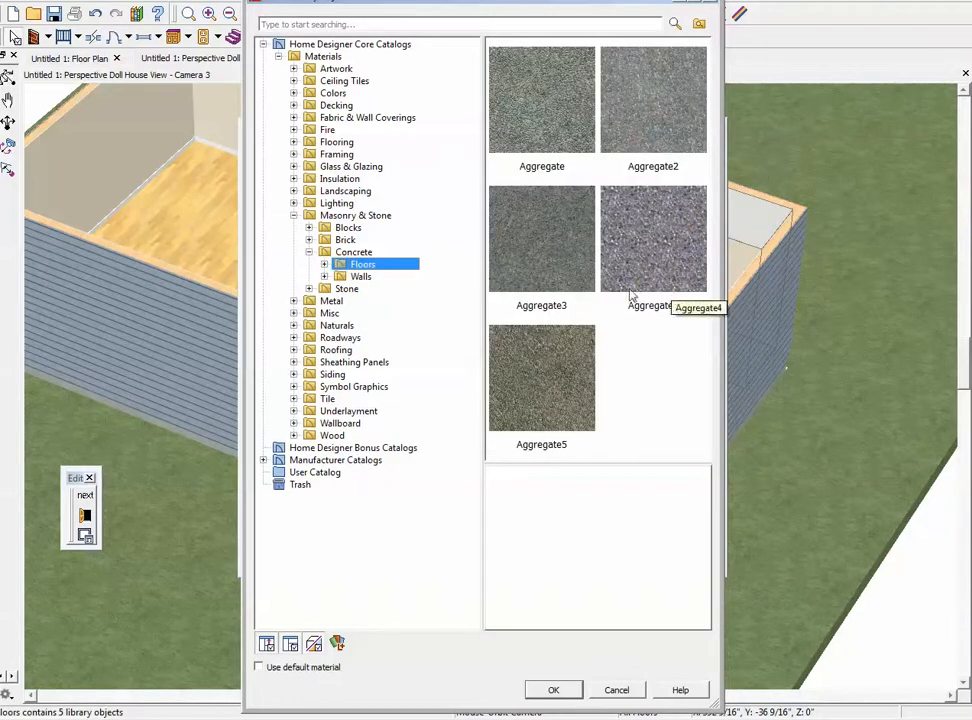
click(346, 279)
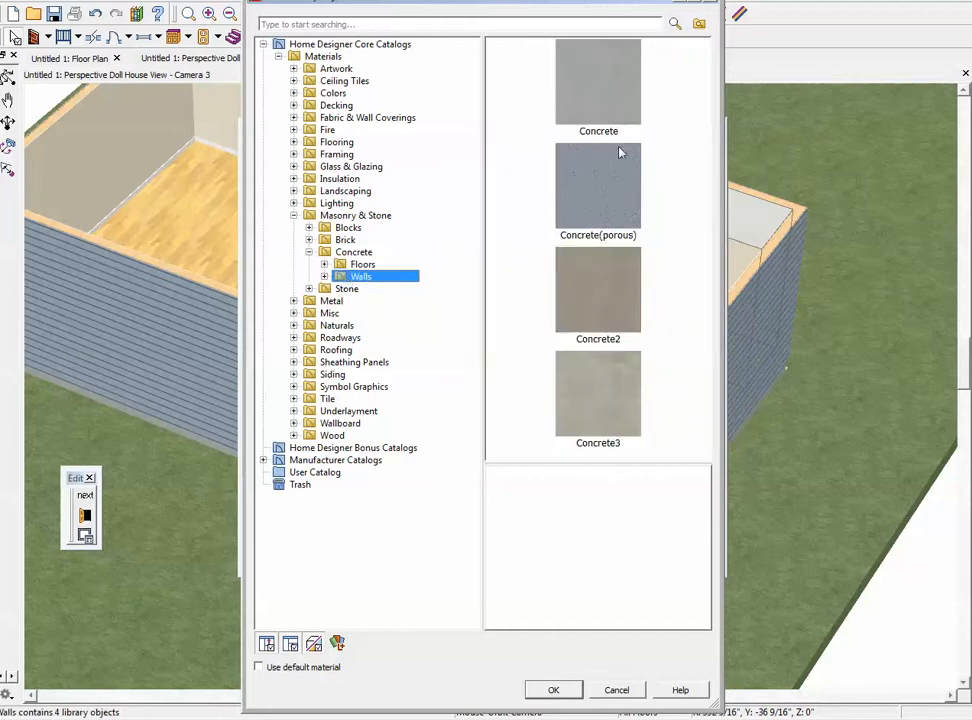
click(619, 86)
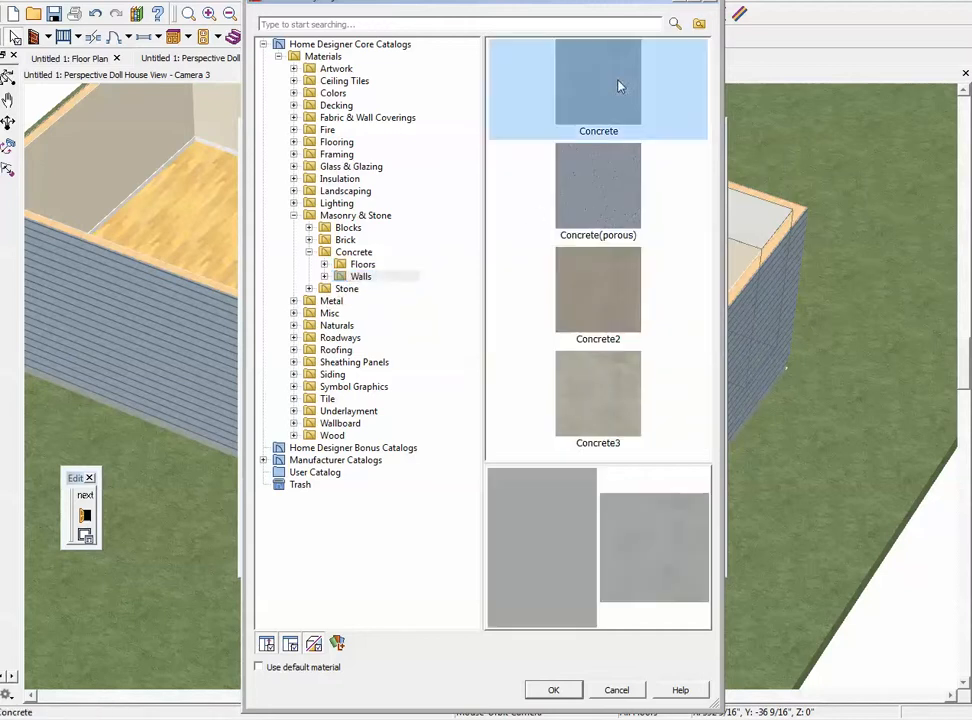
click(553, 690)
click(558, 556)
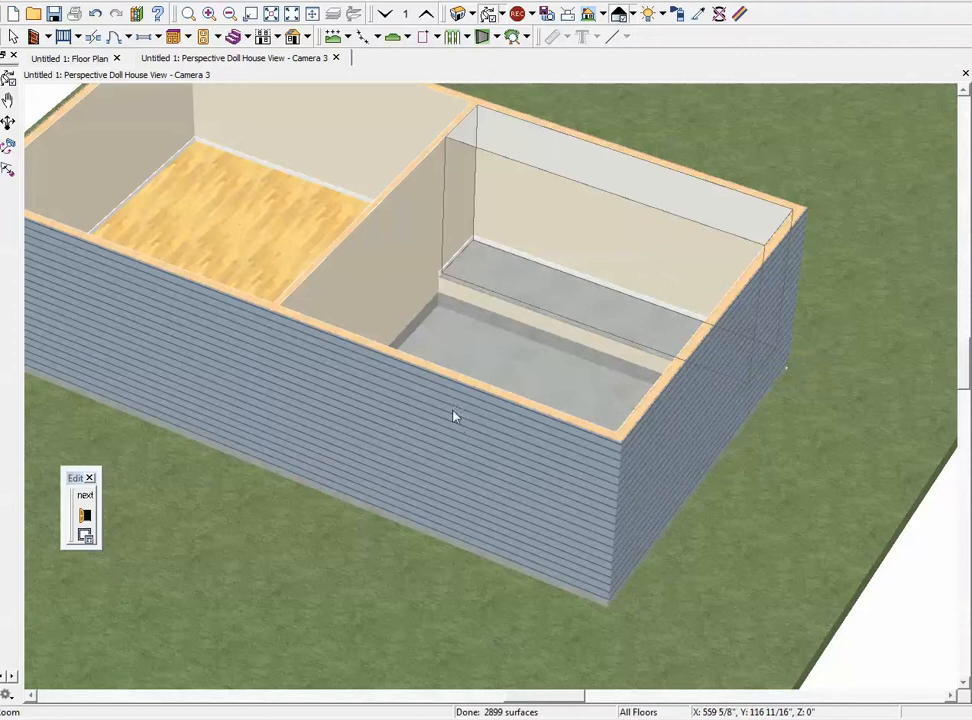
- Set the garage room's absolute floor elevation to -6", turning off Auto Rebuild Foundation and acknowledging the warning
key(space)
right_click(484, 348)
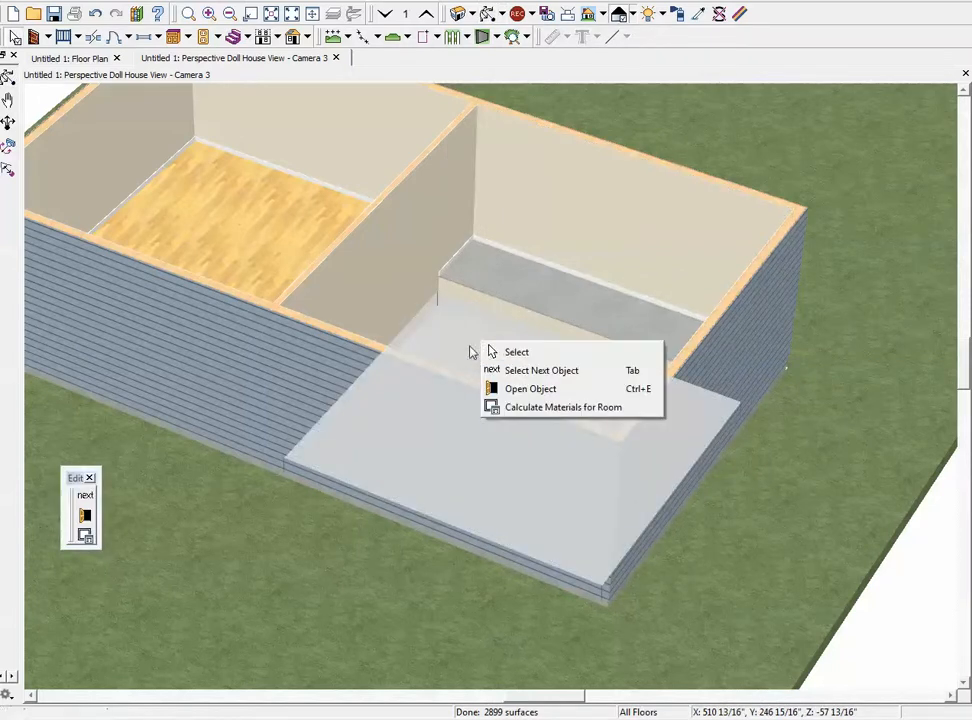
click(505, 389)
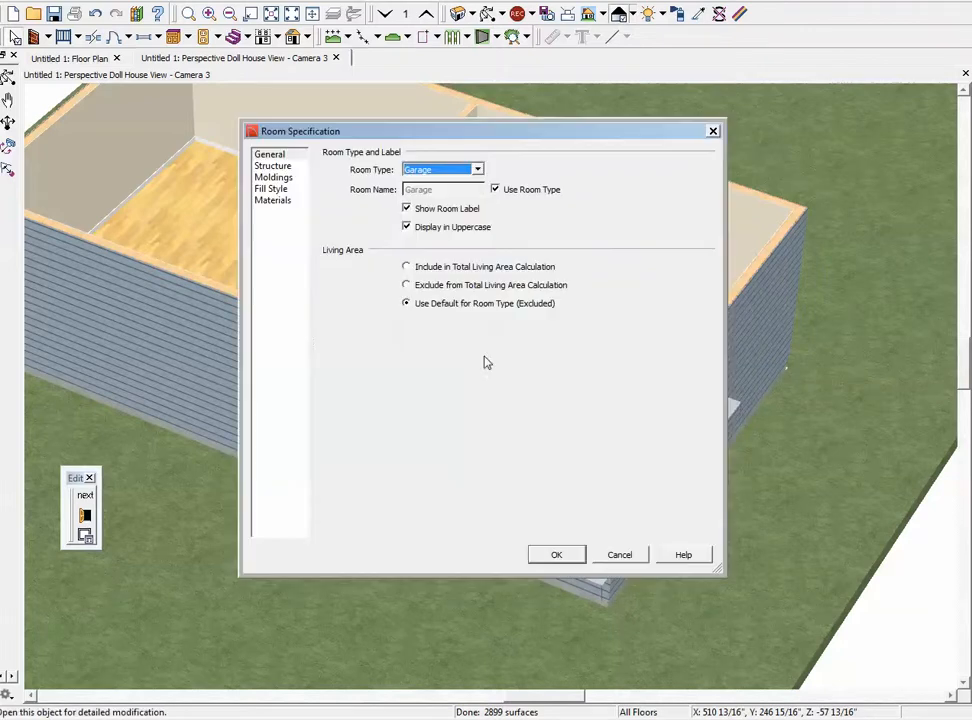
click(287, 167)
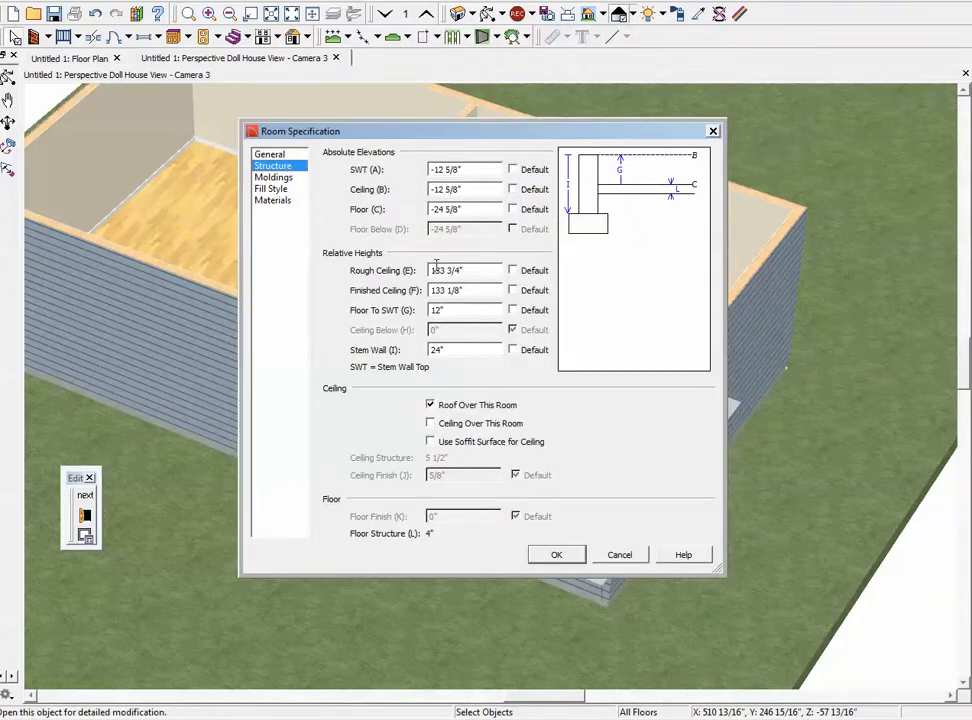
click(435, 211)
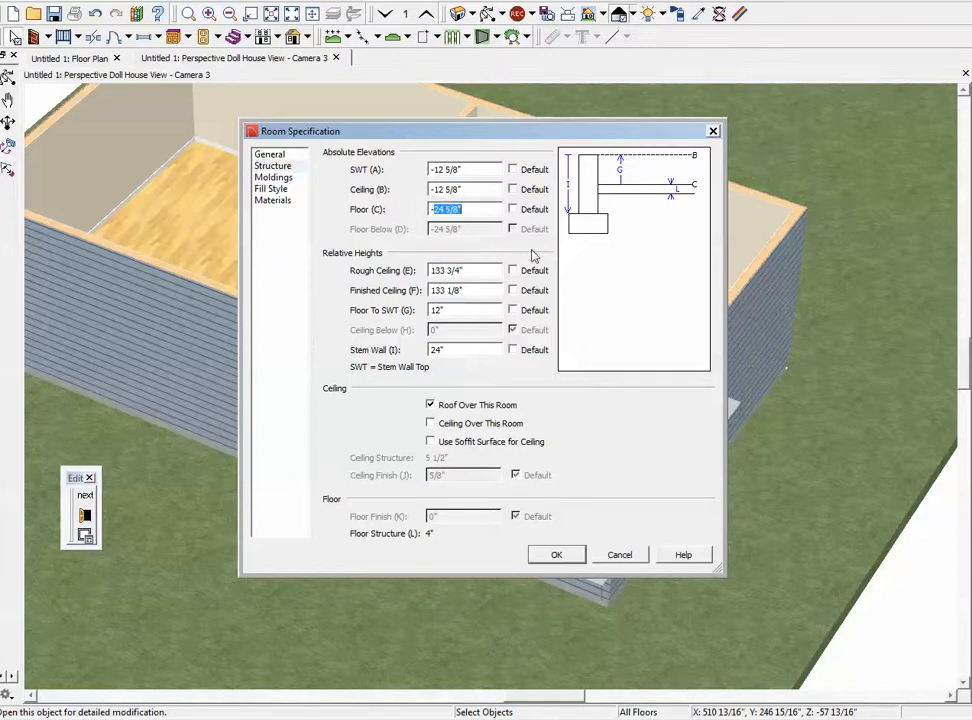
text(-6)
click(556, 555)
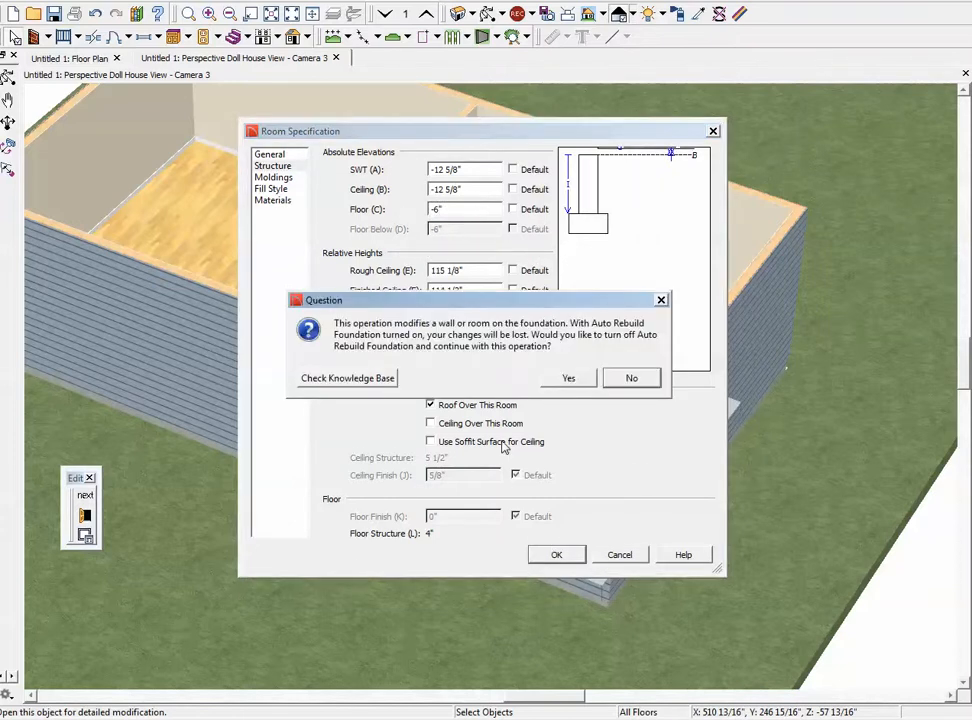
click(584, 381)
click(622, 384)
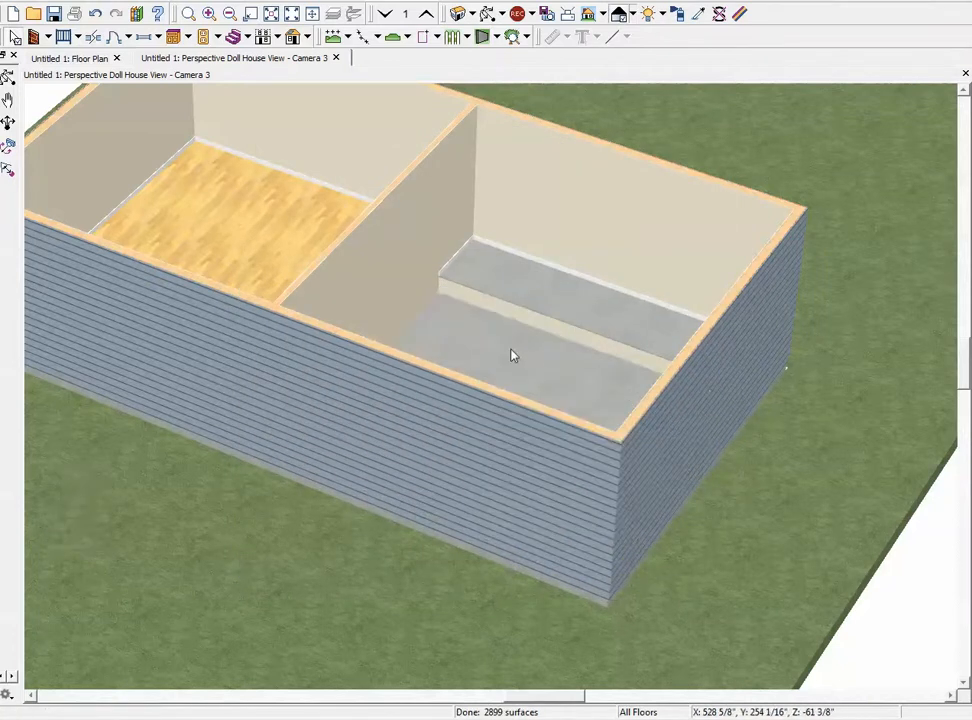
- Try again to set the garage's floor elevation to -6", suppressing the negative ceiling height warning for this session
double_click(512, 355)
click(277, 166)
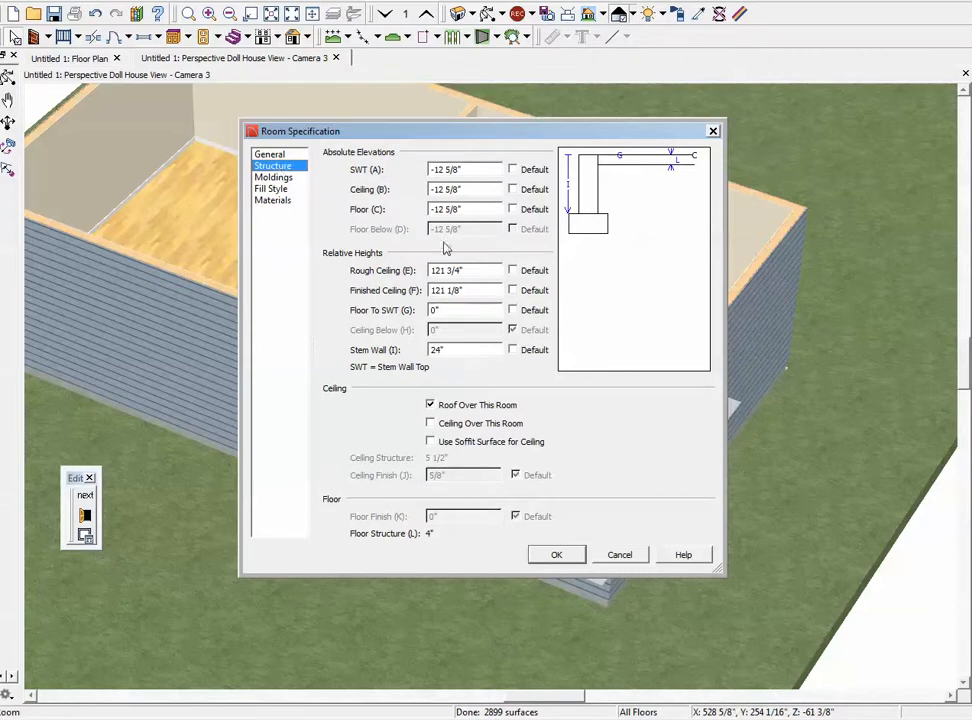
drag(431, 210, 500, 207)
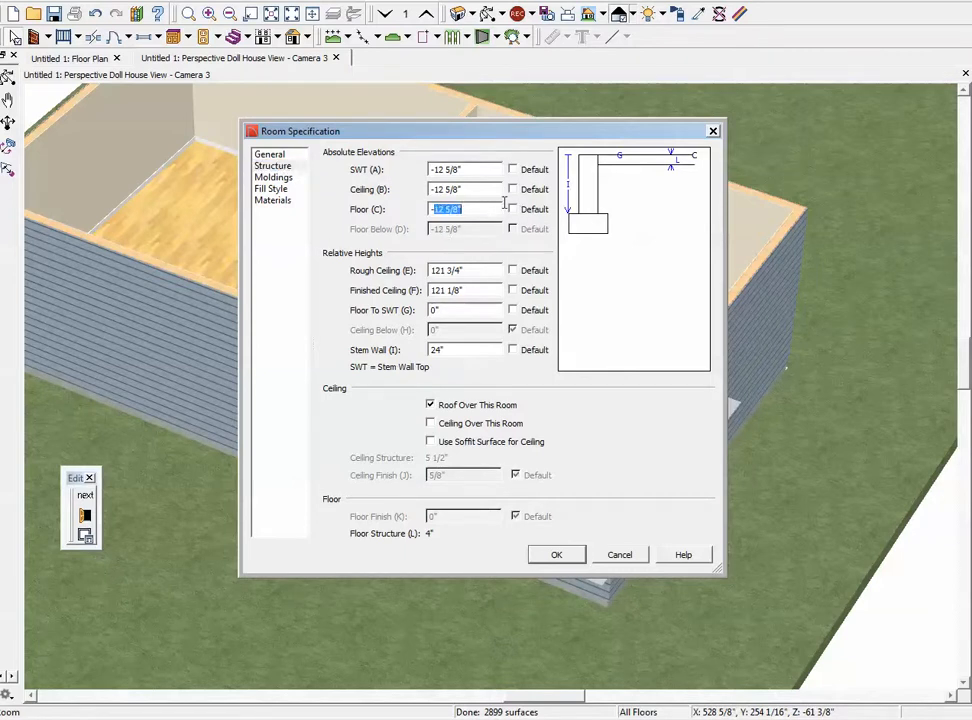
text(-6)
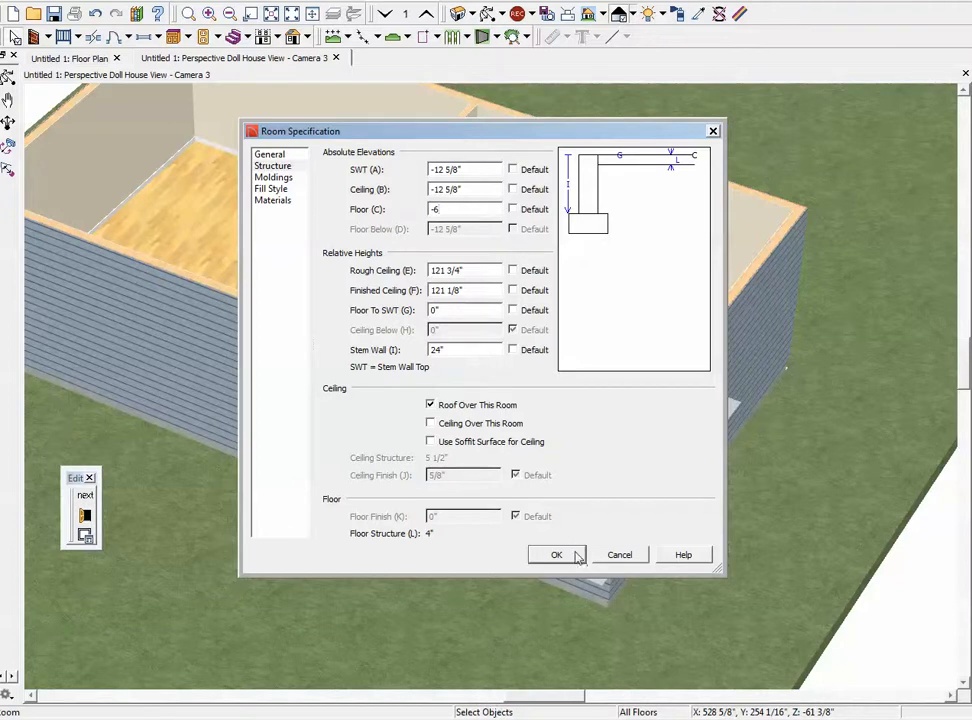
click(568, 555)
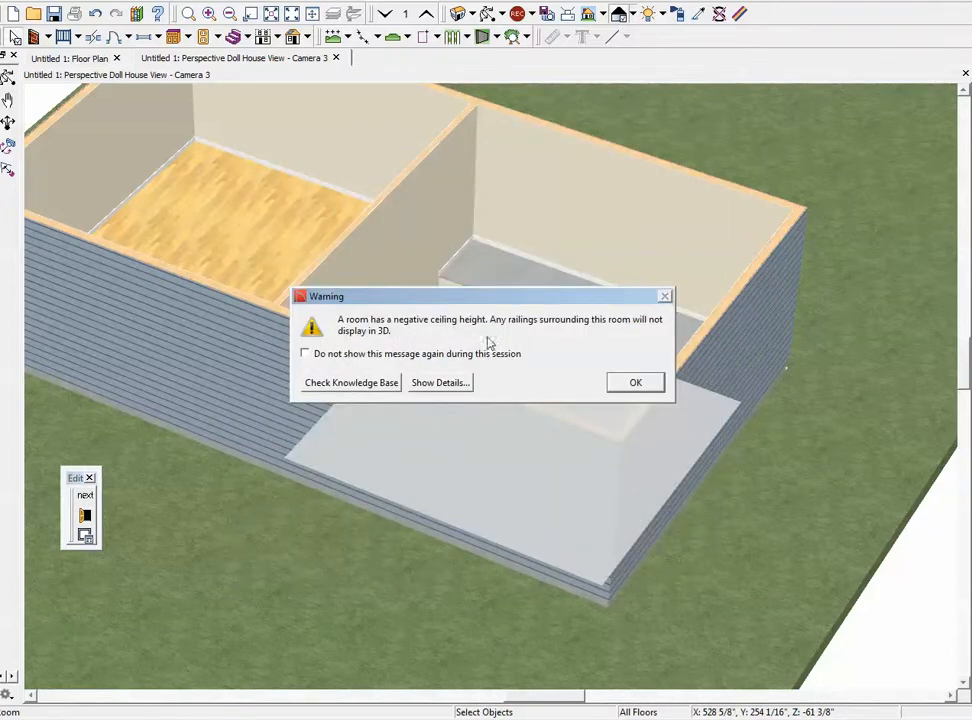
click(320, 355)
click(631, 382)
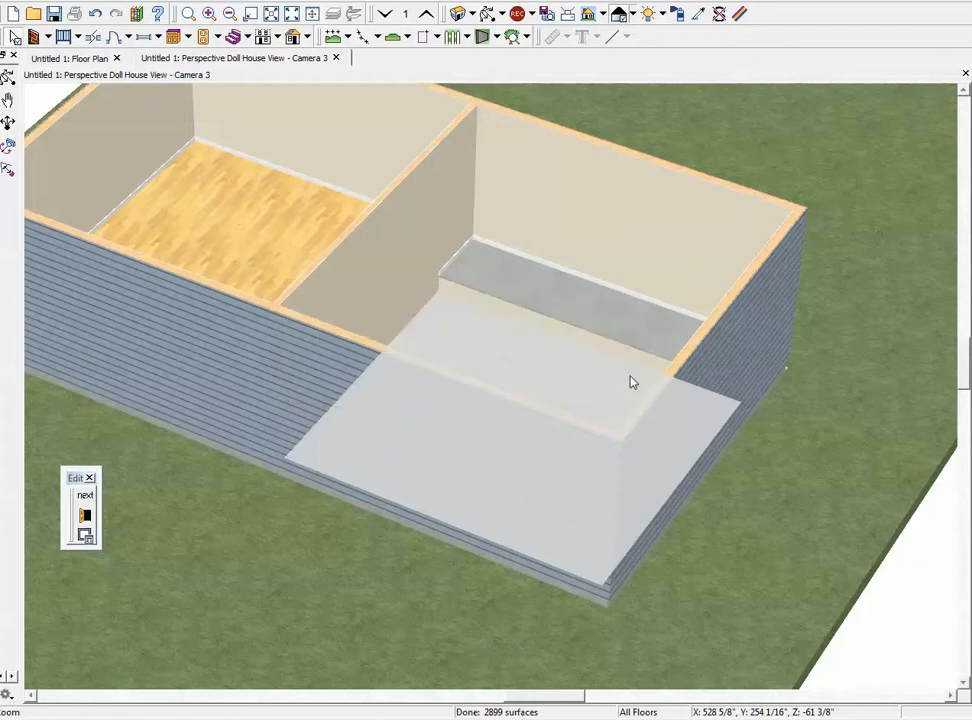
key(Escape)
- Try to set the garage's absolute floor elevation to -8" in its structure settings
double_click(515, 358)
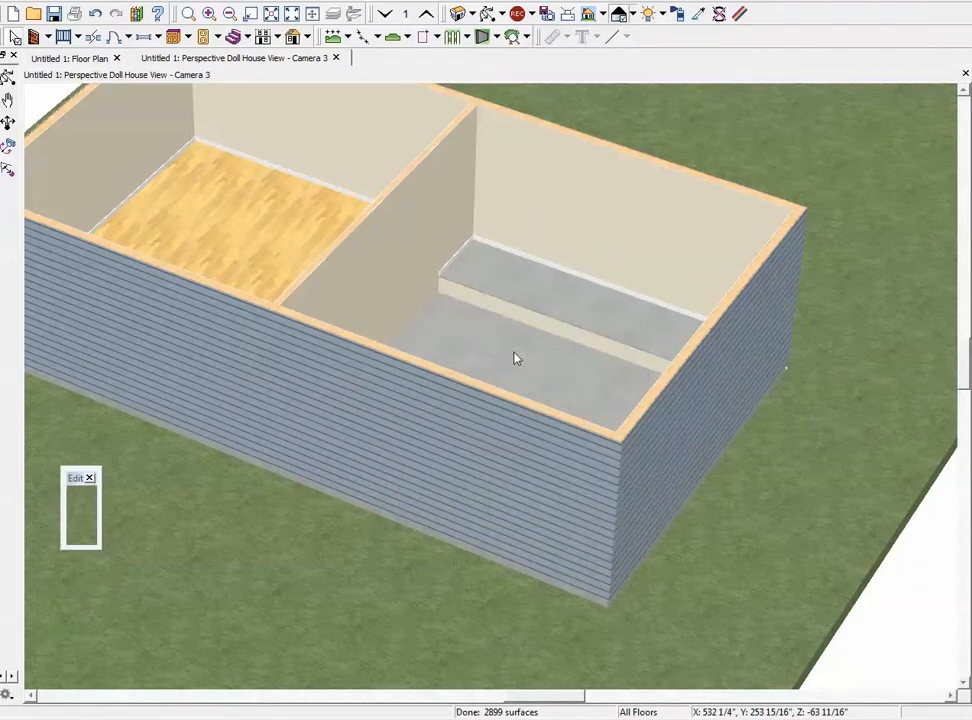
click(279, 166)
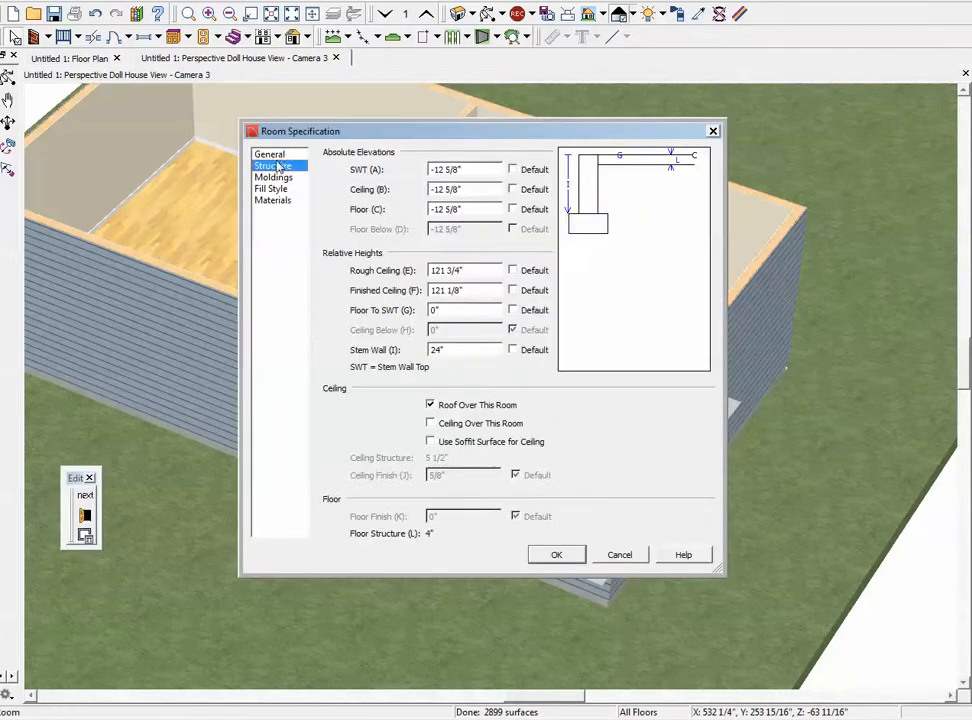
click(437, 210)
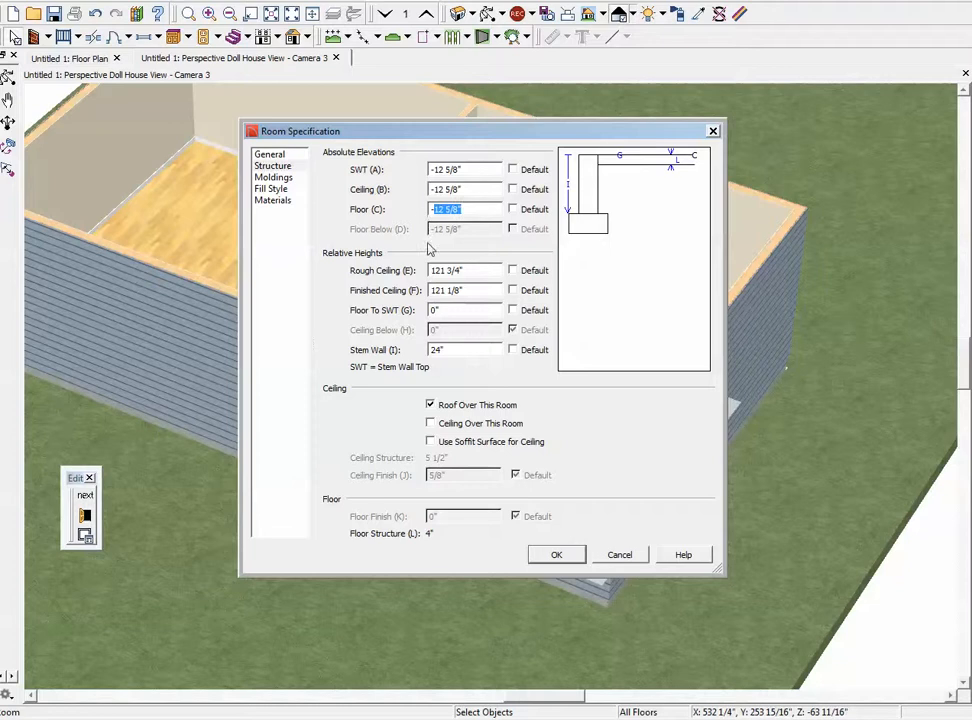
text(-8)
click(556, 554)
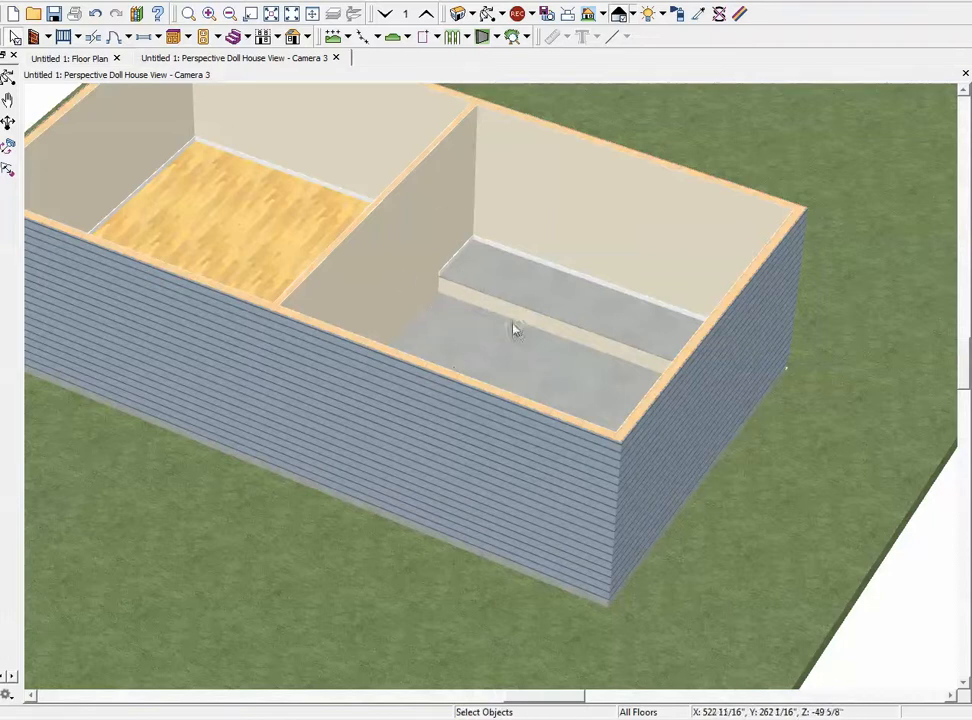
- Try to set the garage's absolute floor elevation to -3" and apply it
scroll(464, 326, up, 2)
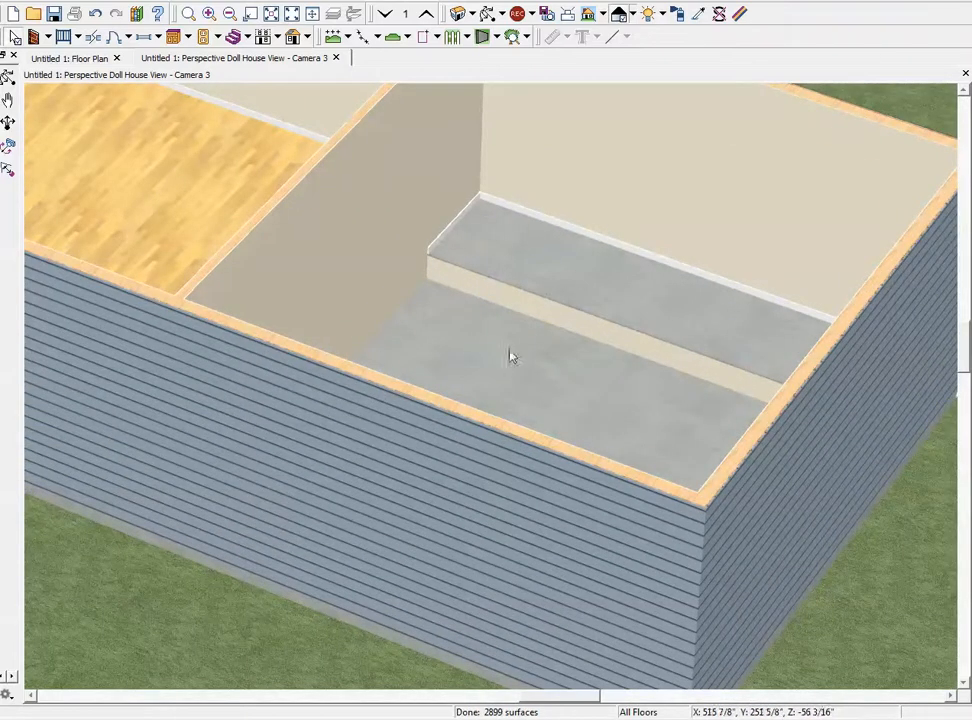
double_click(462, 323)
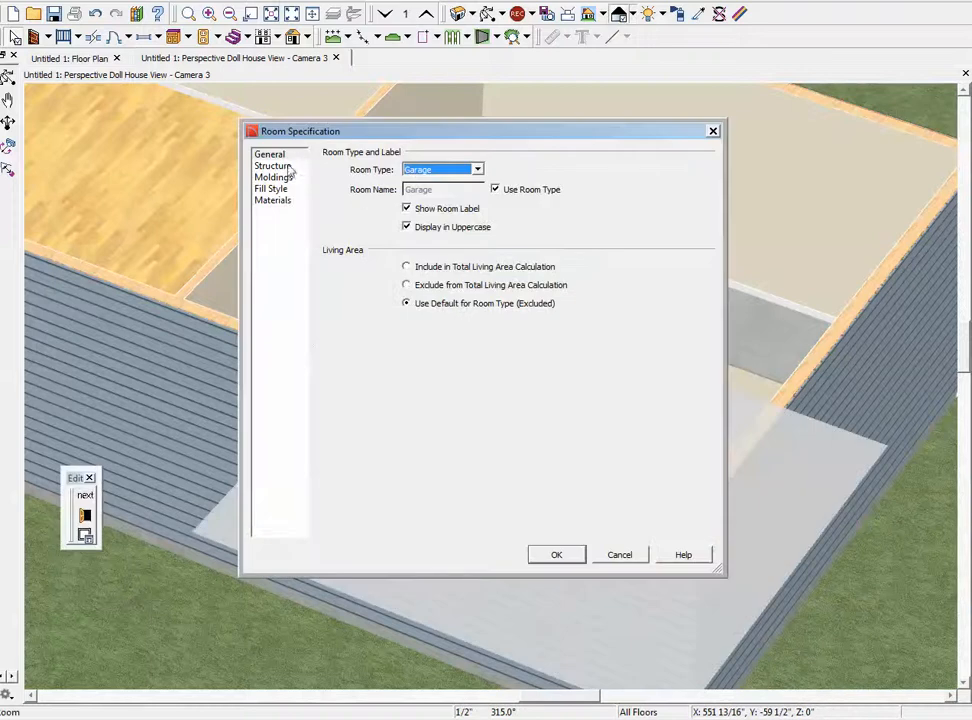
click(272, 165)
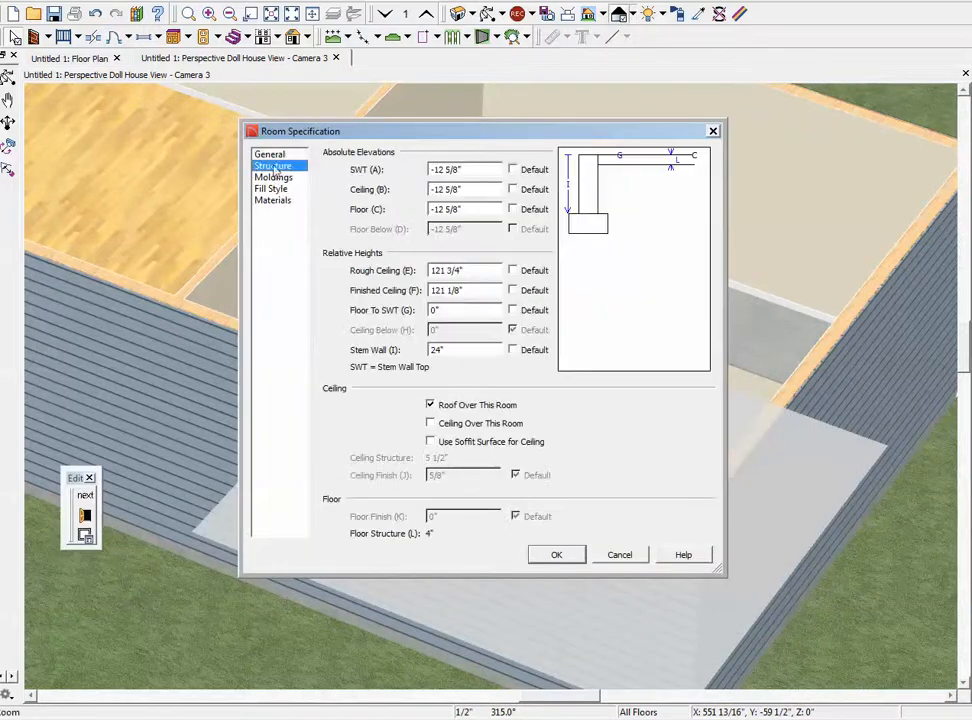
click(437, 211)
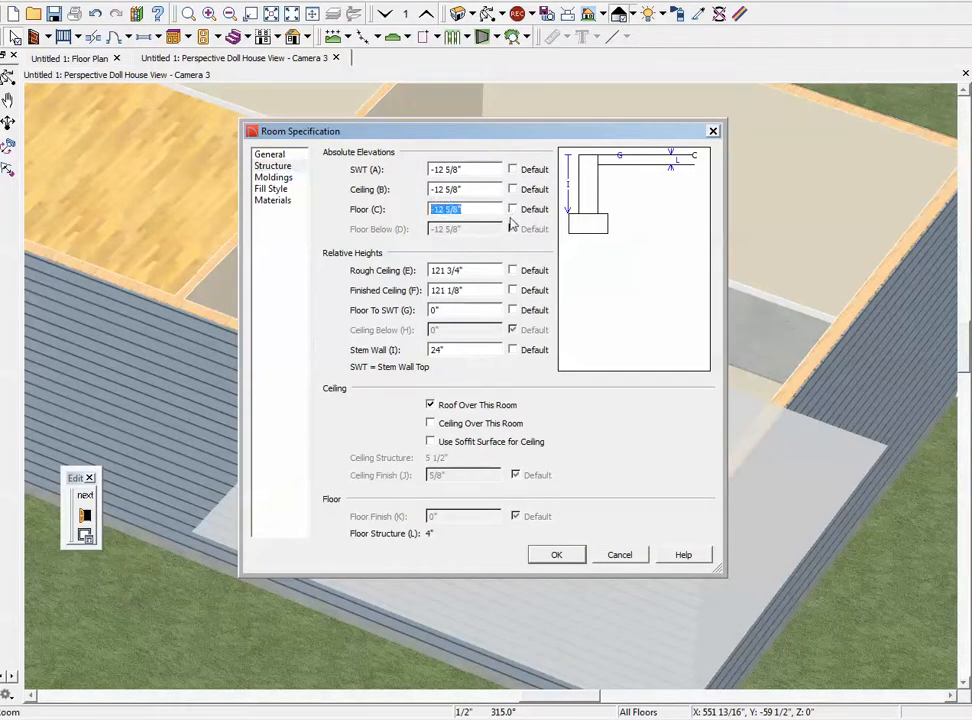
text(-3)
key(Tab)
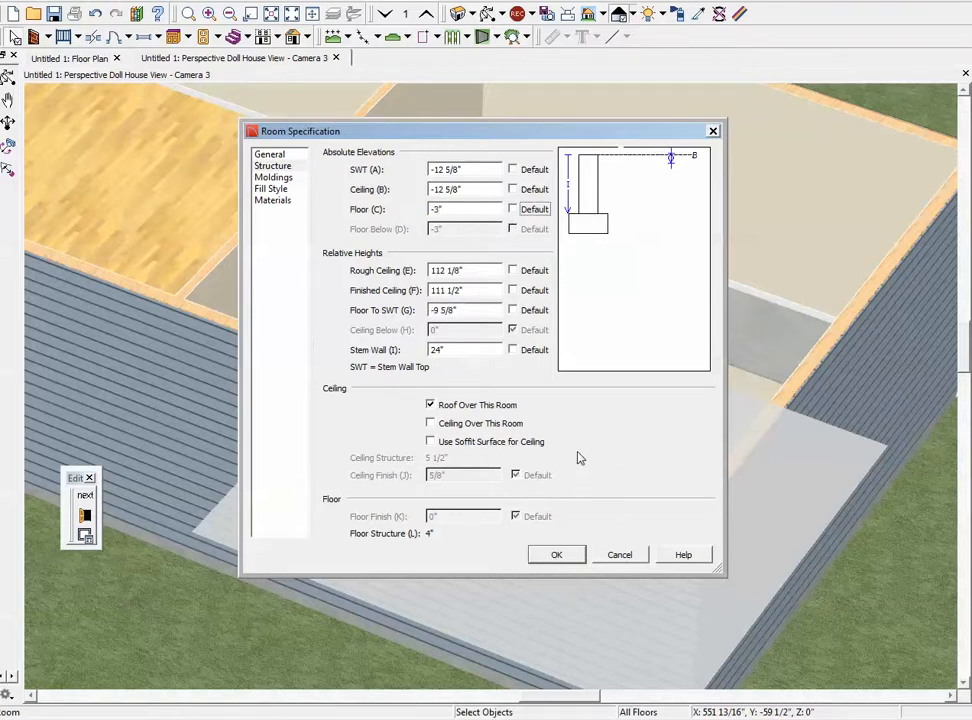
click(557, 556)
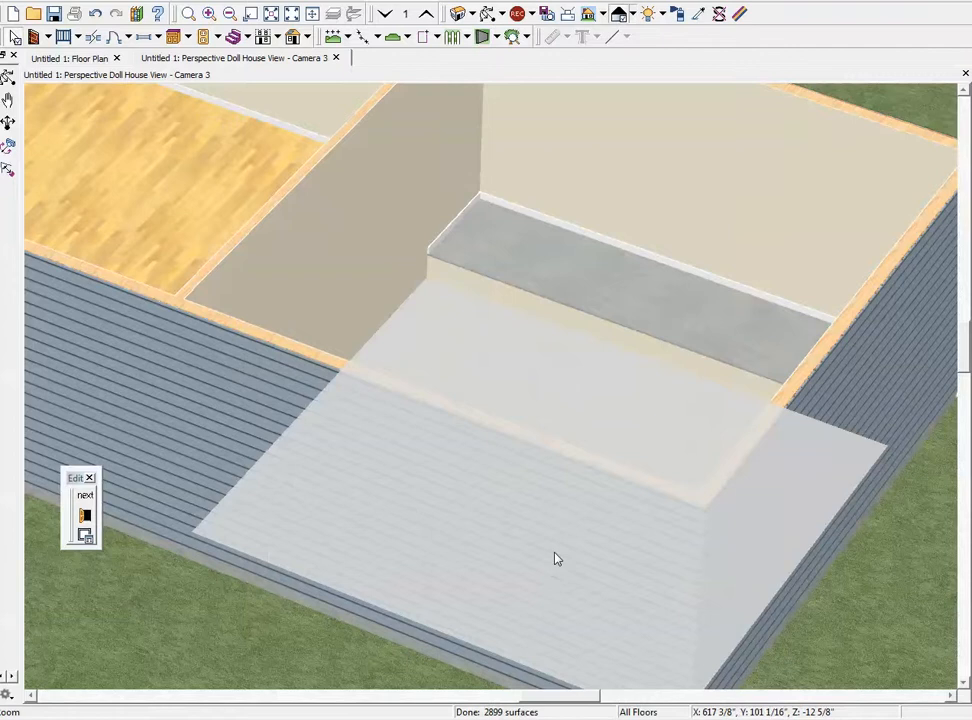
- Check the garage's floor elevation in its structure settings, leave it as it is, and inspect the step up to the entry
click(548, 386)
double_click(548, 386)
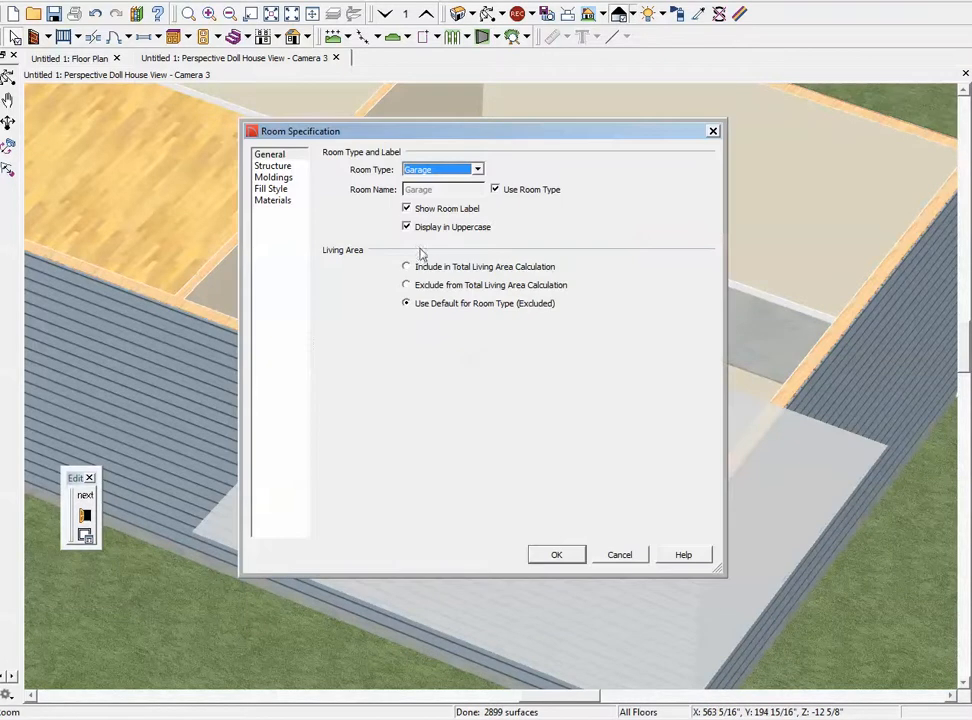
click(275, 177)
click(273, 166)
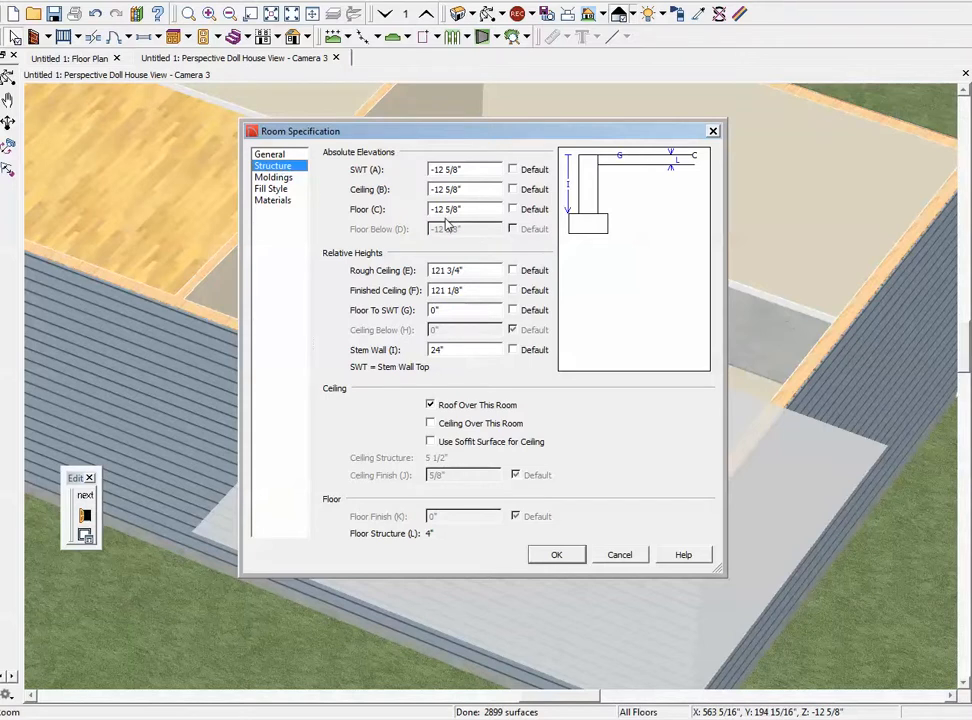
click(620, 555)
scroll(624, 298, up, 2)
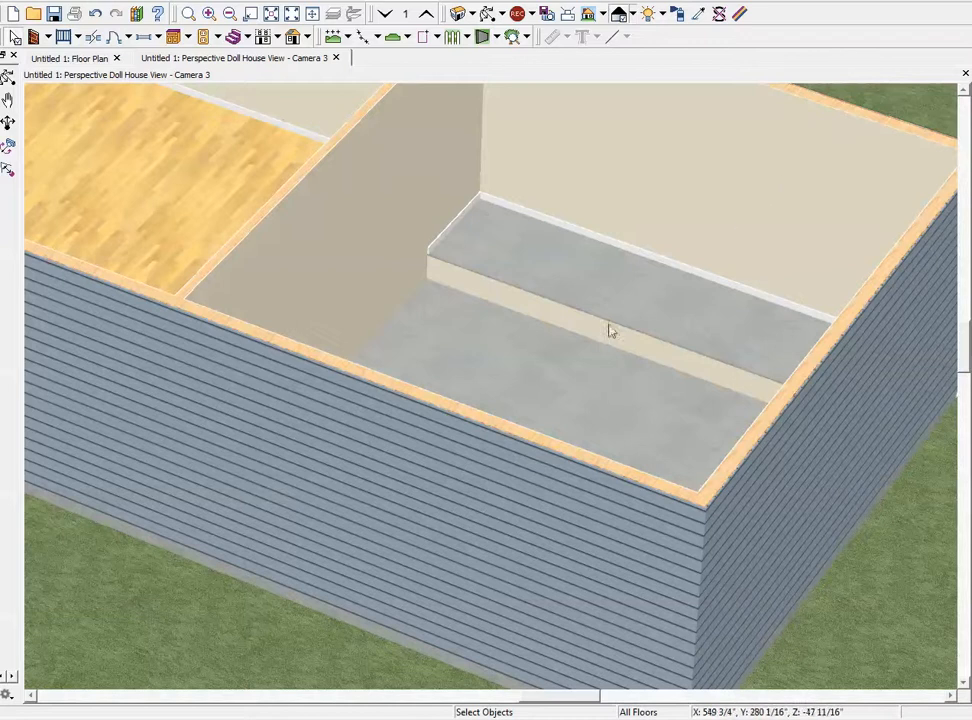
- Return to the floor plan and place two side-by-side garage doors in the garage's south wall, about 9' and 8'-4" wide
click(965, 74)
scroll(503, 362, up, 3)
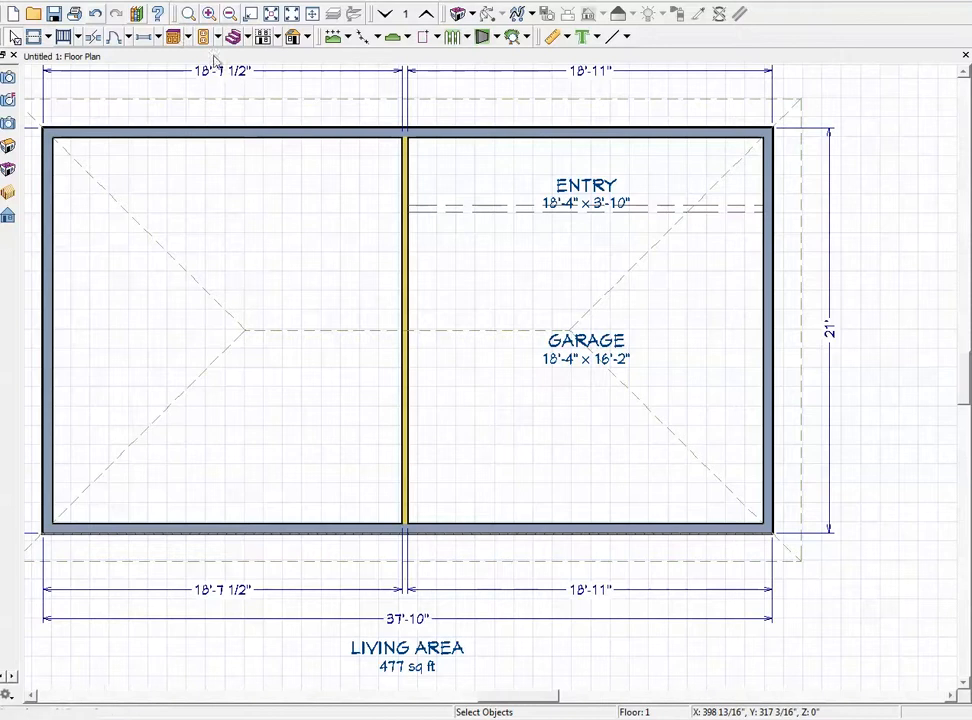
click(128, 37)
click(150, 150)
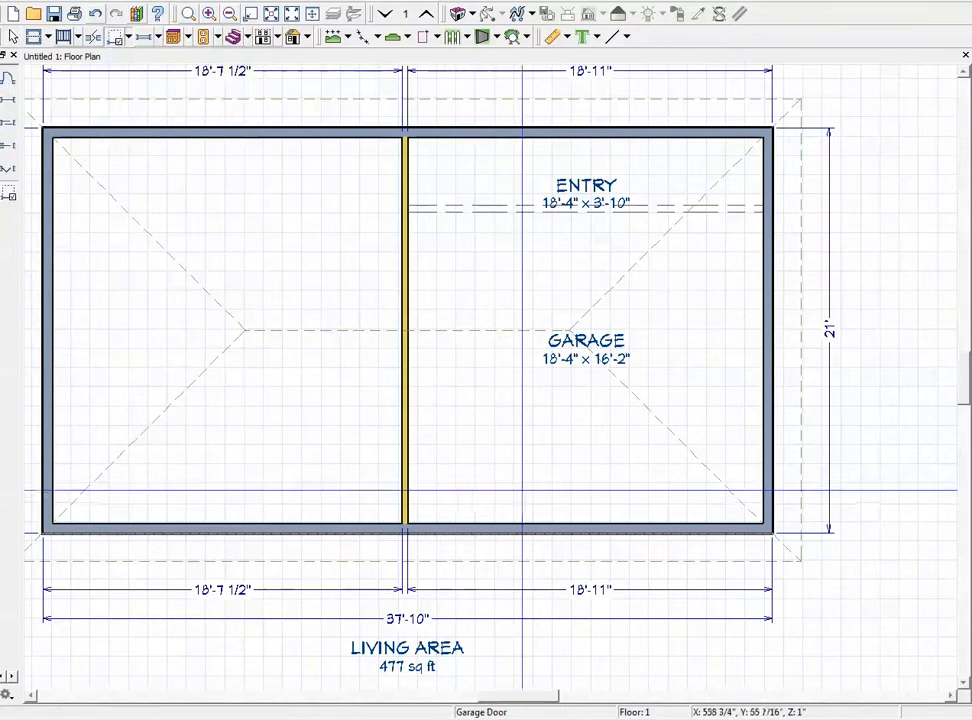
click(505, 527)
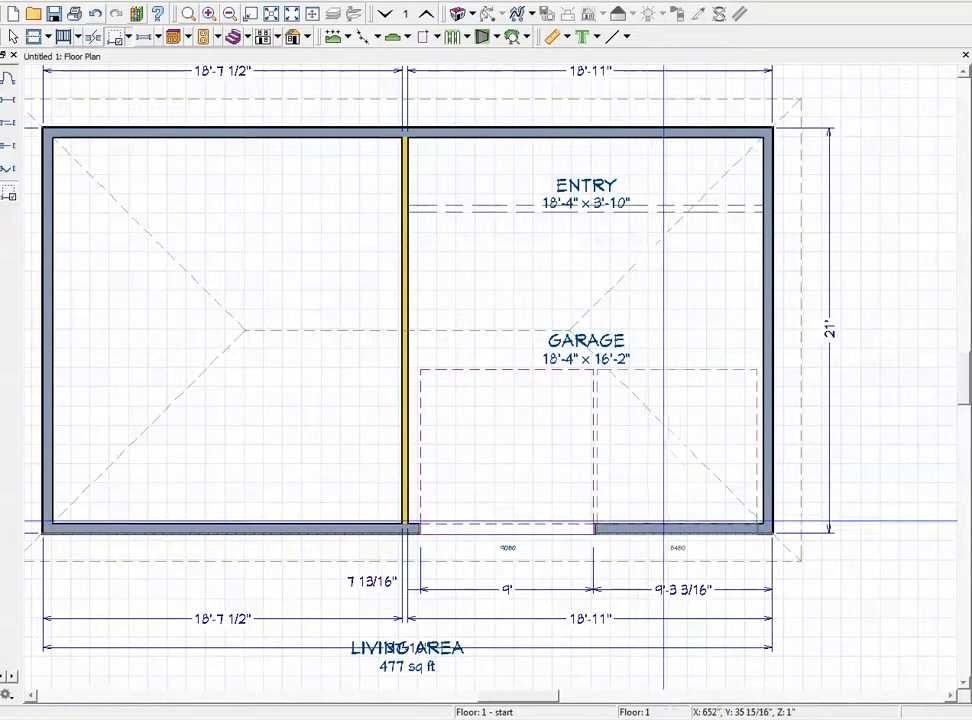
click(690, 530)
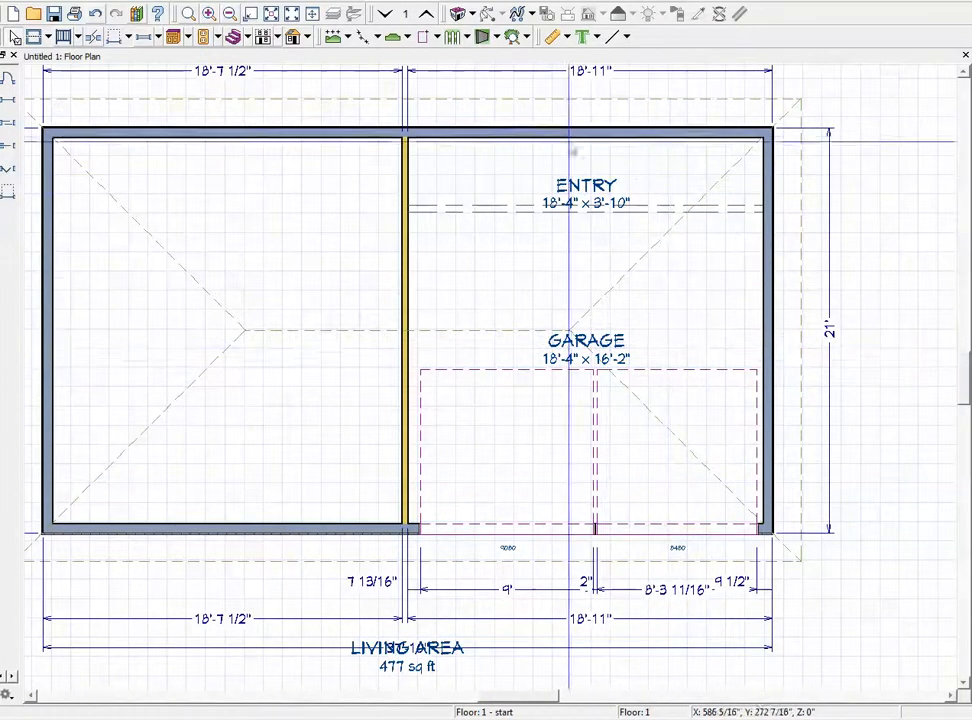
- View a wall elevation from inside the garage toward the dividing wall, and return to the floor plan
click(470, 14)
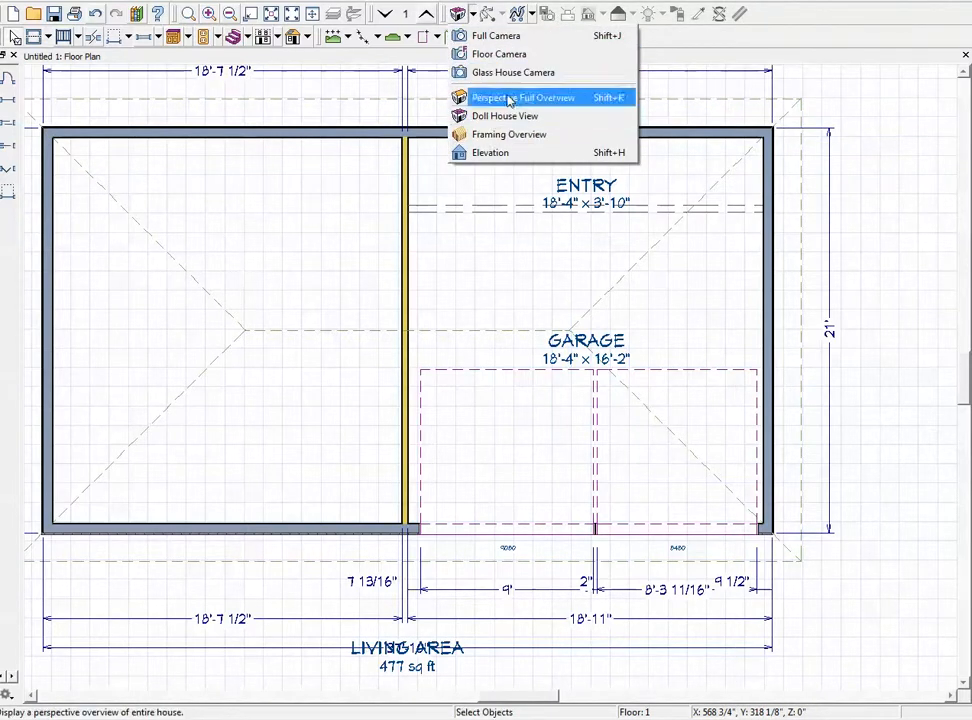
click(505, 153)
drag(570, 348, 347, 350)
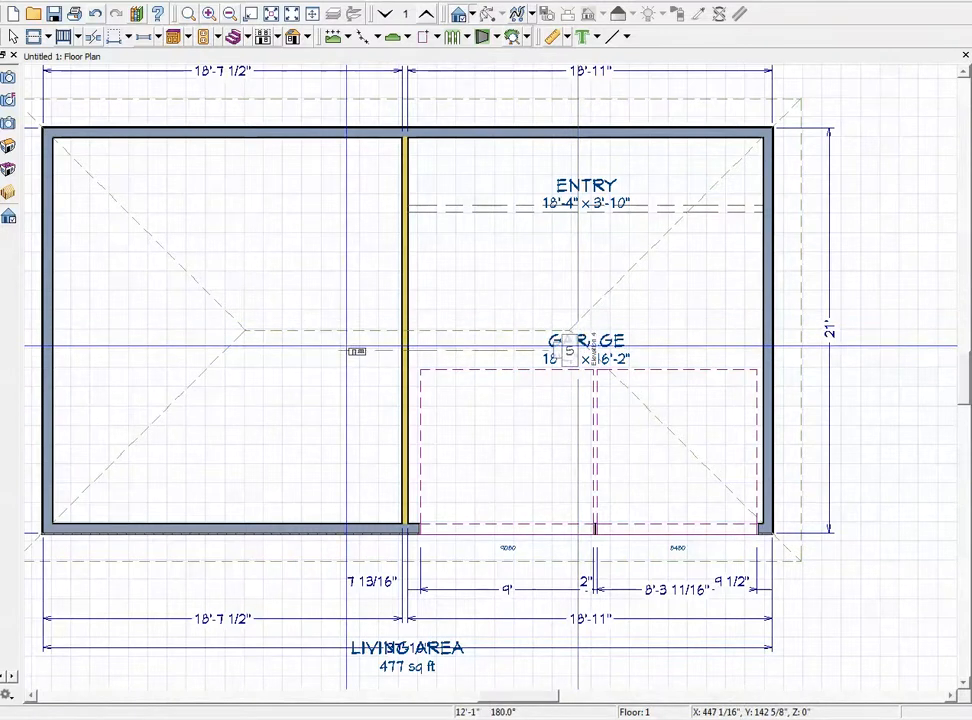
drag(357, 351, 352, 350)
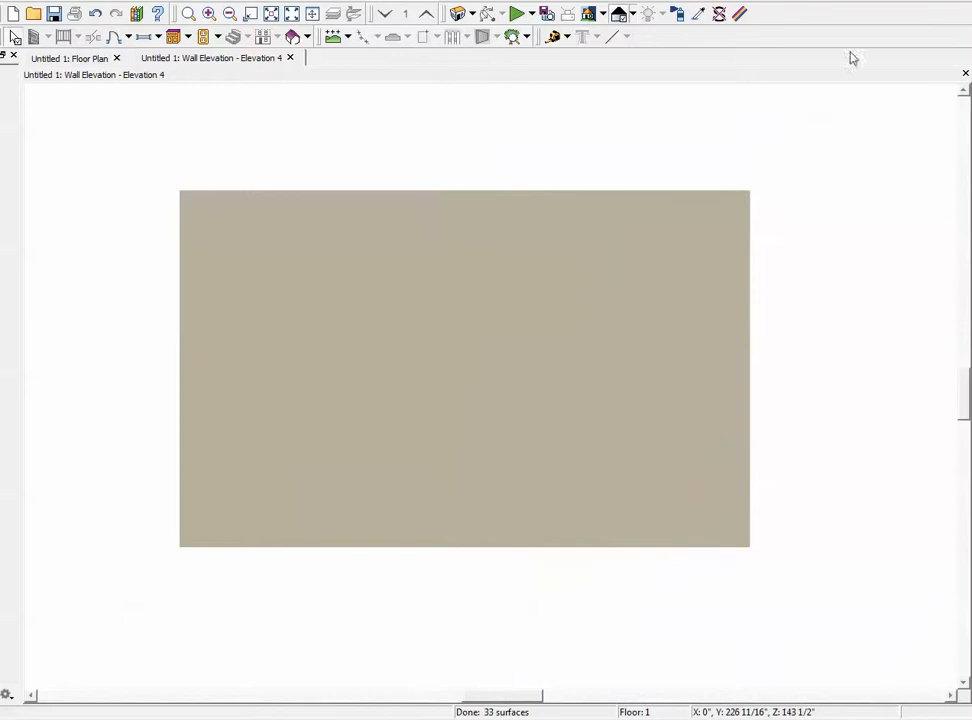
click(965, 75)
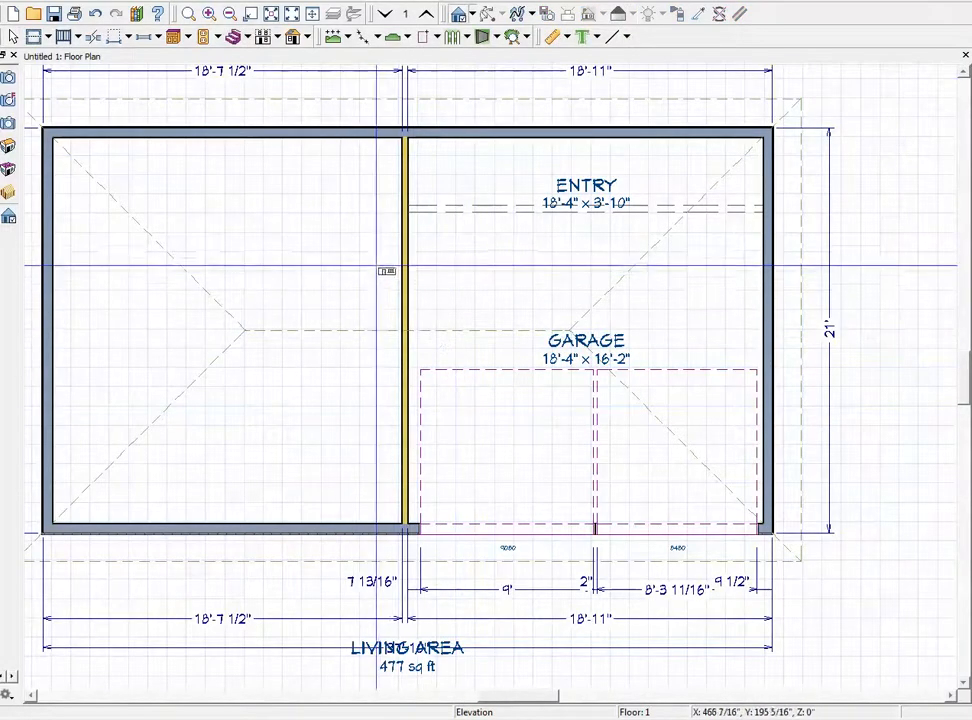
key(Escape)
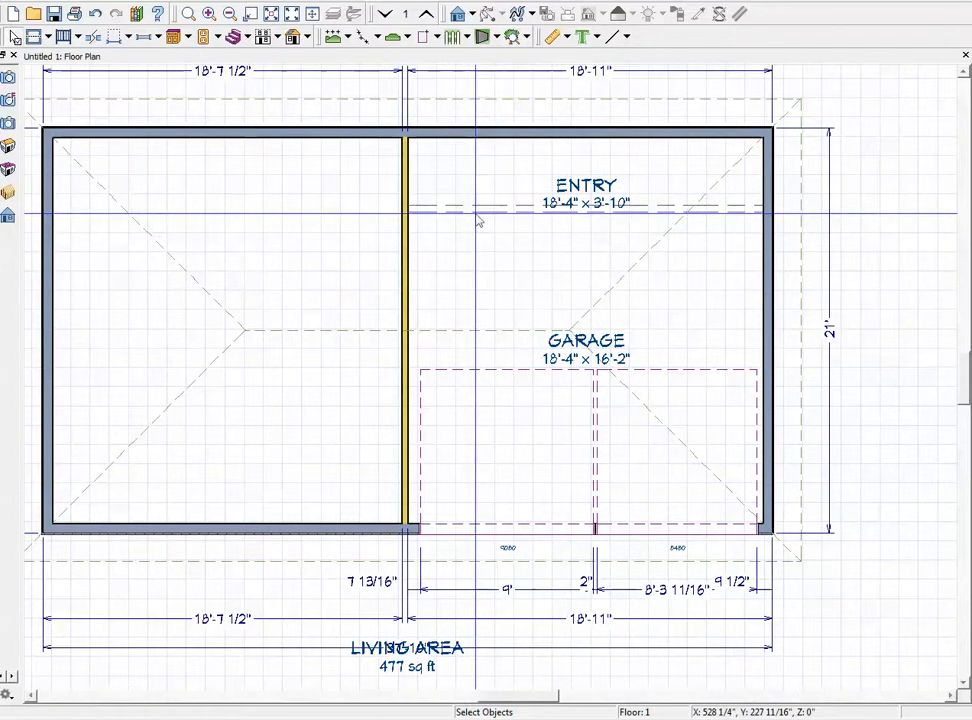
- Delete the room divider between the entry and garage, and place a soffit about 33" wide spanning the garage's north wall
click(477, 216)
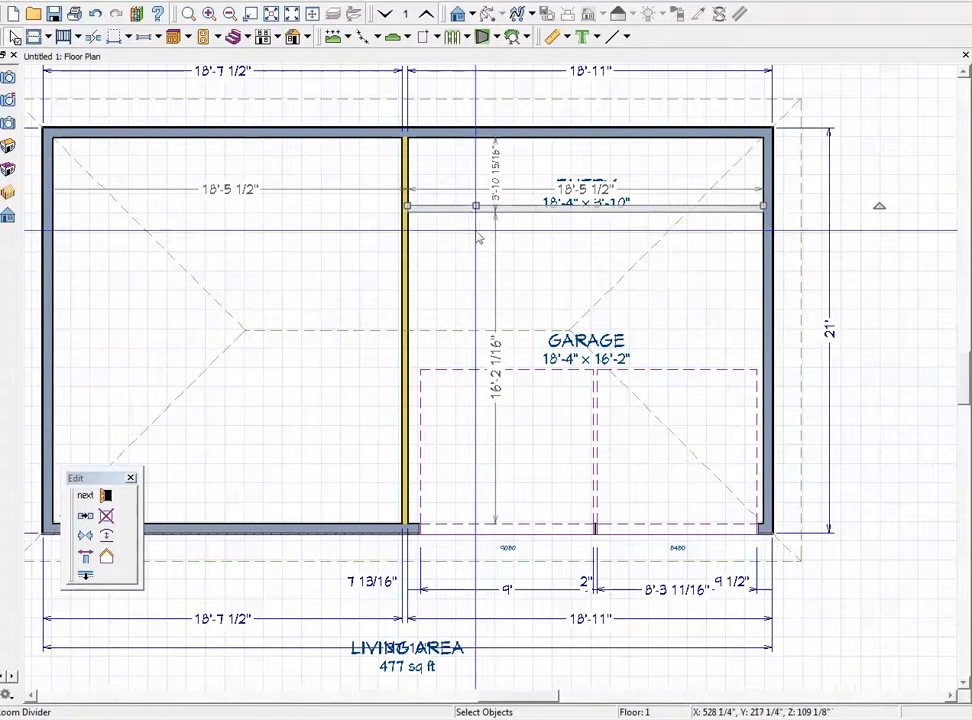
key(Delete)
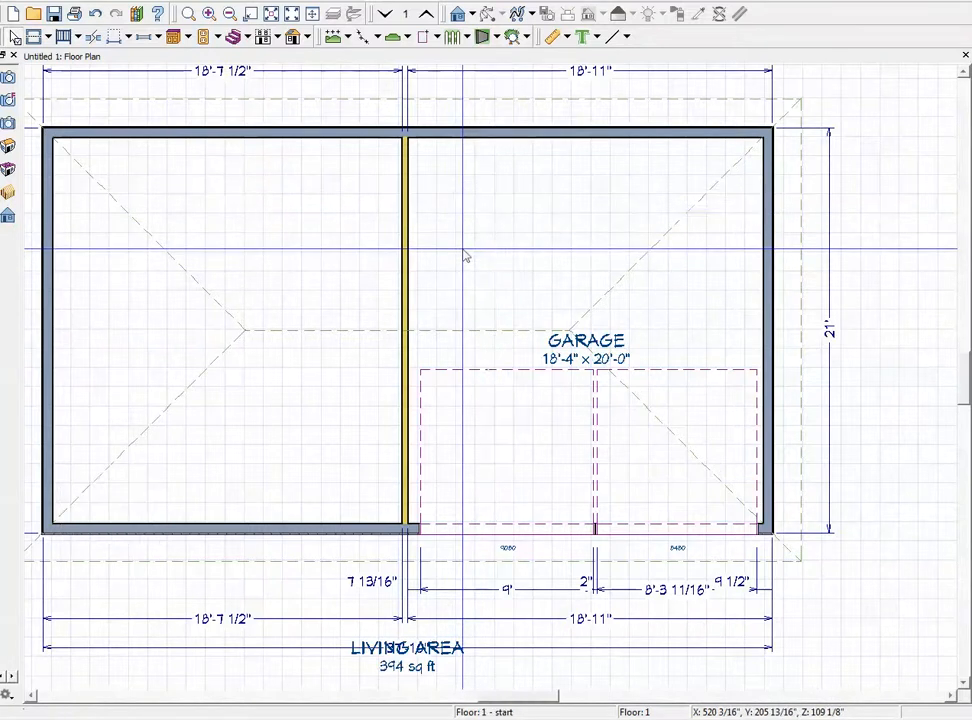
click(189, 38)
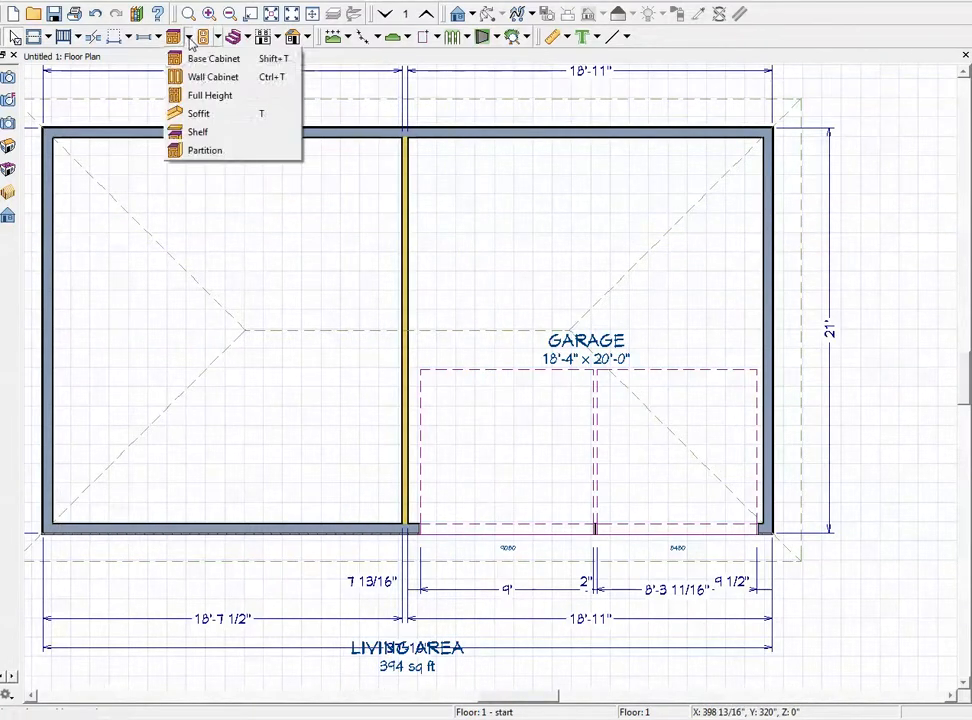
click(209, 115)
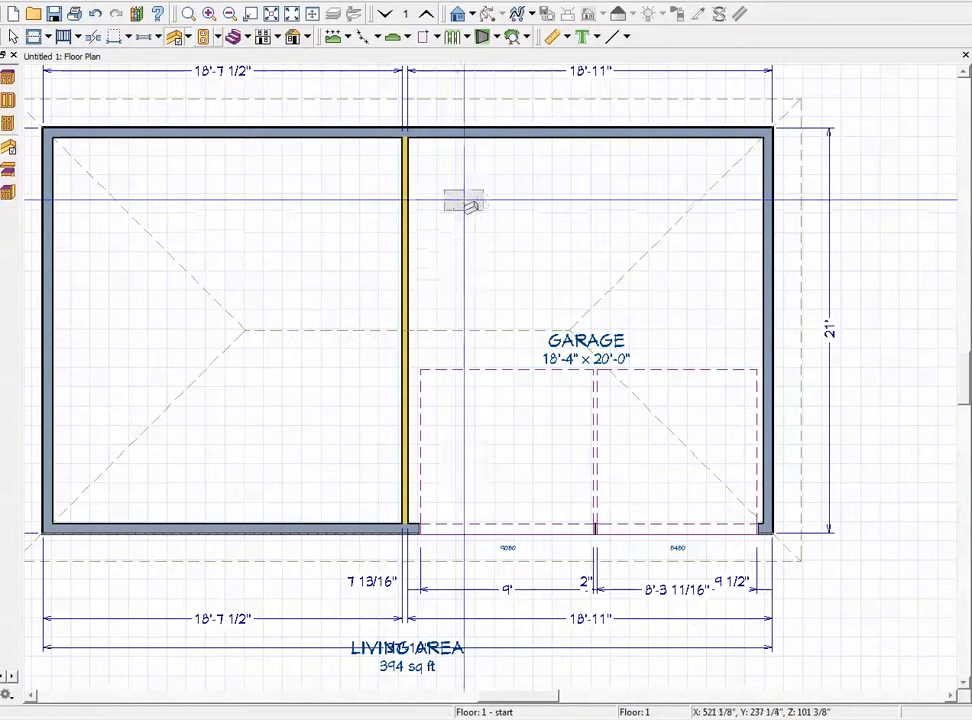
click(430, 155)
drag(428, 193, 763, 155)
drag(592, 178, 588, 189)
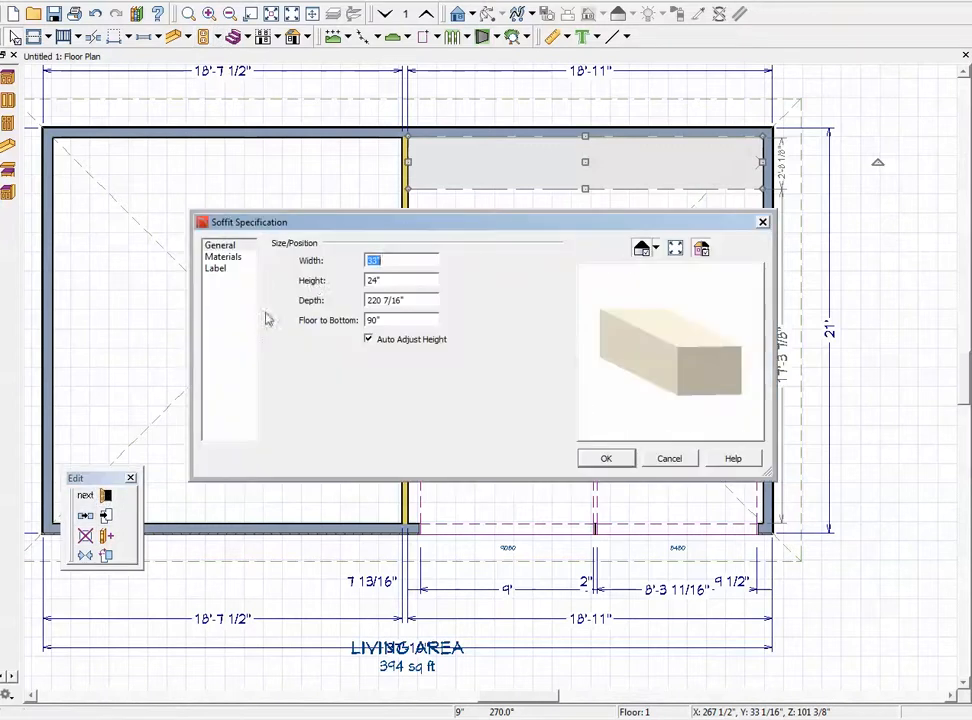
- Set the soffit's height to 6" and its floor-to-bottom distance to 0" in its specification
double_click(376, 322)
double_click(390, 281)
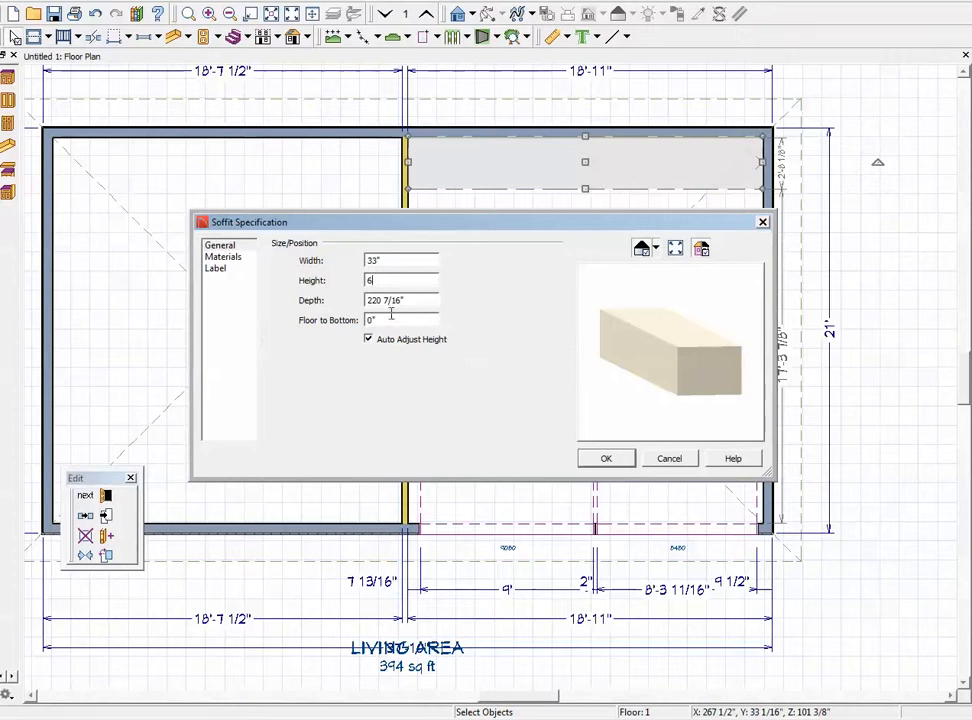
text(6)
click(603, 459)
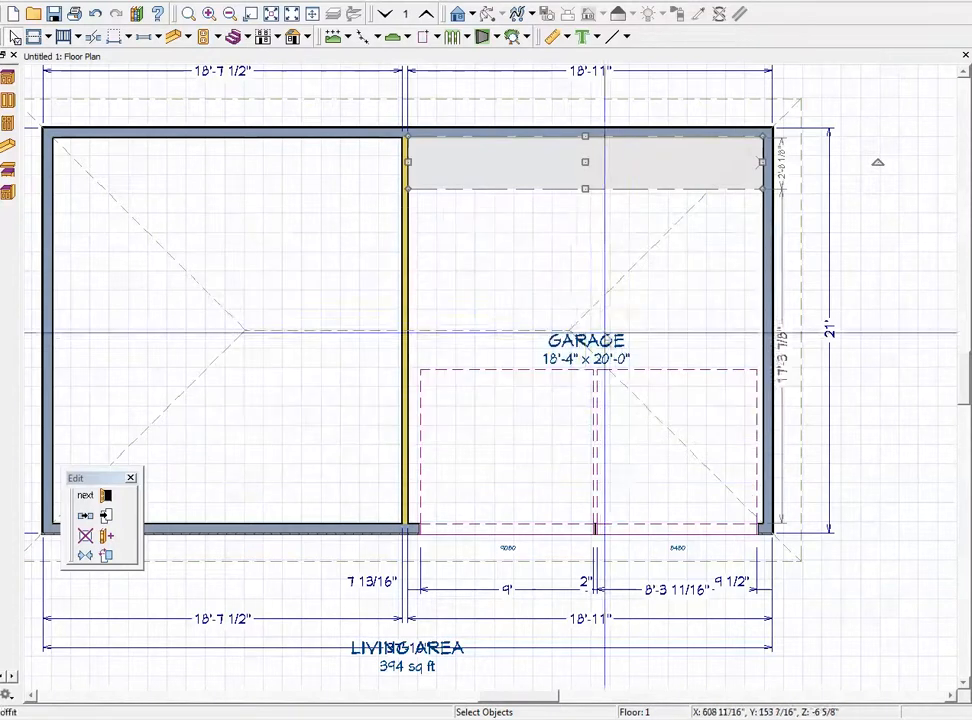
- Create a full camera view from the garage's southeast corner toward the soffit along the north wall
click(472, 17)
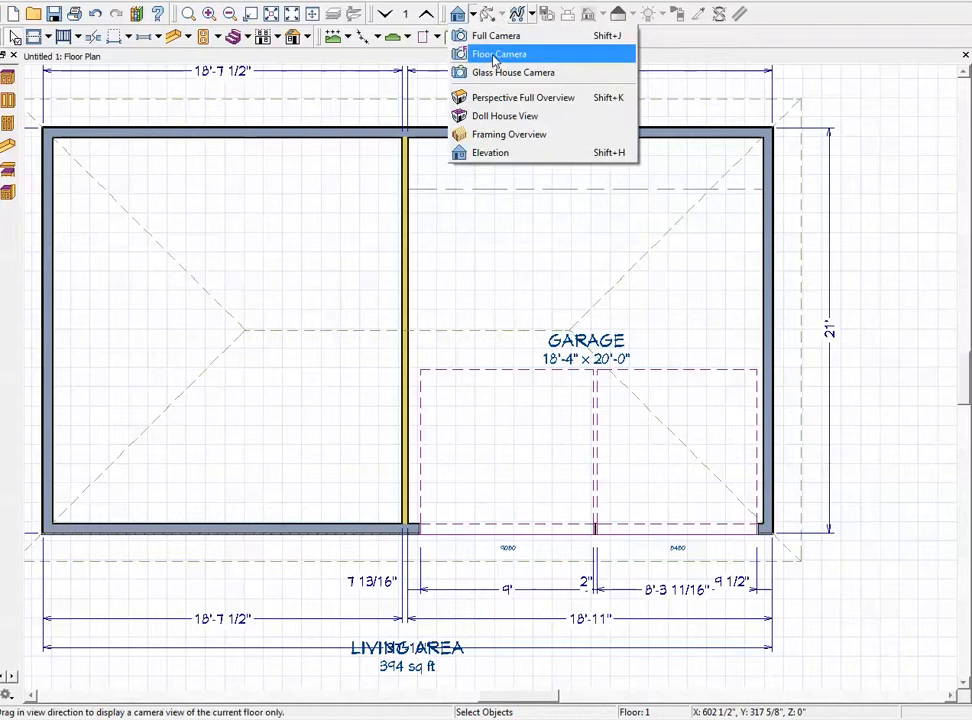
click(494, 36)
drag(722, 497, 586, 249)
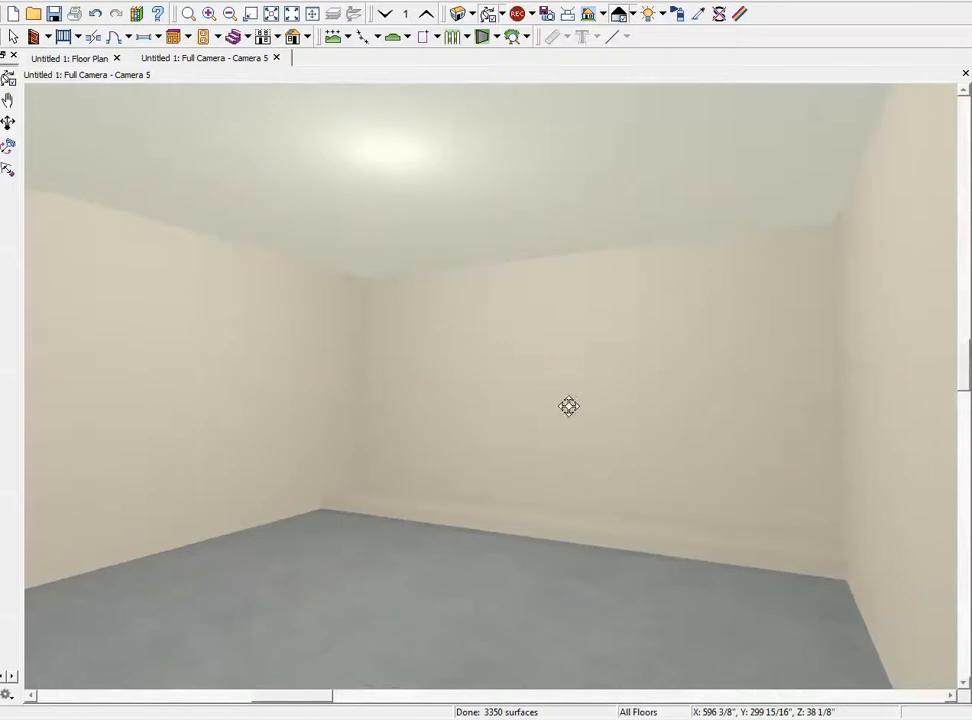
key(space)
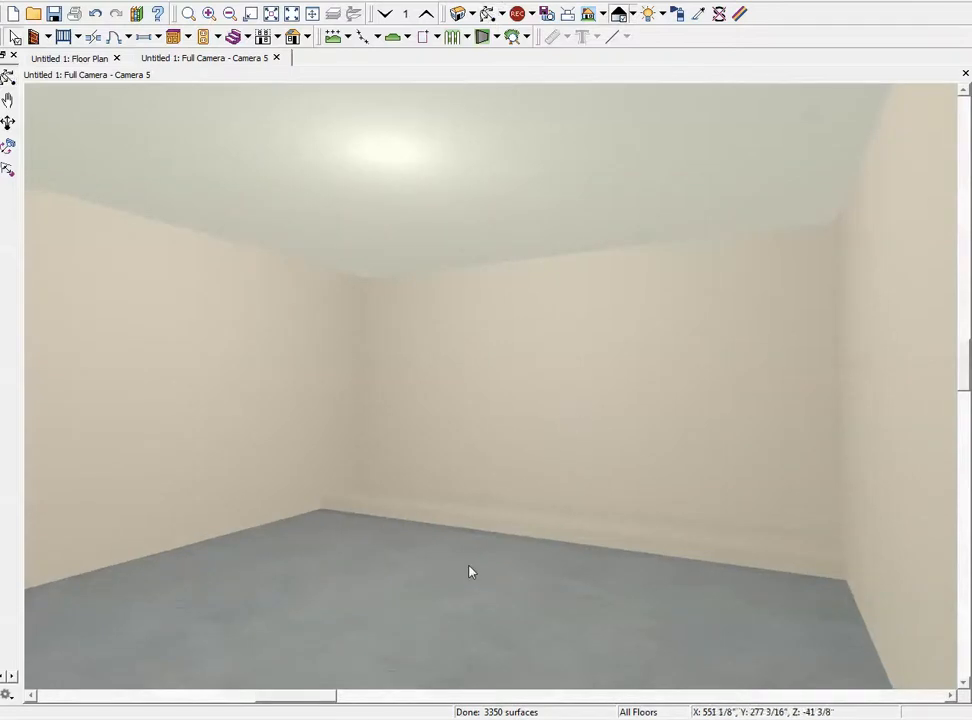
scroll(475, 553, up, 2)
scroll(475, 553, up, 1)
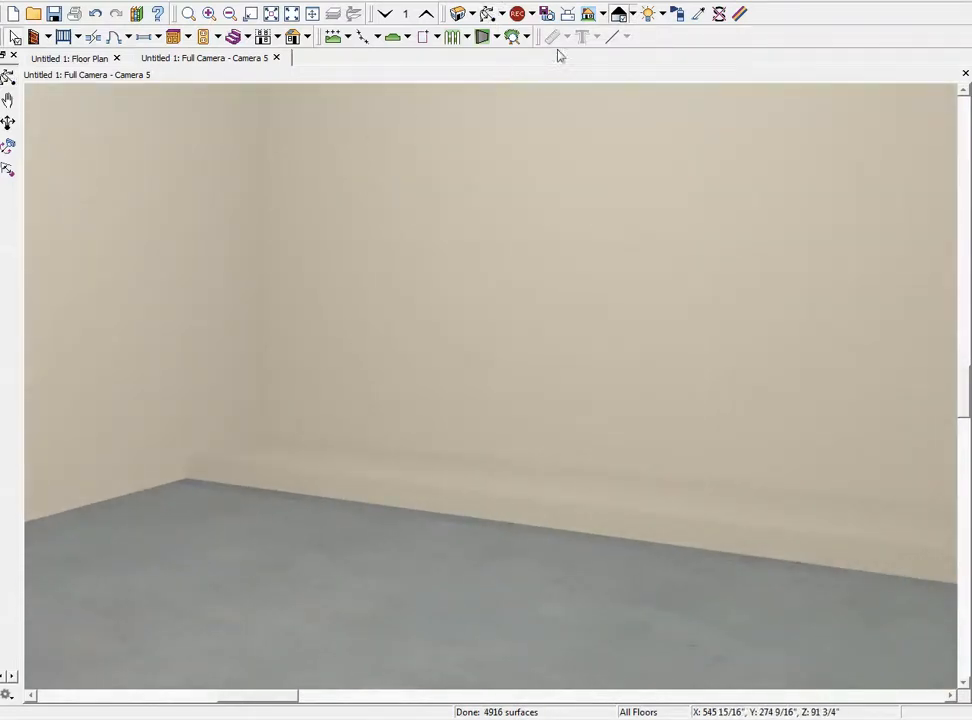
- Copy the garage floor's concrete material onto the soffit along the north wall
click(694, 16)
click(430, 518)
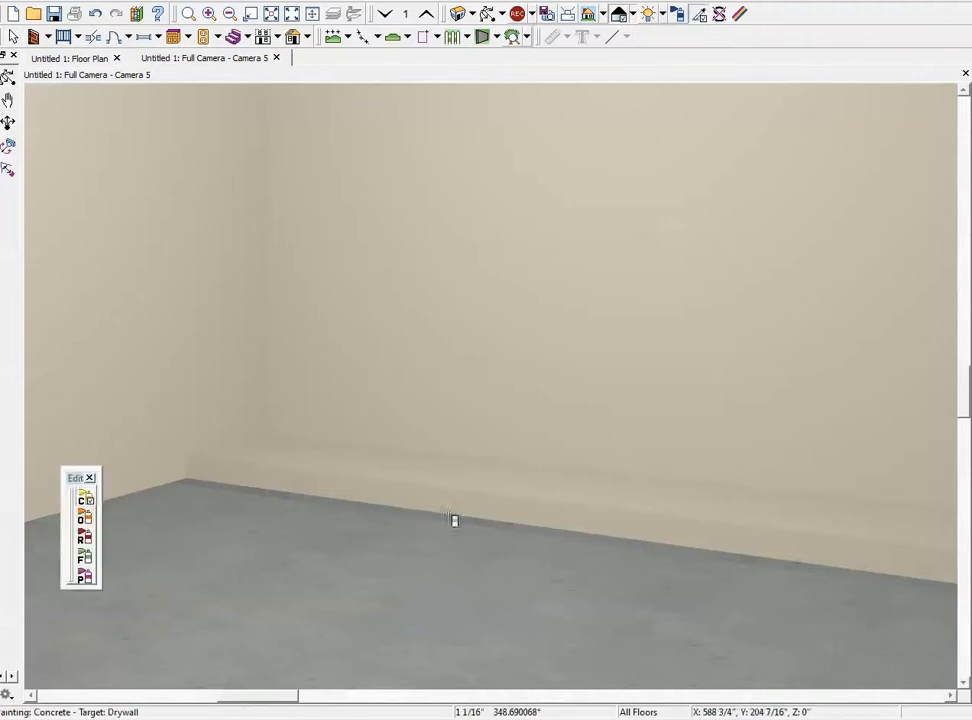
click(458, 514)
scroll(447, 508, down, 3)
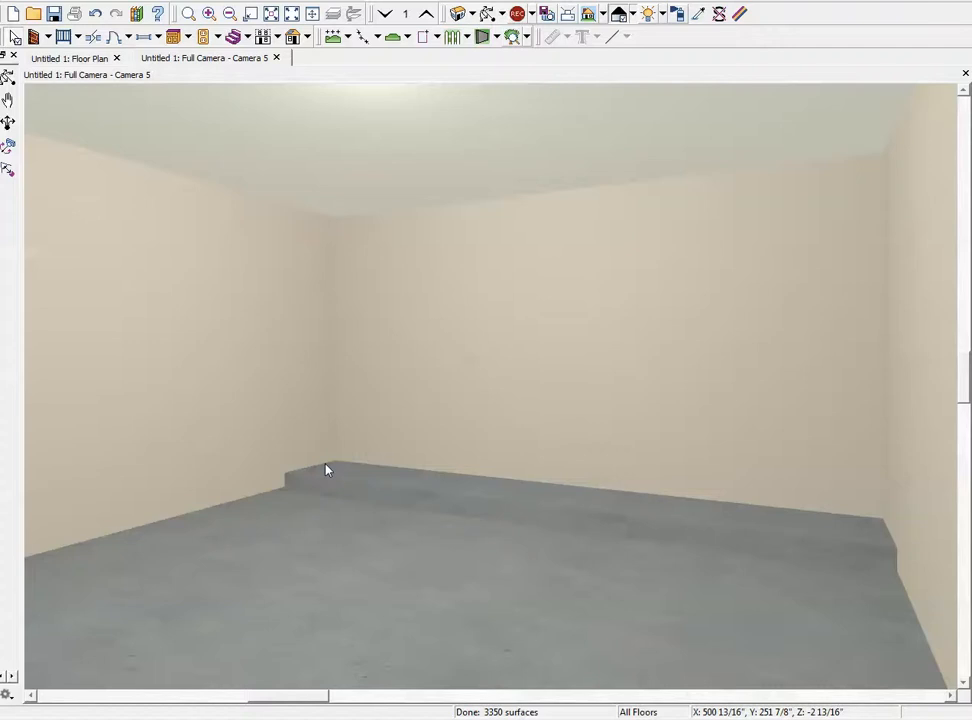
- Inspect the raised concrete platform from nearer and farther away in the camera view, and close the view
scroll(325, 464, down, 3)
scroll(325, 475, up, 3)
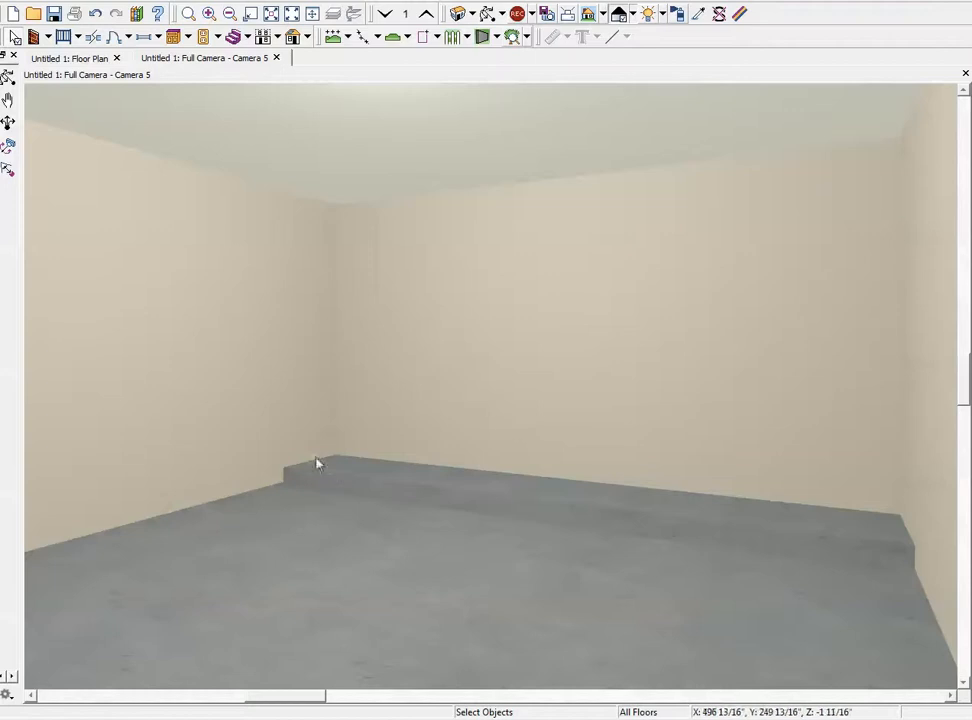
scroll(342, 484, down, 3)
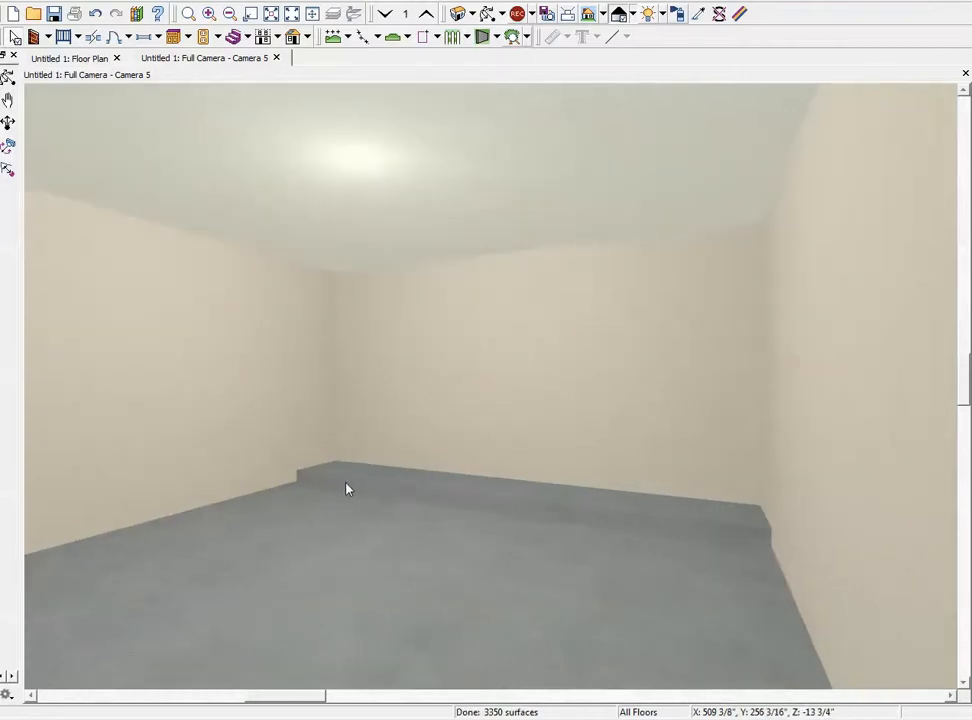
scroll(400, 447, up, 2)
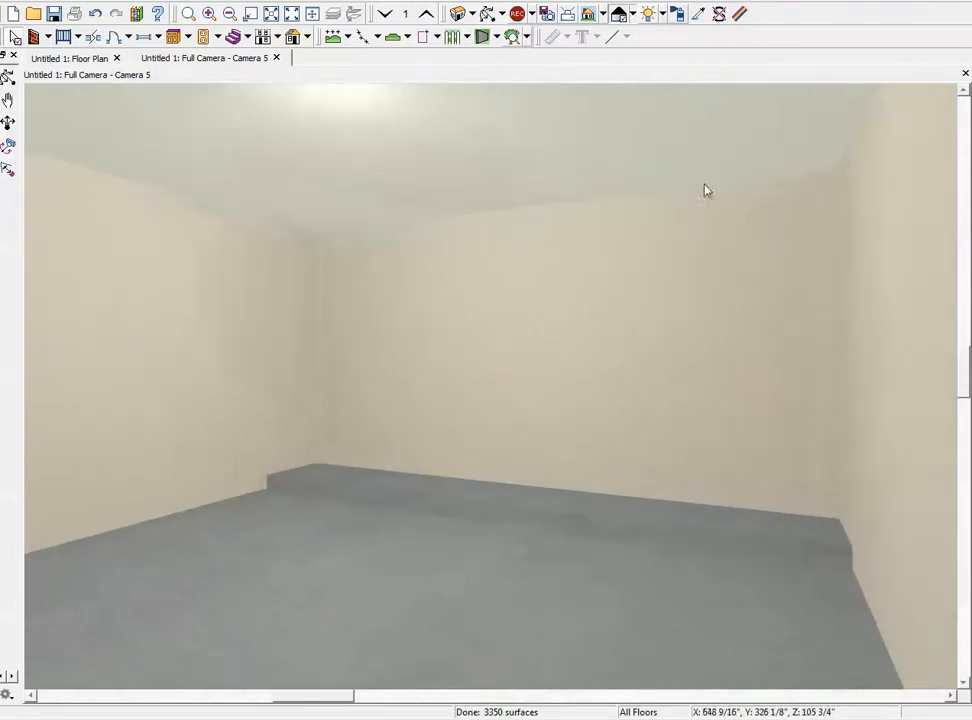
scroll(705, 190, up, 1)
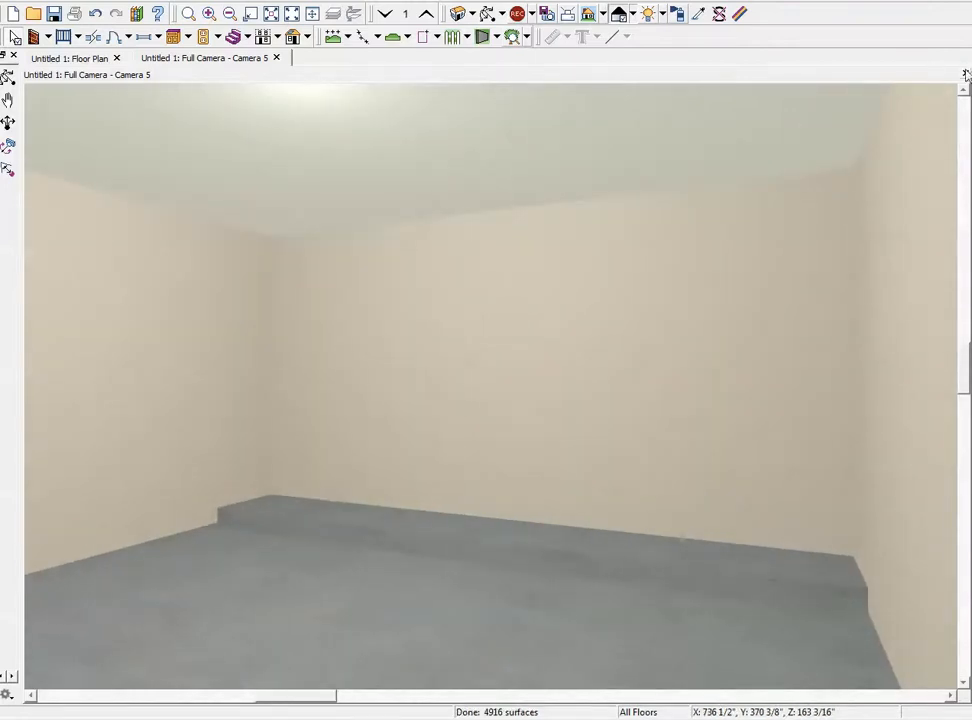
click(965, 74)
- Look over the whole floor plan and close it without saving the changes
scroll(674, 380, down, 3)
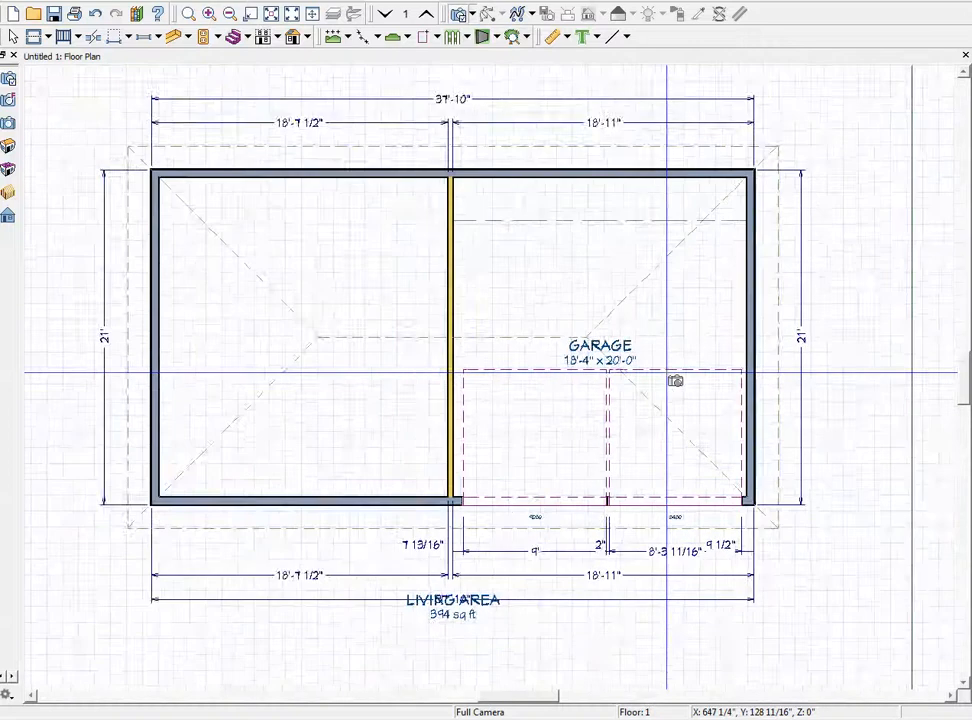
scroll(661, 372, down, 1)
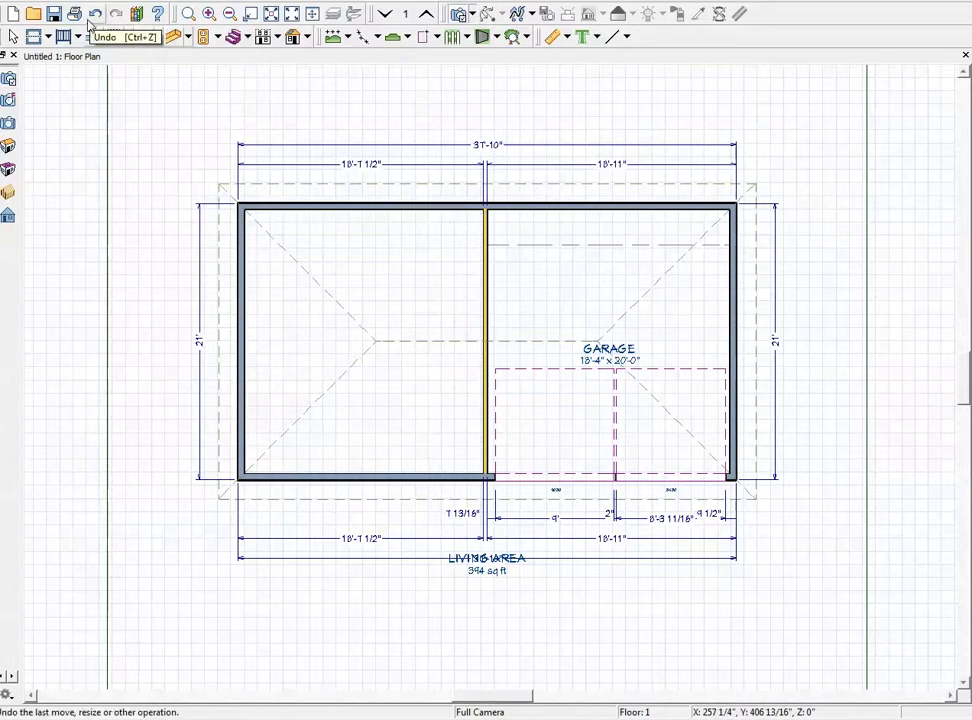
scroll(822, 131, up, 1)
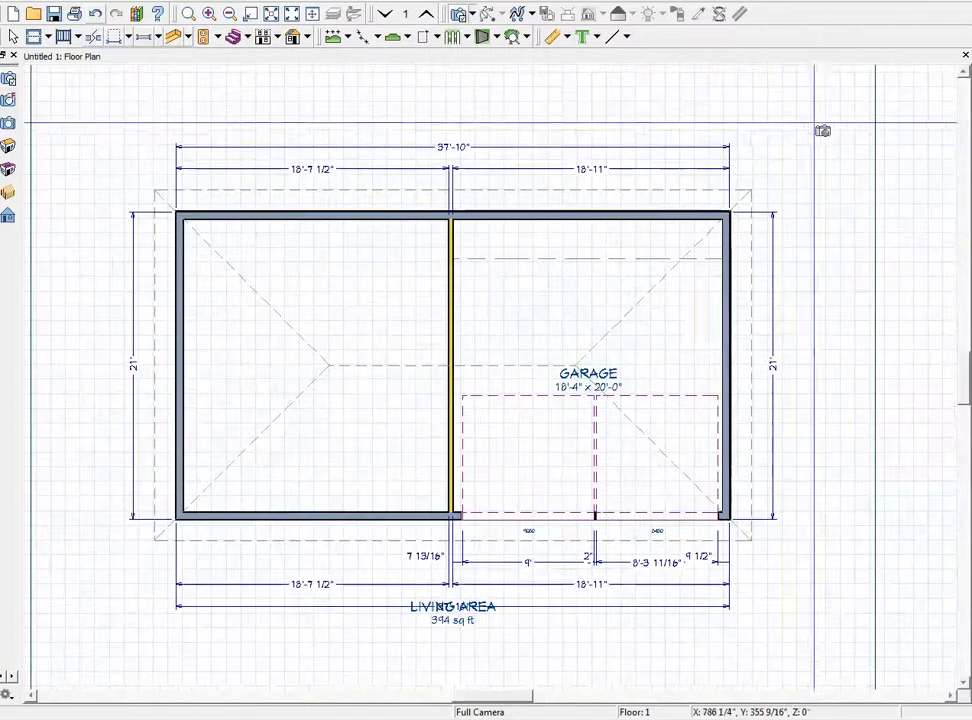
click(965, 55)
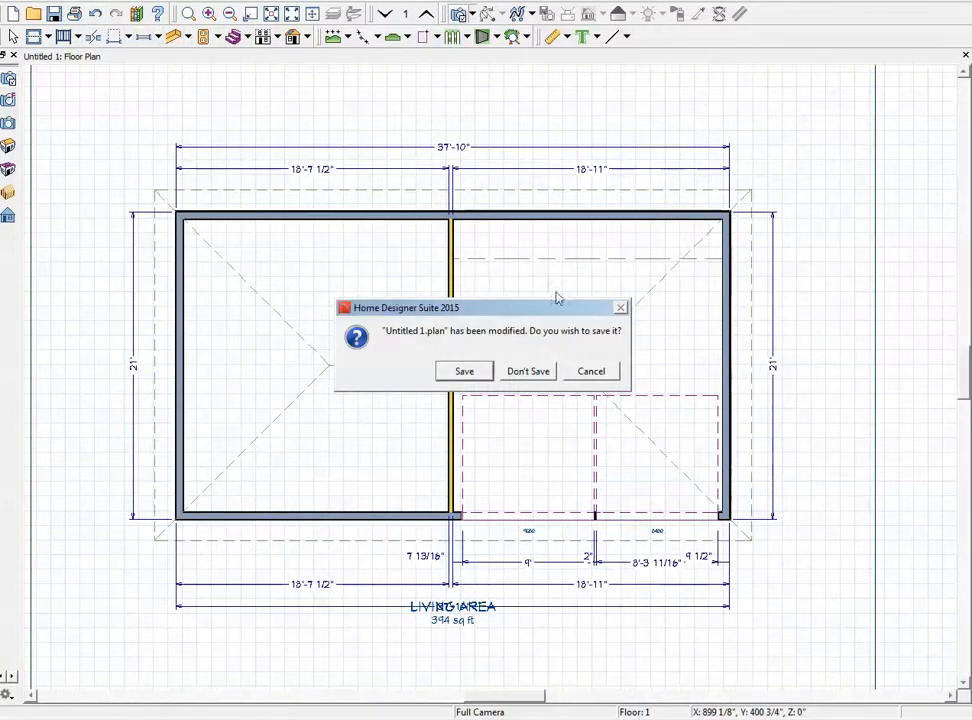
click(528, 371)
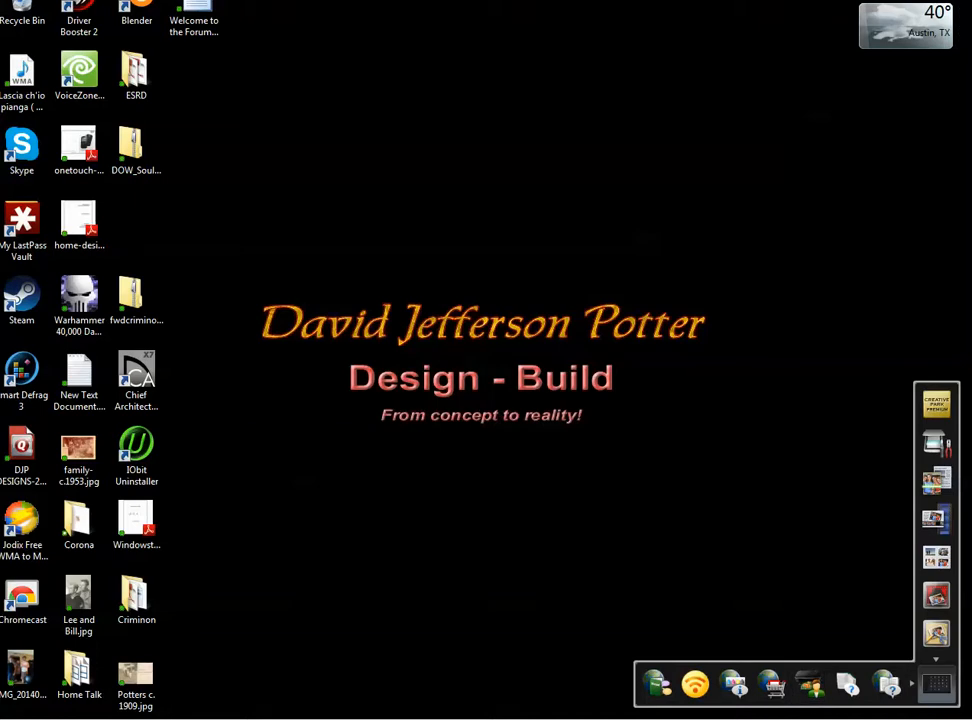
- Switch to Home Designer Professional, decline associating files with it, and create a new Default Style plan in U.S. units
click(832, 718)
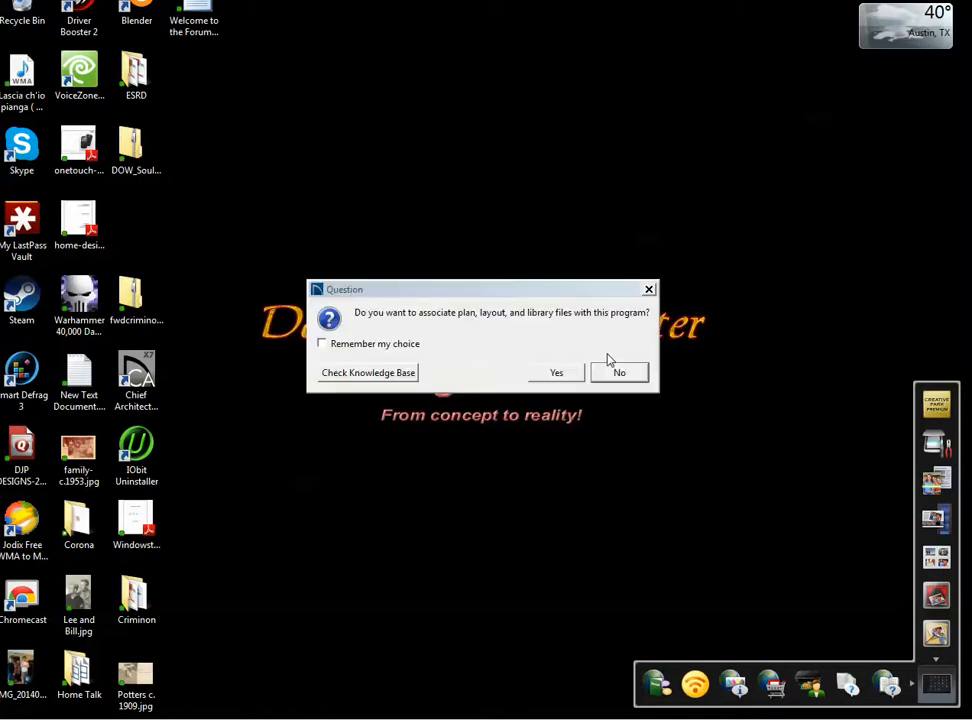
click(620, 373)
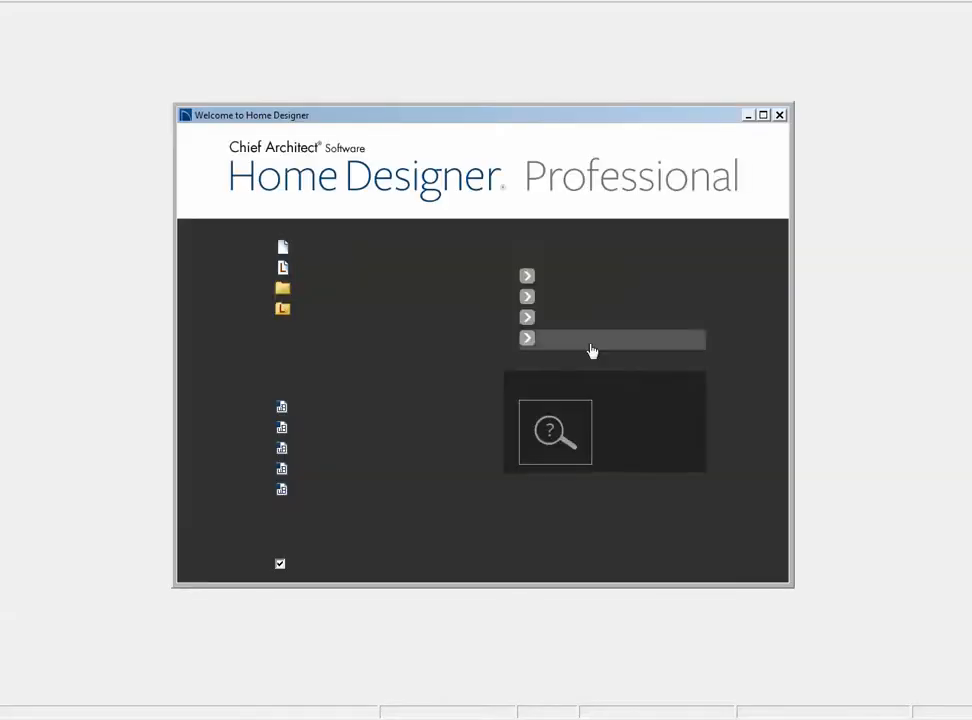
click(337, 247)
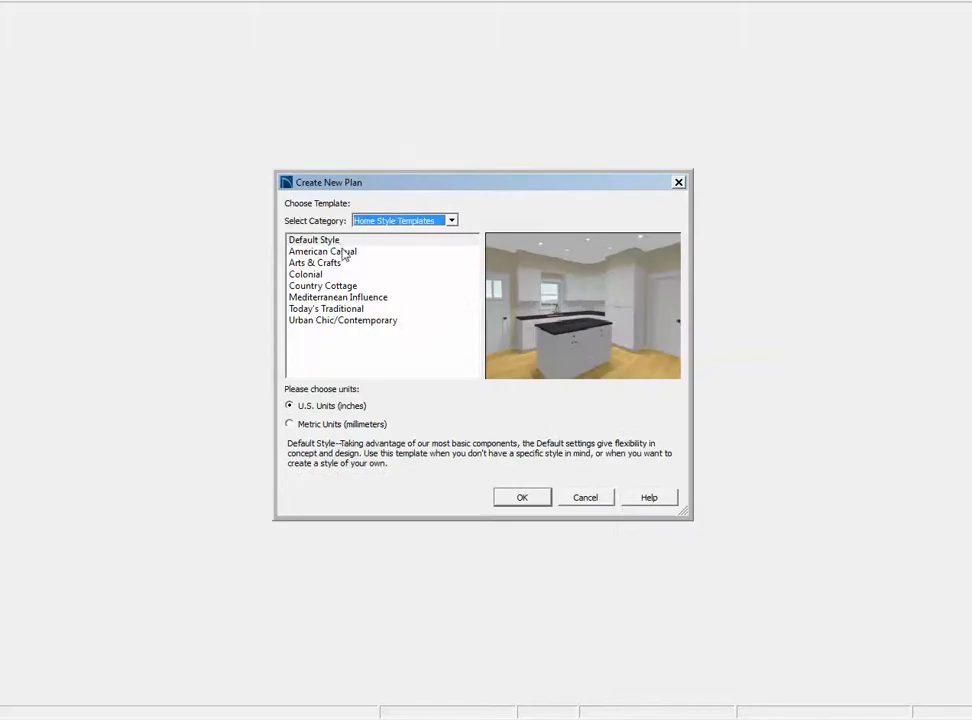
click(534, 499)
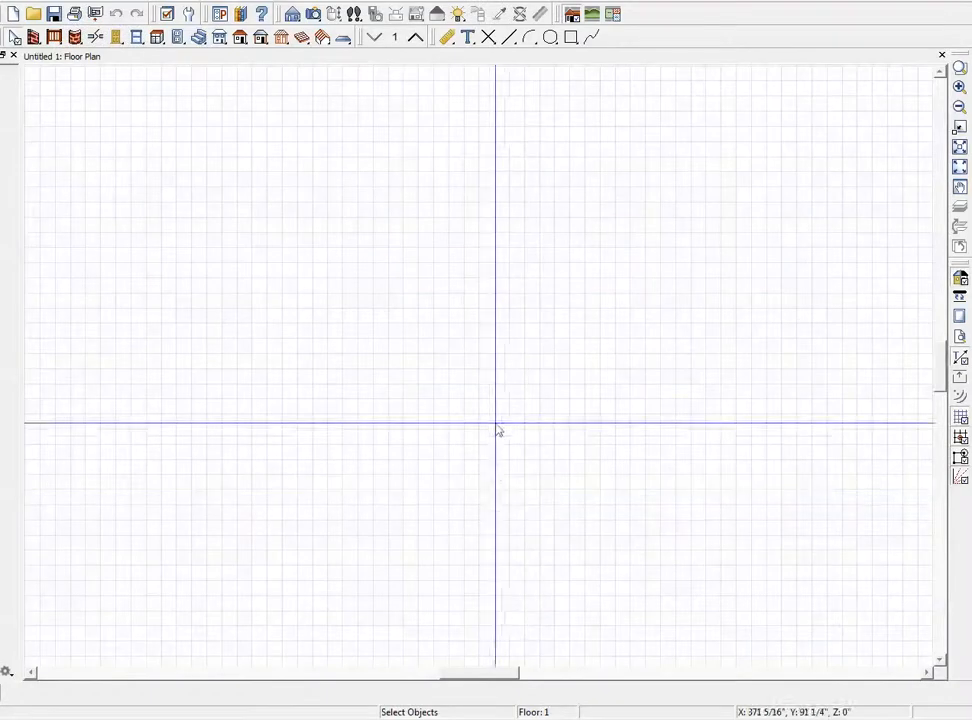
- Draw a rectangle of exterior walls about 44'-11" by 20'-1" and divide it with a wall about 22'-2" from the west side
click(33, 37)
mouse_move(174, 521)
mouse_down()
mouse_move(150, 334)
mouse_move(158, 228)
mouse_move(848, 224)
mouse_up()
drag(848, 224, 845, 538)
drag(845, 538, 172, 535)
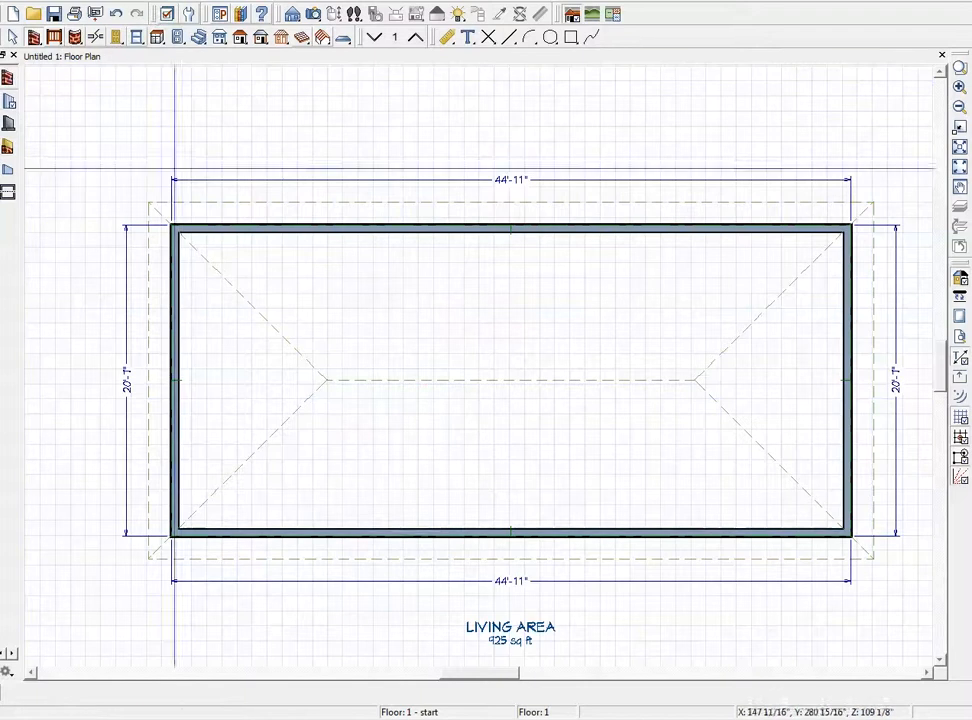
drag(512, 222, 523, 533)
- Set the east room's type to Garage and split it with a room divider about 3'-2" from its north wall
right_click(651, 410)
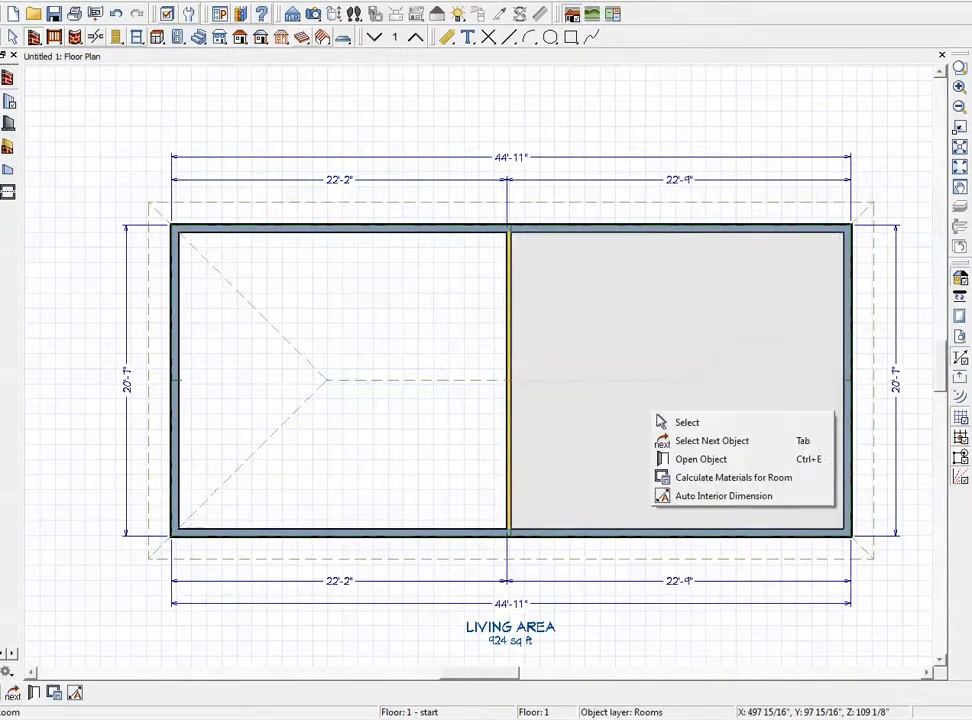
click(697, 461)
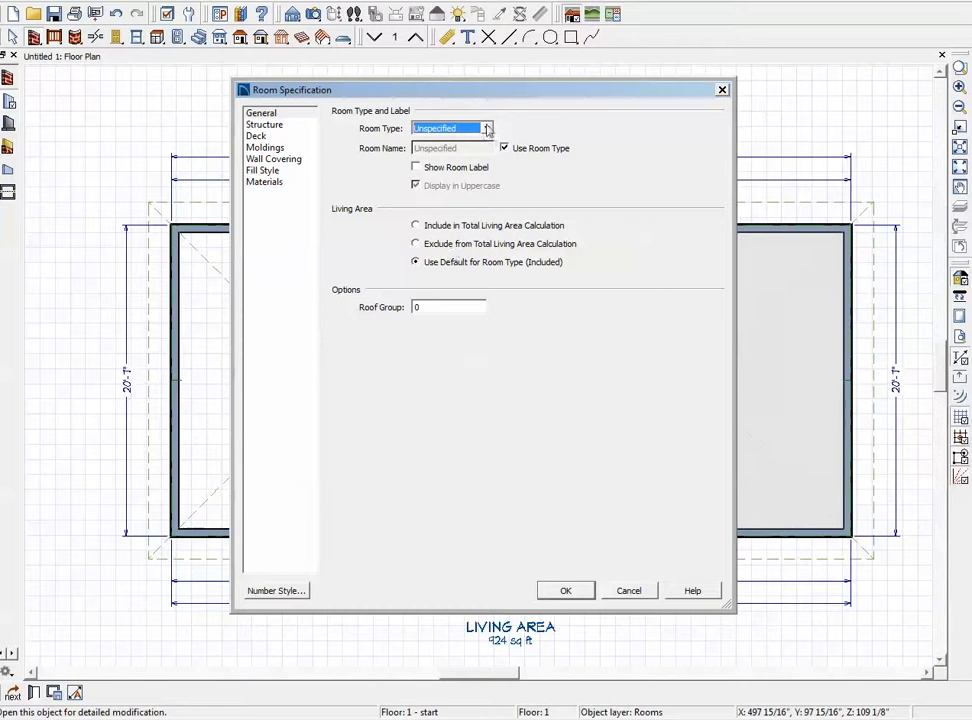
click(487, 129)
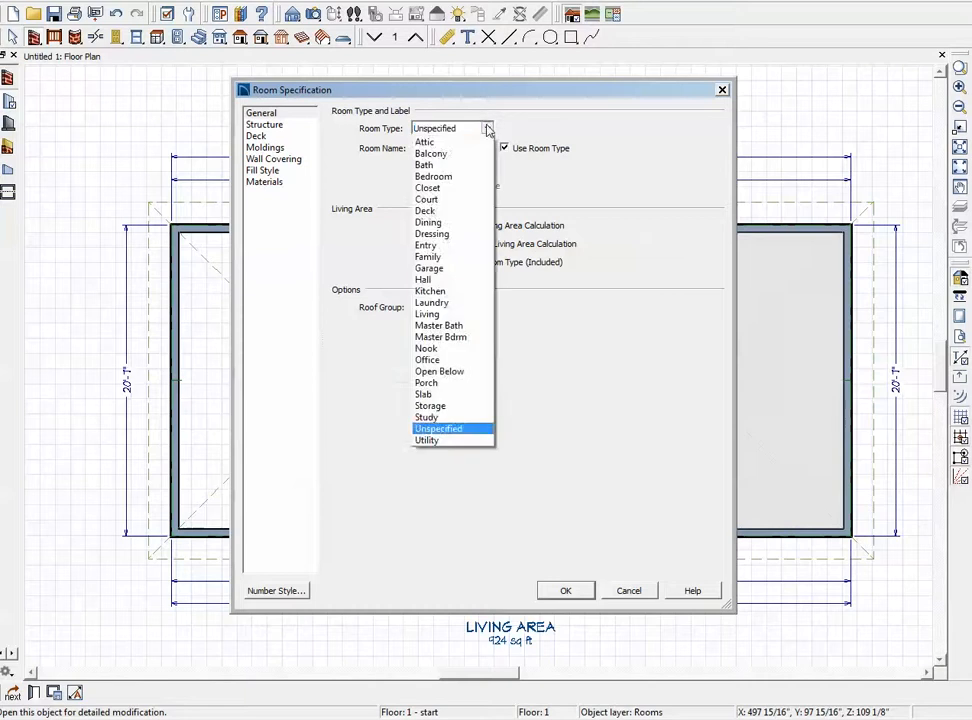
click(467, 269)
click(565, 591)
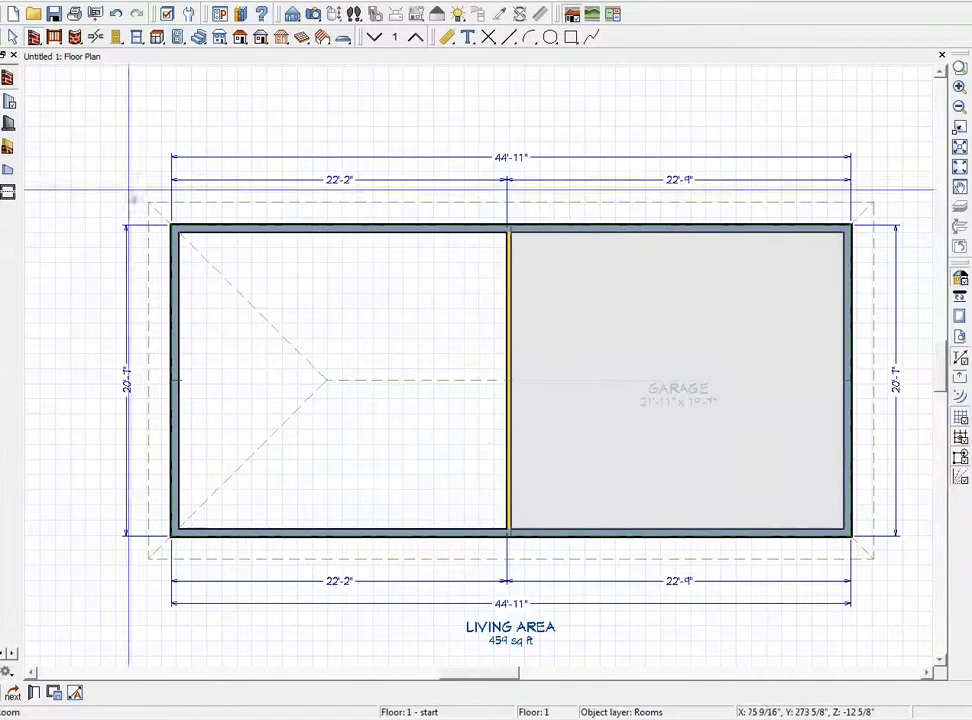
click(7, 193)
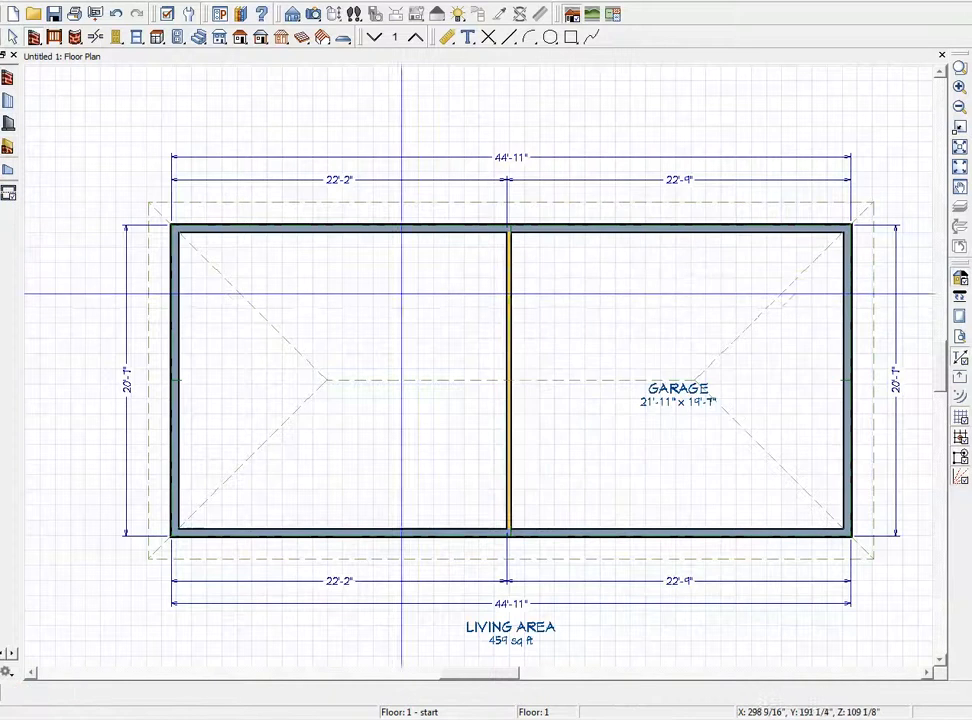
drag(503, 284, 846, 281)
- Examine the structure settings of the narrow north garage room and of the larger south garage room
double_click(621, 265)
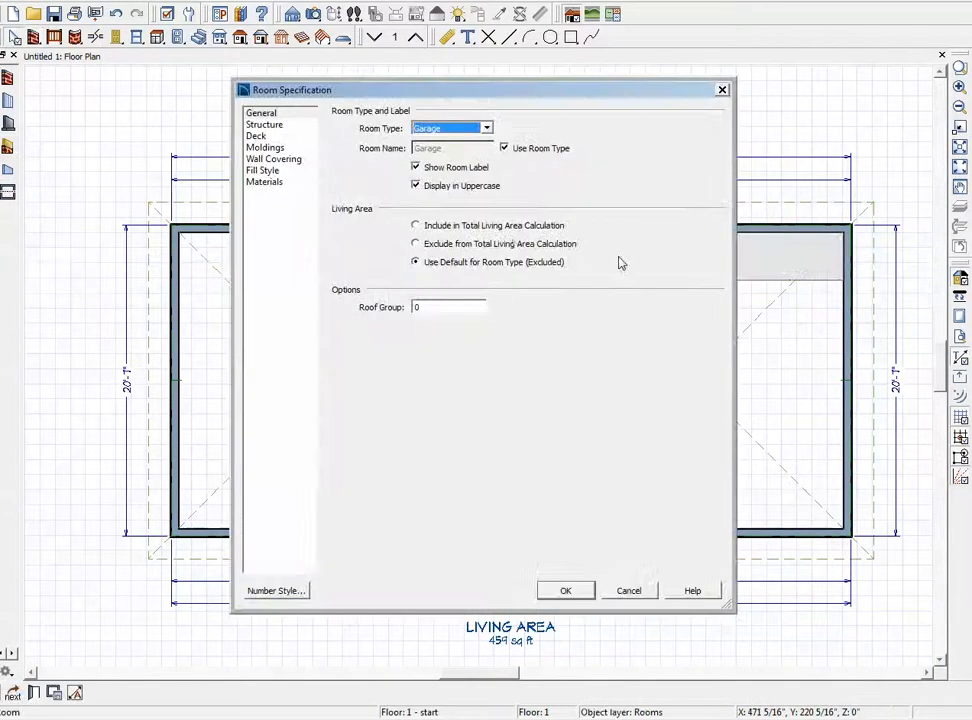
click(256, 126)
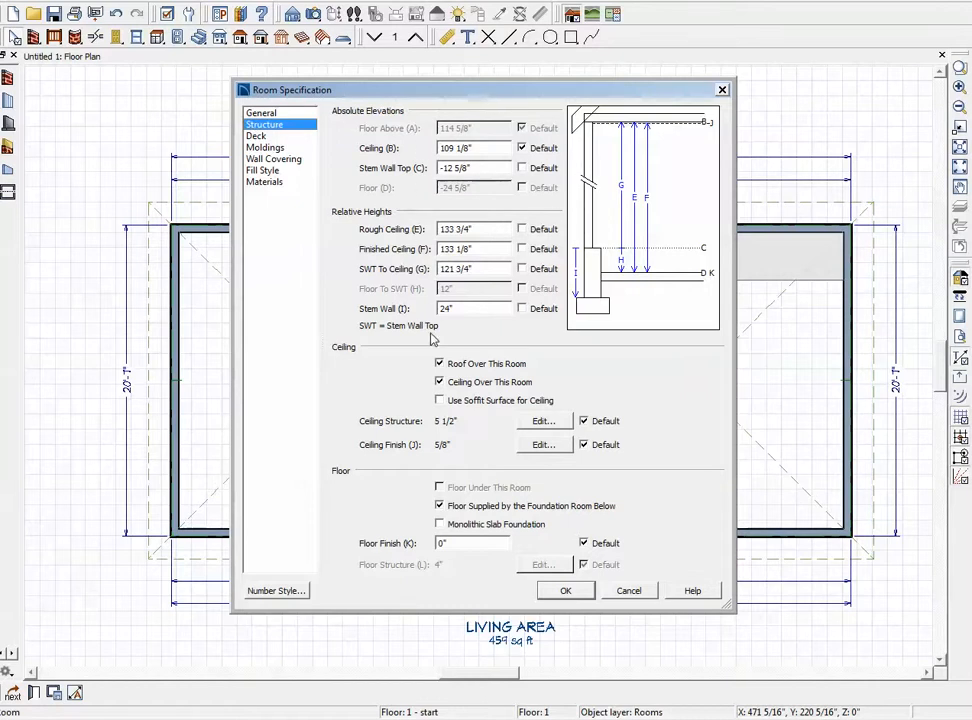
click(622, 591)
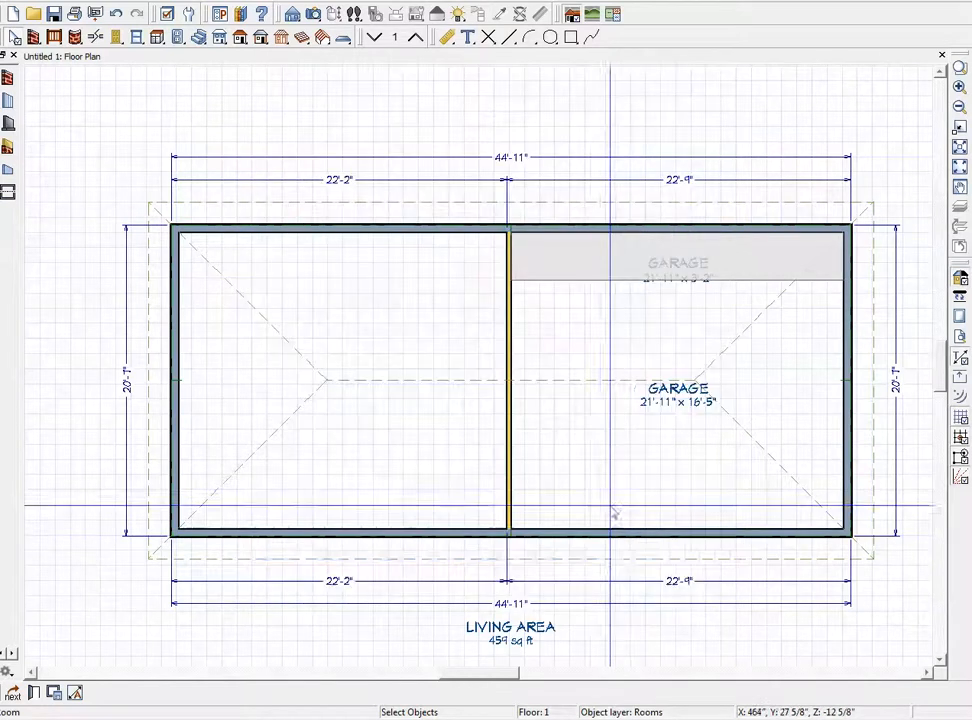
double_click(625, 460)
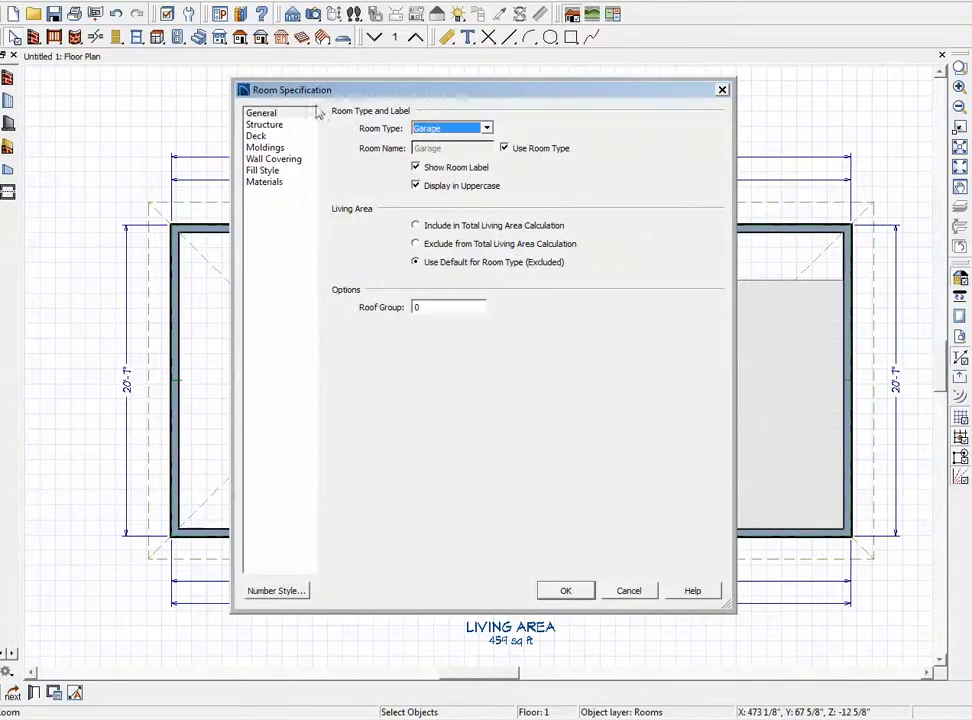
click(265, 124)
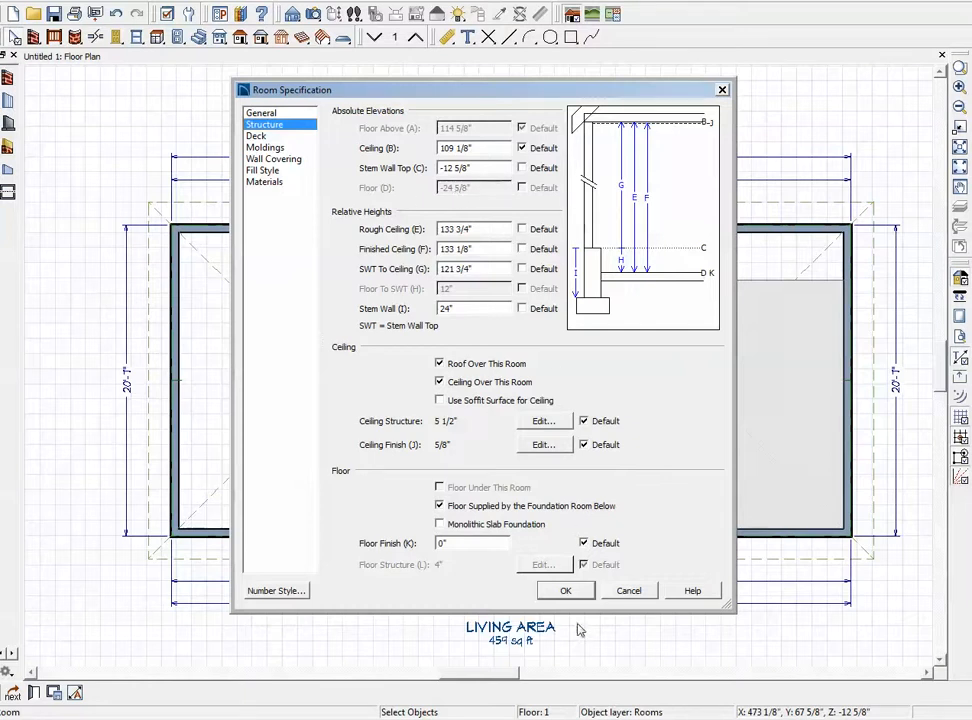
click(566, 590)
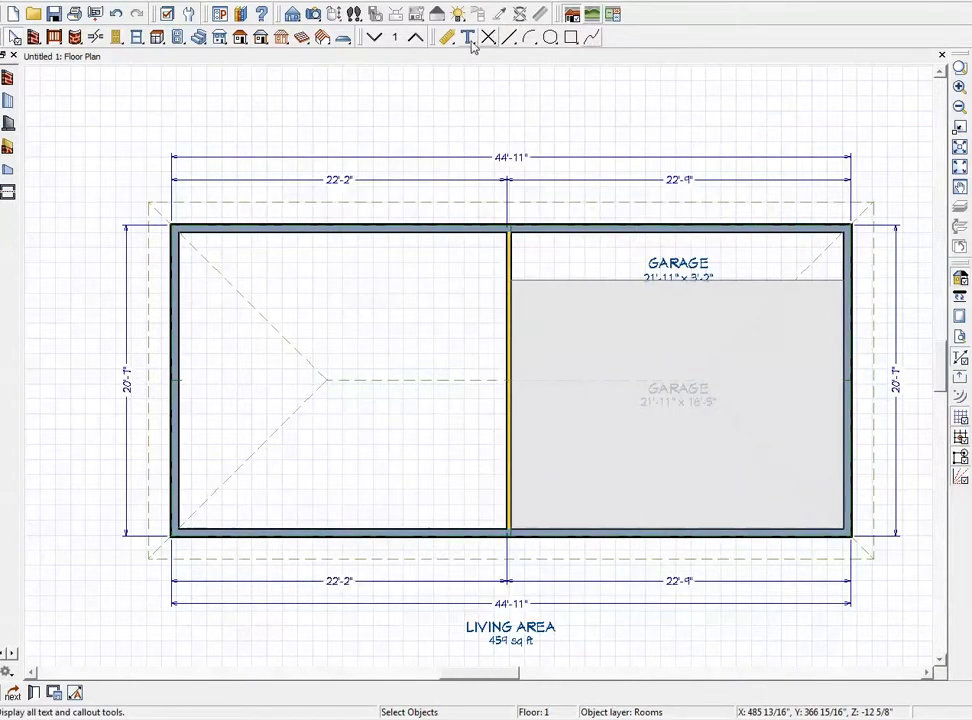
- Examine the garage floor and foundation in a cross section looking west and another looking north, closing each view
click(469, 40)
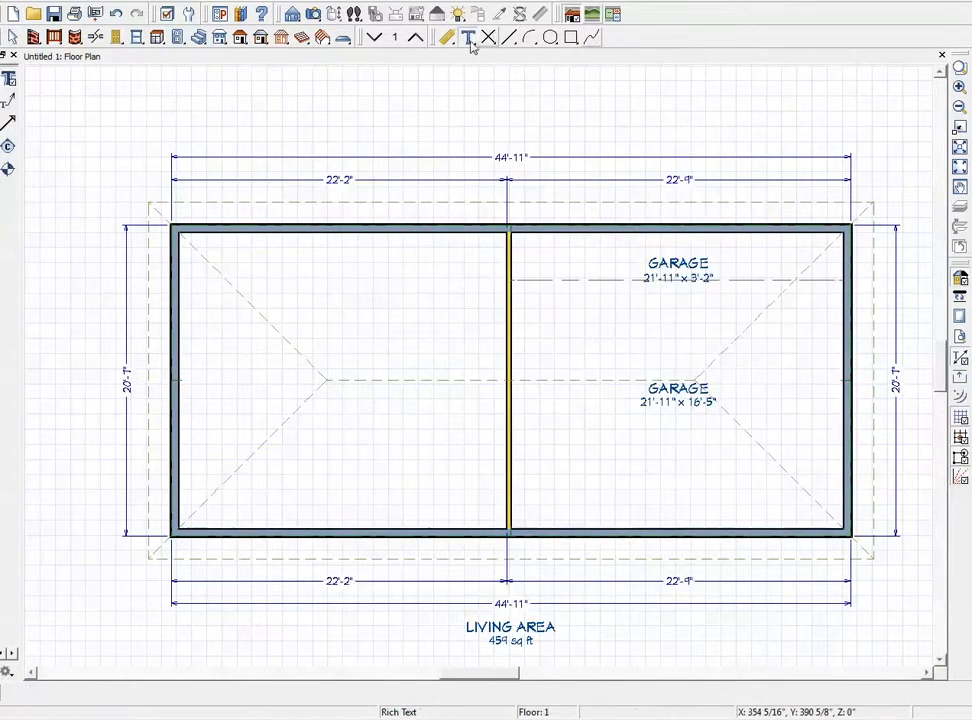
click(294, 15)
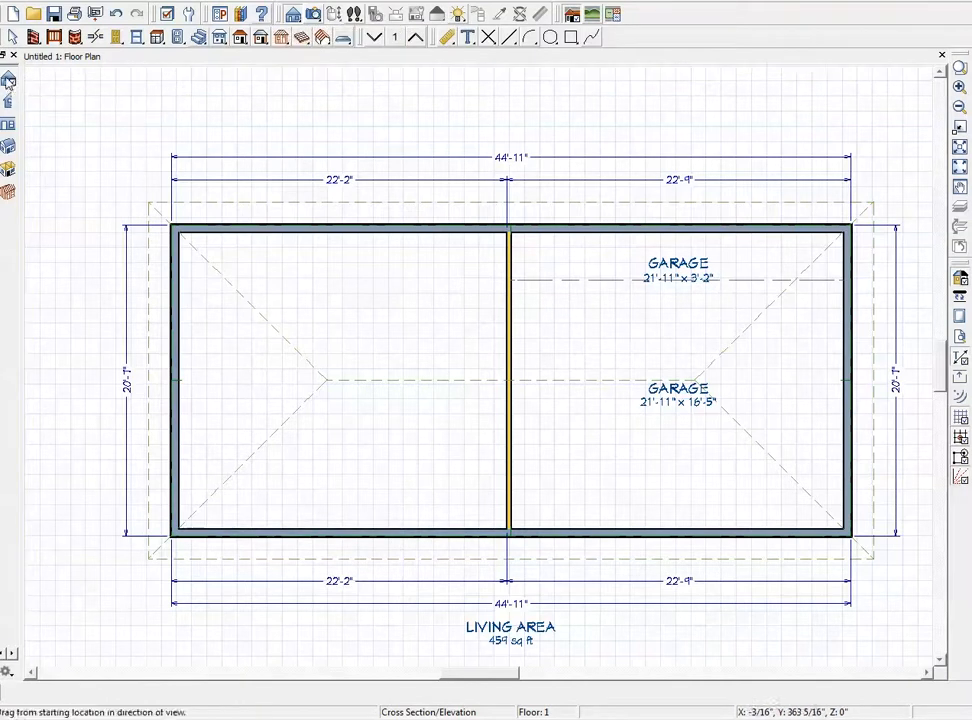
drag(762, 372, 567, 373)
scroll(567, 374, down, 2)
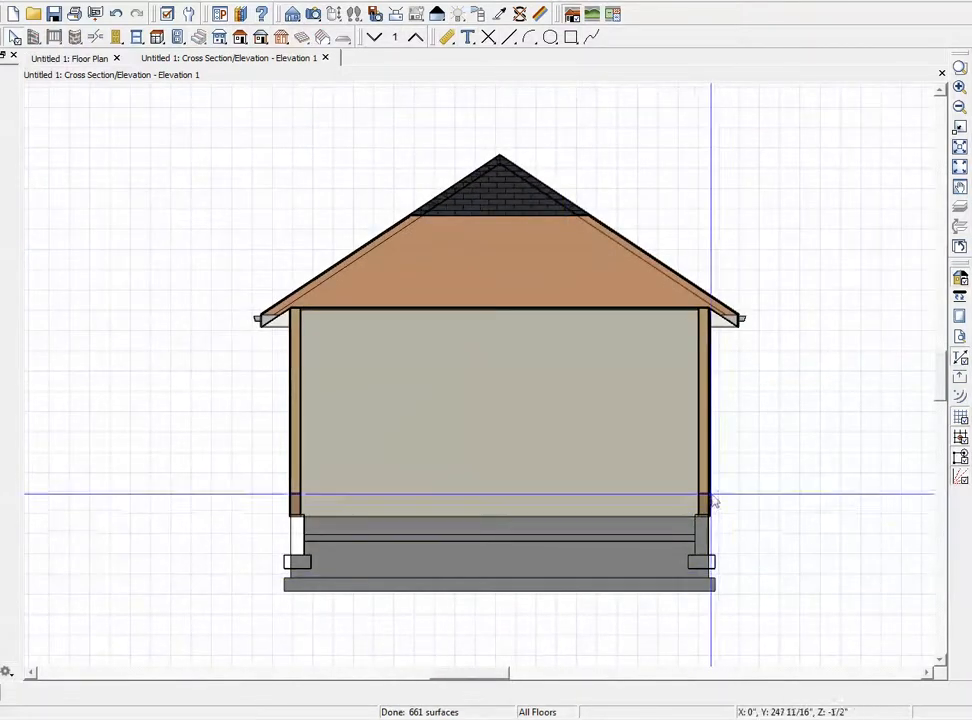
click(941, 74)
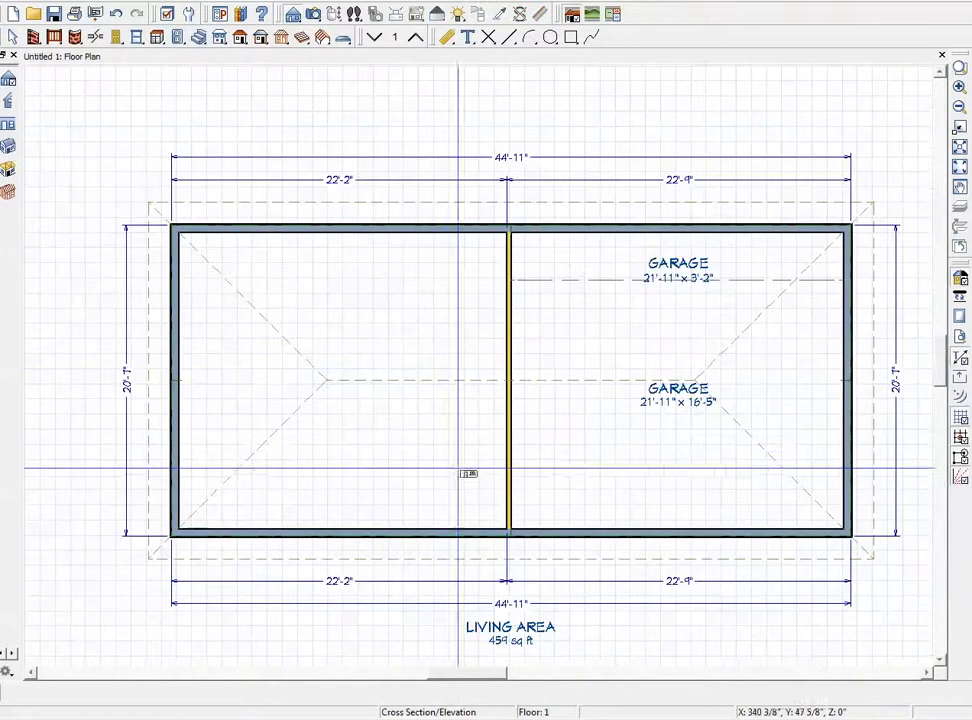
double_click(599, 433)
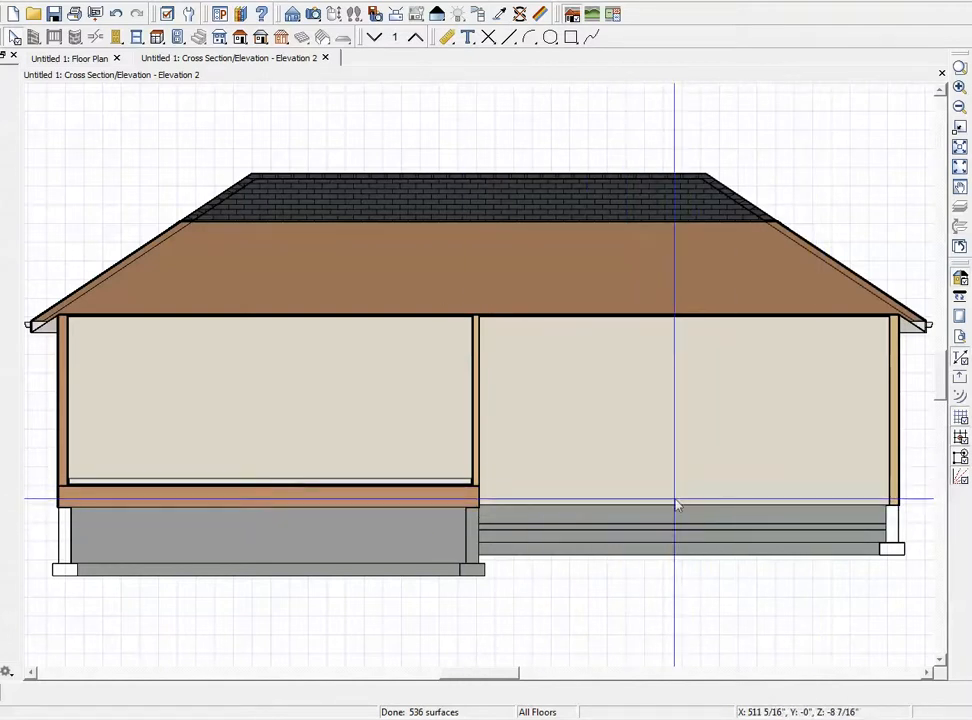
click(942, 75)
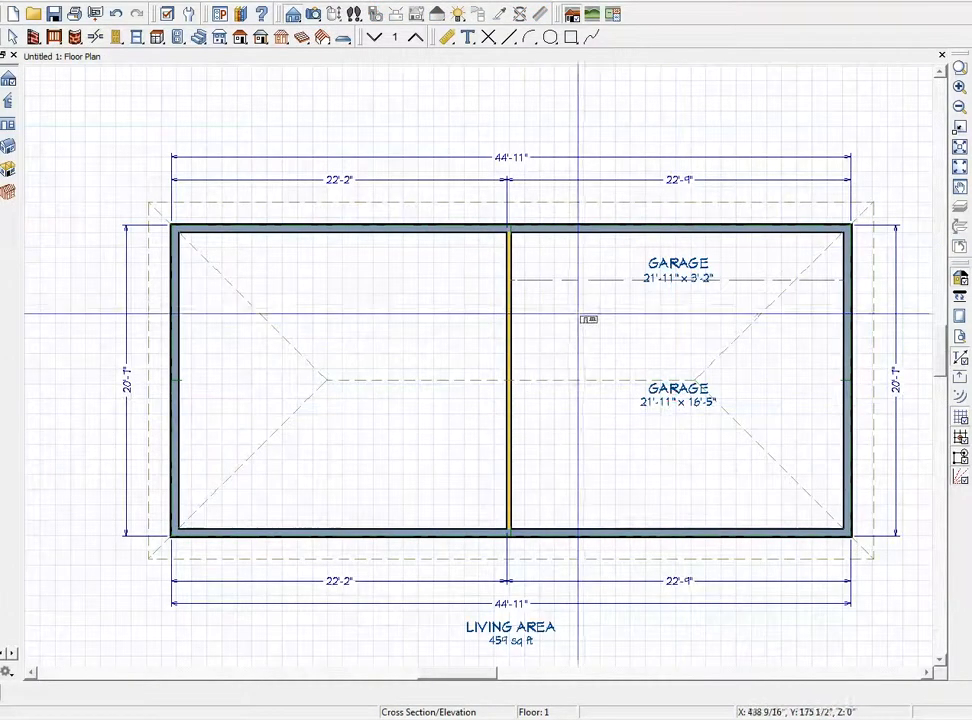
- Change the room type of the larger south garage room to Court
right_click(588, 335)
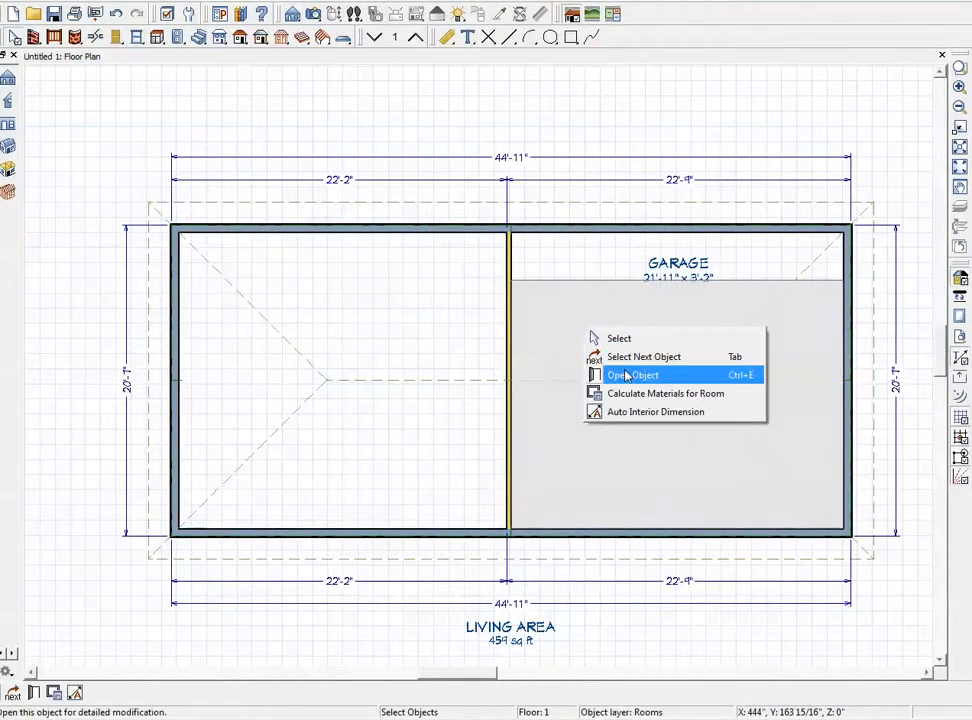
click(618, 374)
click(487, 128)
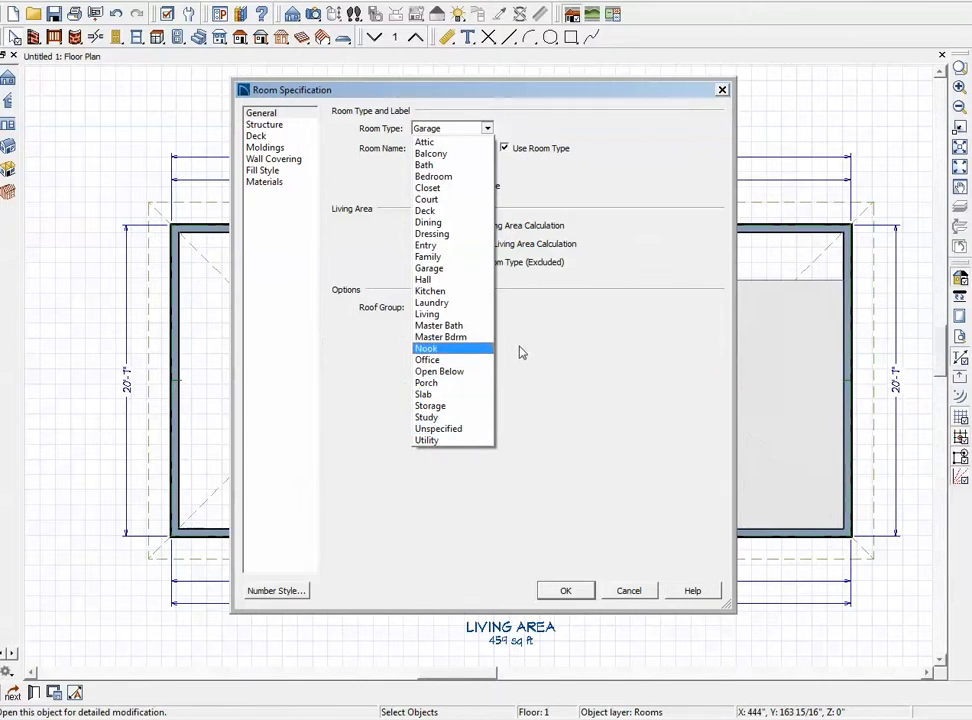
click(480, 199)
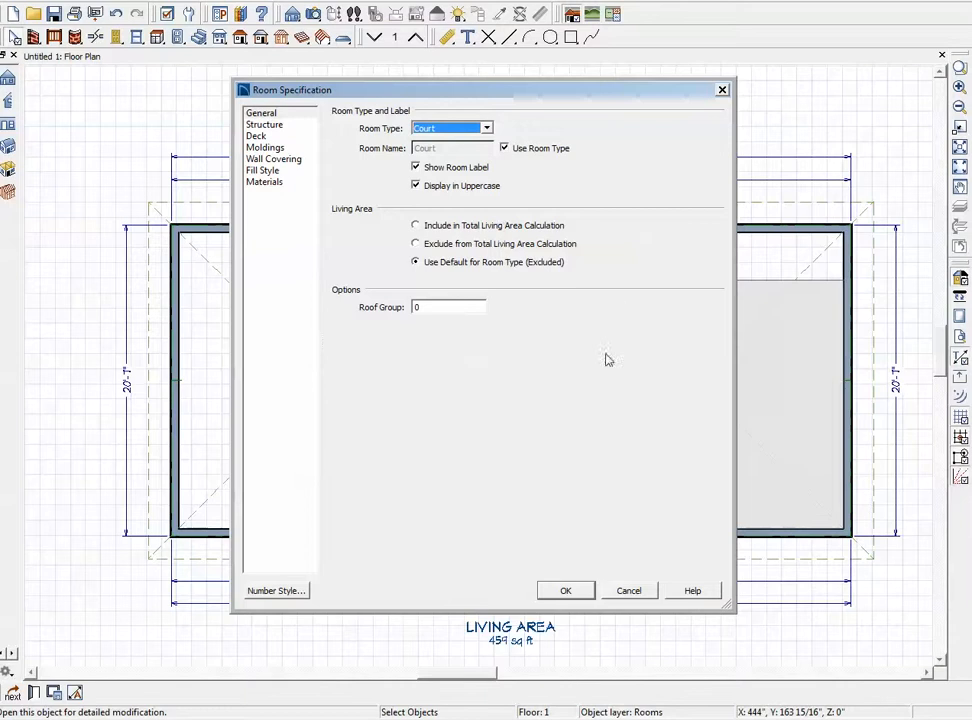
click(578, 590)
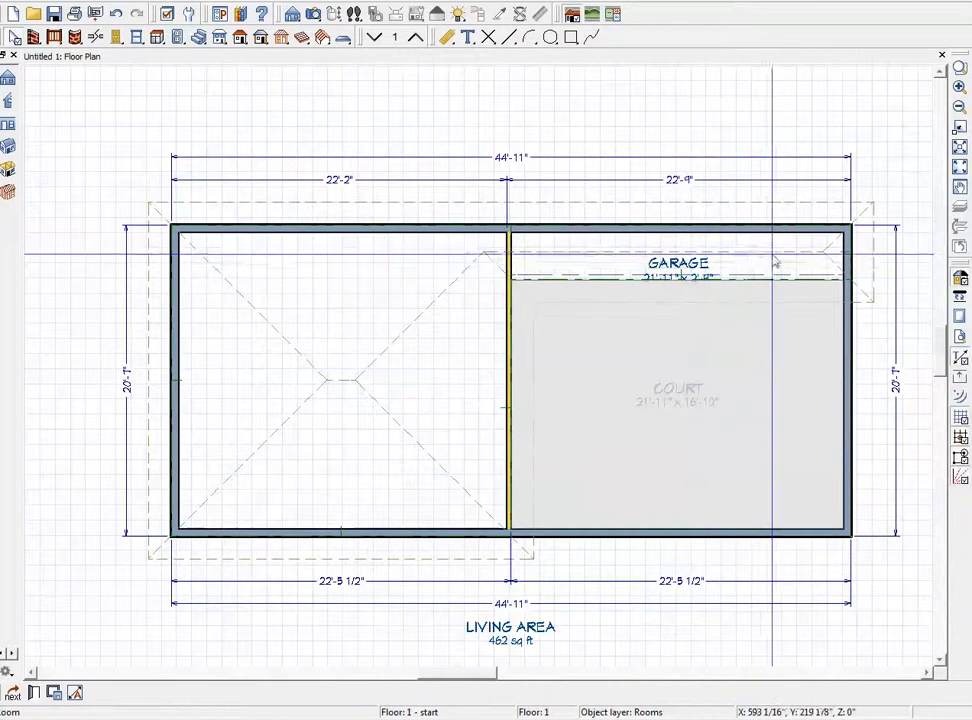
right_click(757, 266)
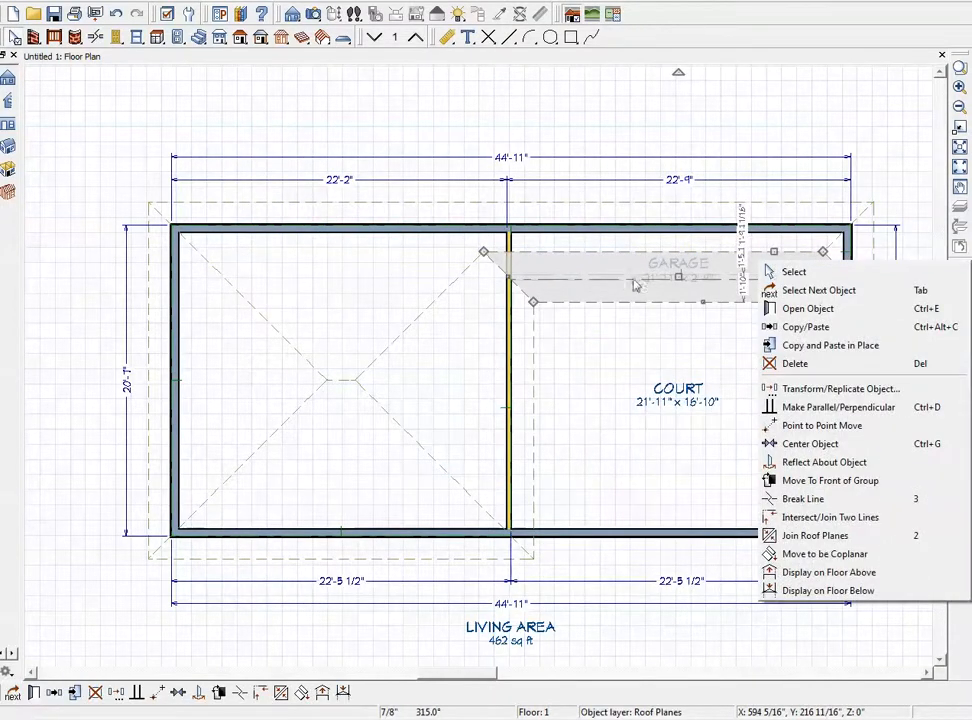
right_click(601, 265)
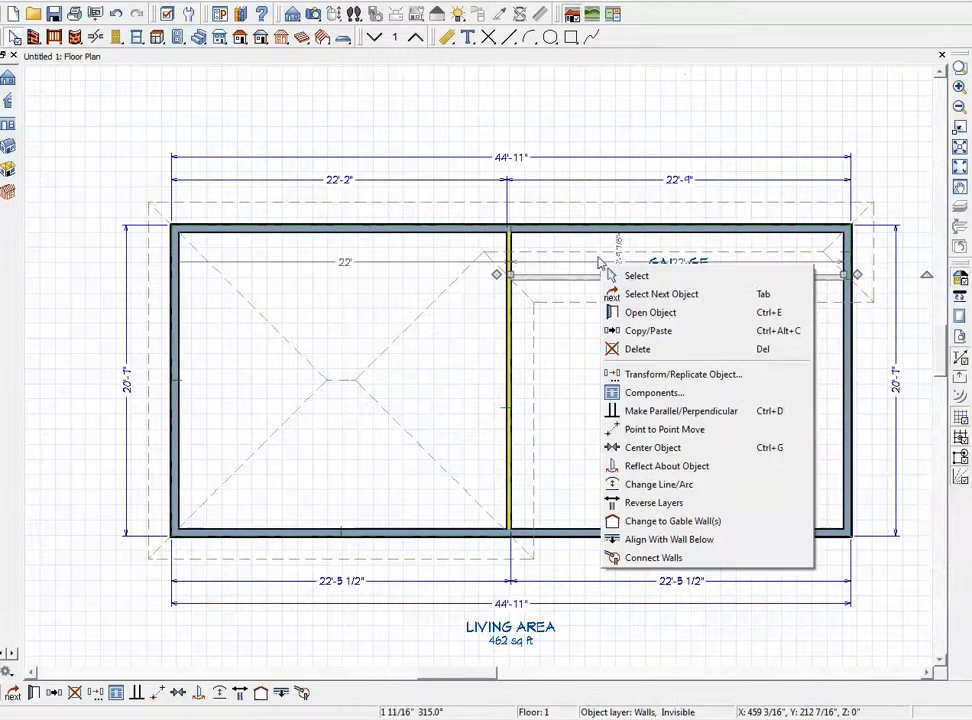
key(Escape)
- Enable the roof and the ceiling over the larger south Court room
right_click(584, 379)
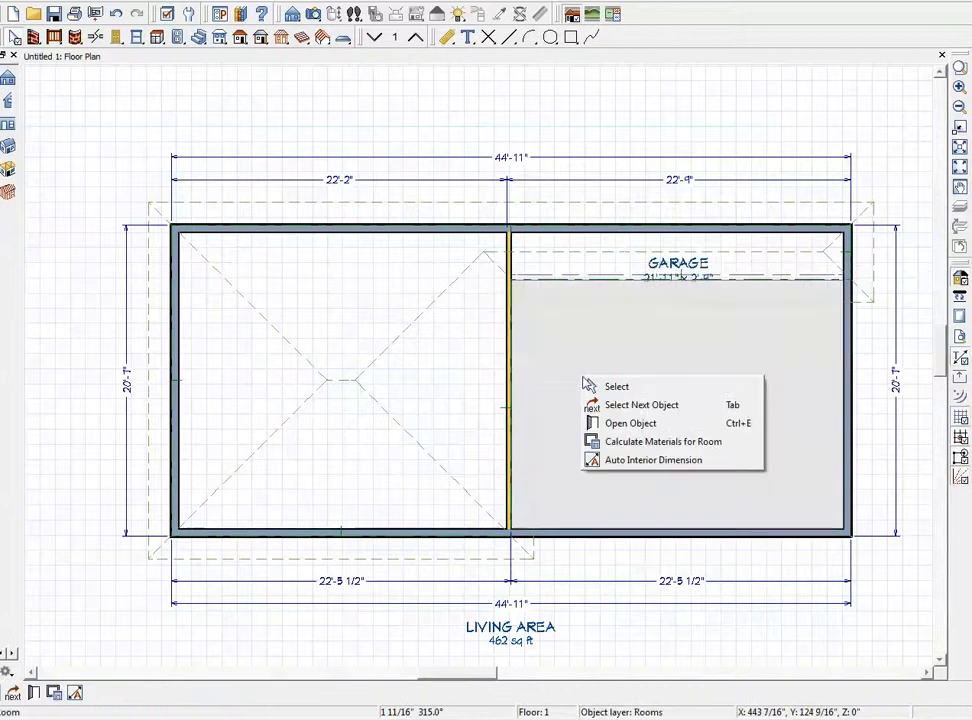
click(627, 424)
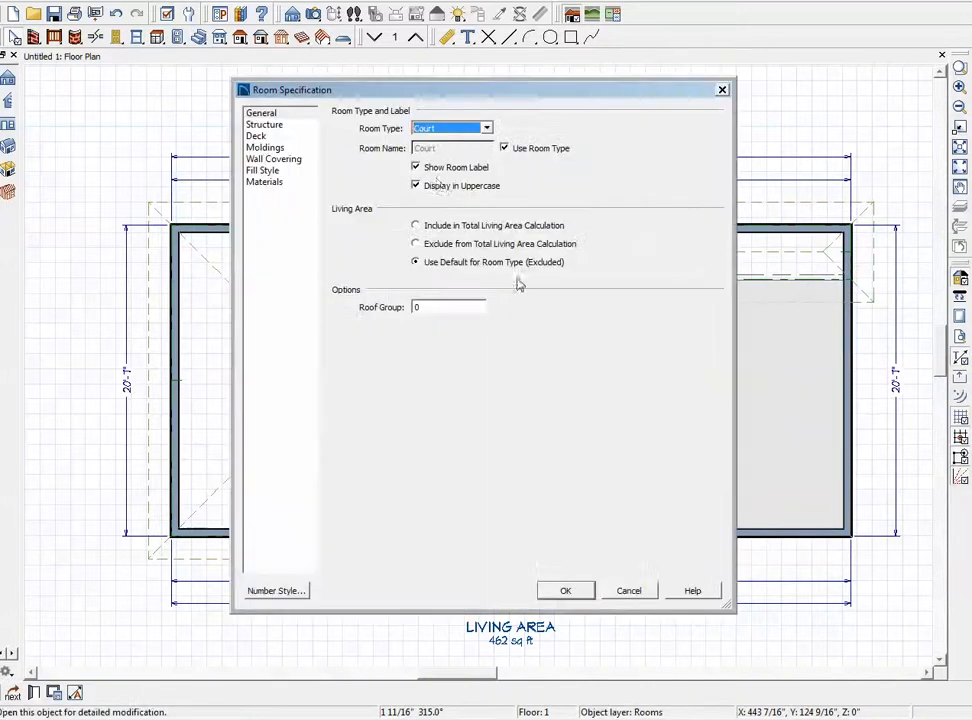
click(268, 126)
click(448, 382)
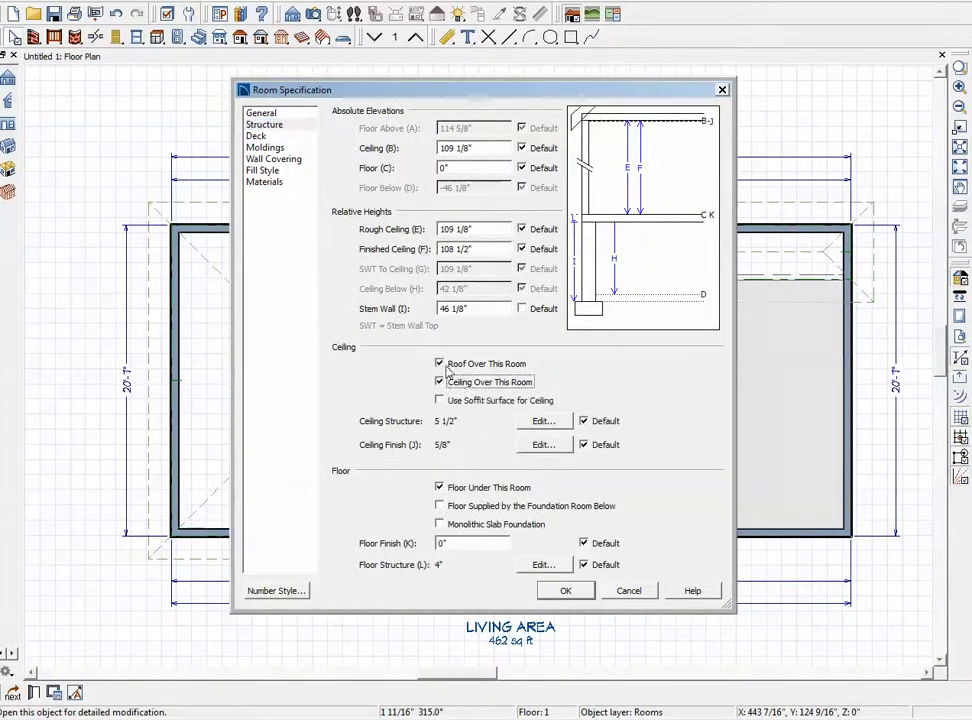
click(446, 367)
click(452, 382)
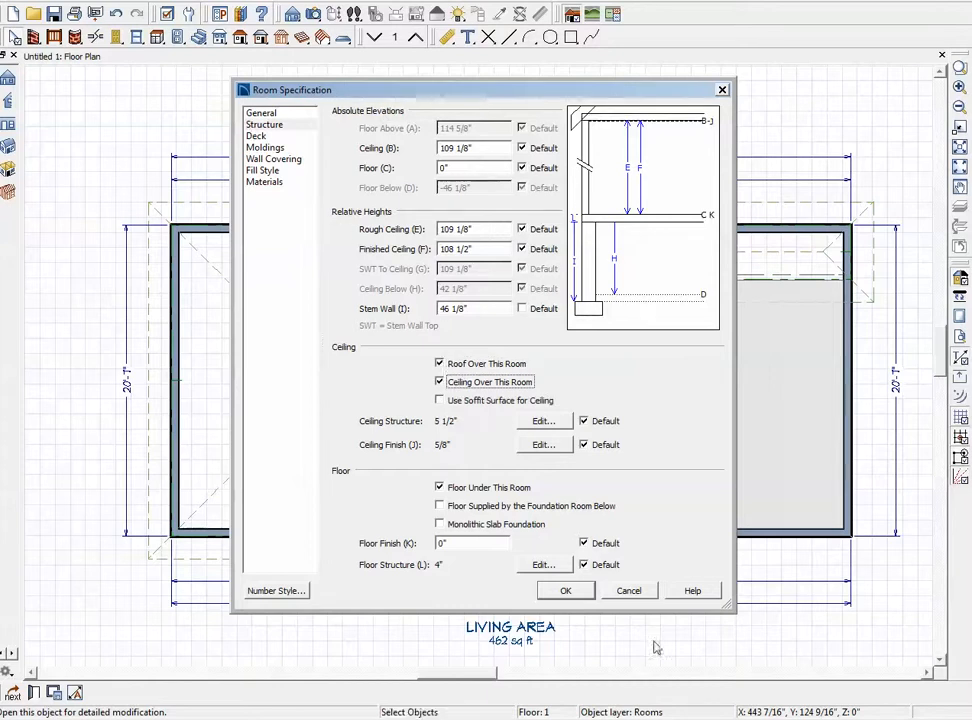
click(562, 590)
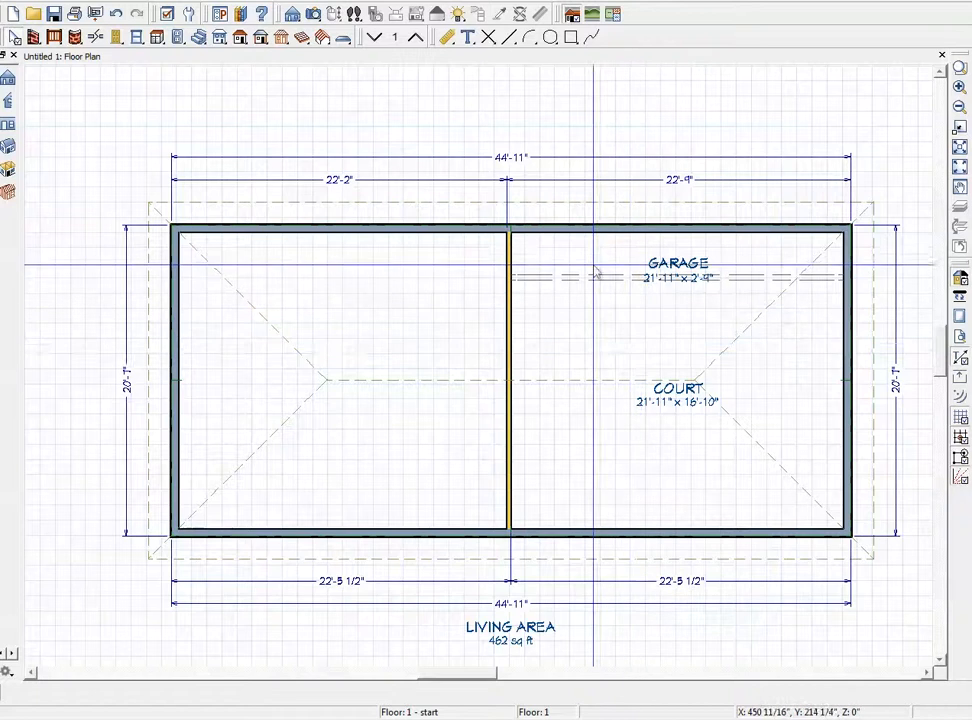
- Change the narrow north garage room's type to Court and enable the roof and ceiling over it
right_click(597, 276)
click(647, 306)
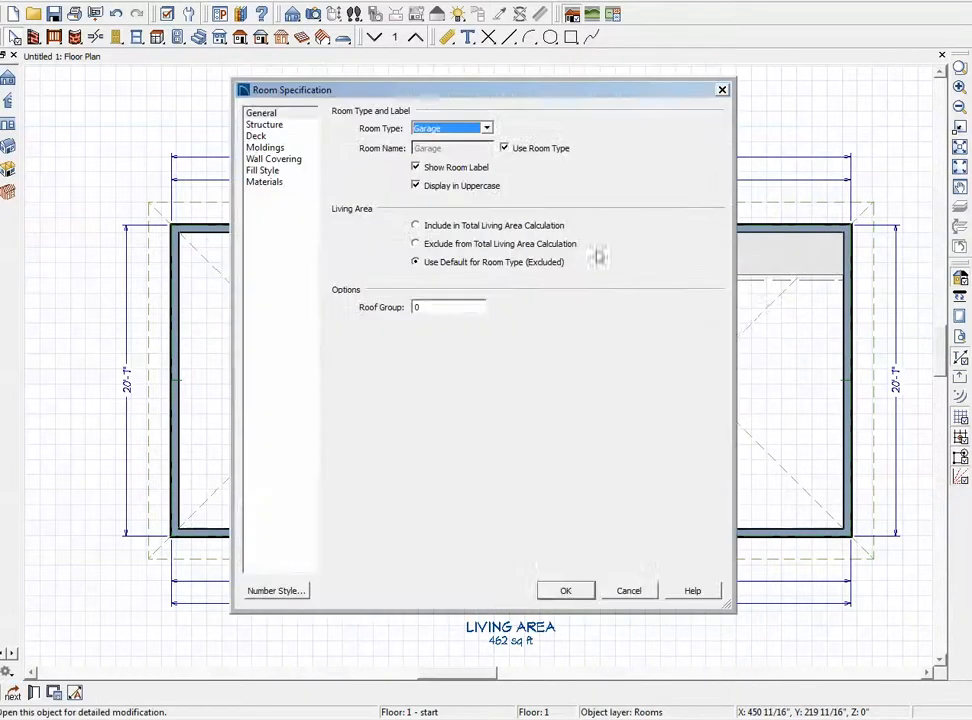
click(488, 130)
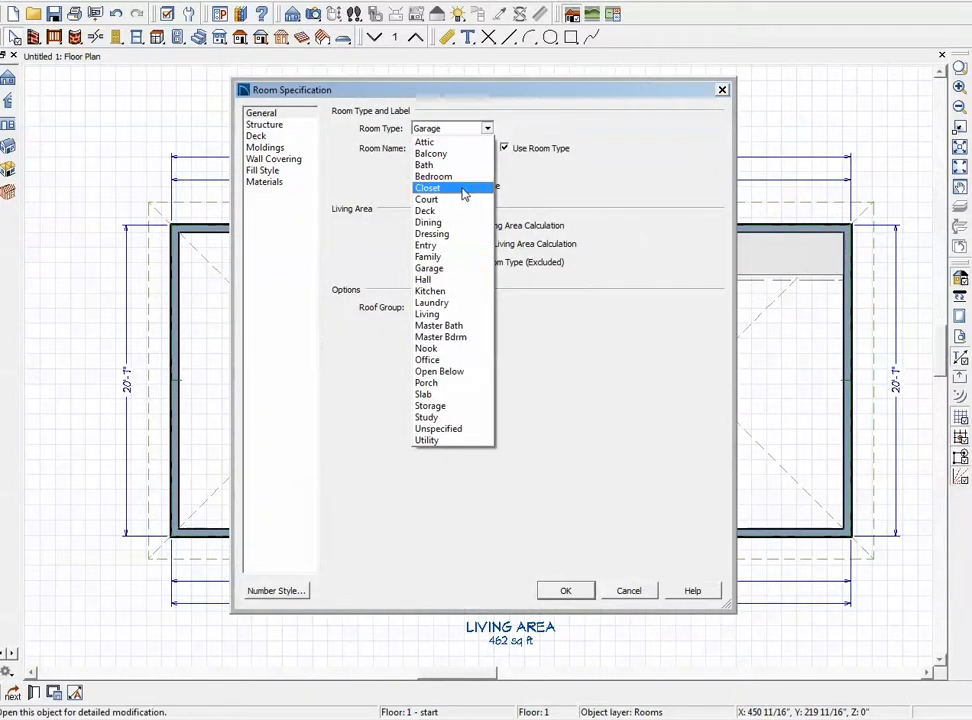
click(430, 199)
click(272, 126)
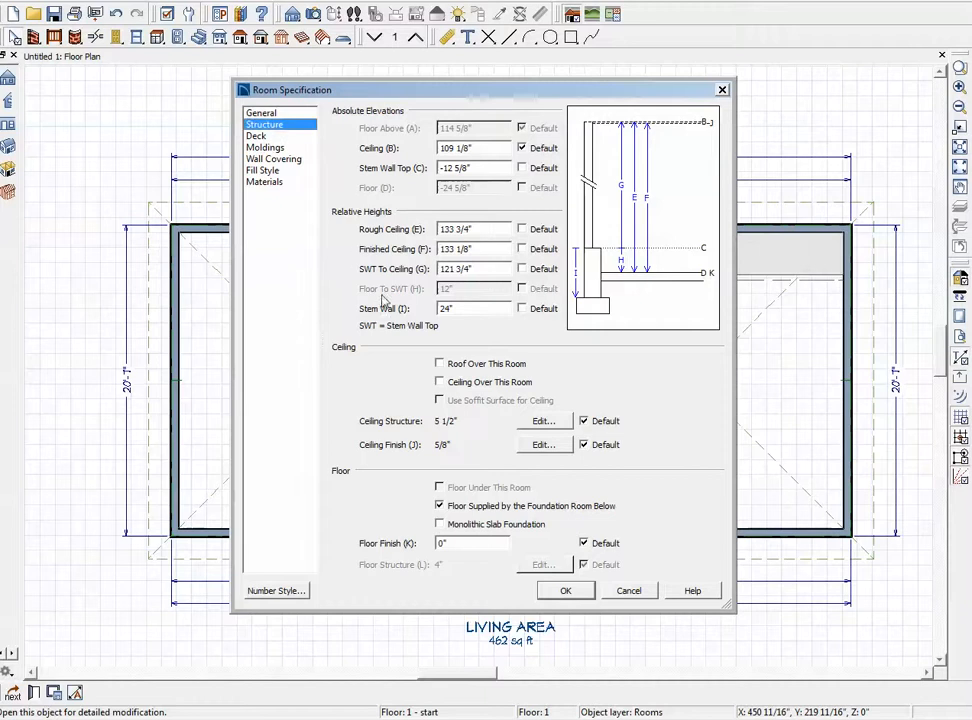
click(446, 383)
click(448, 367)
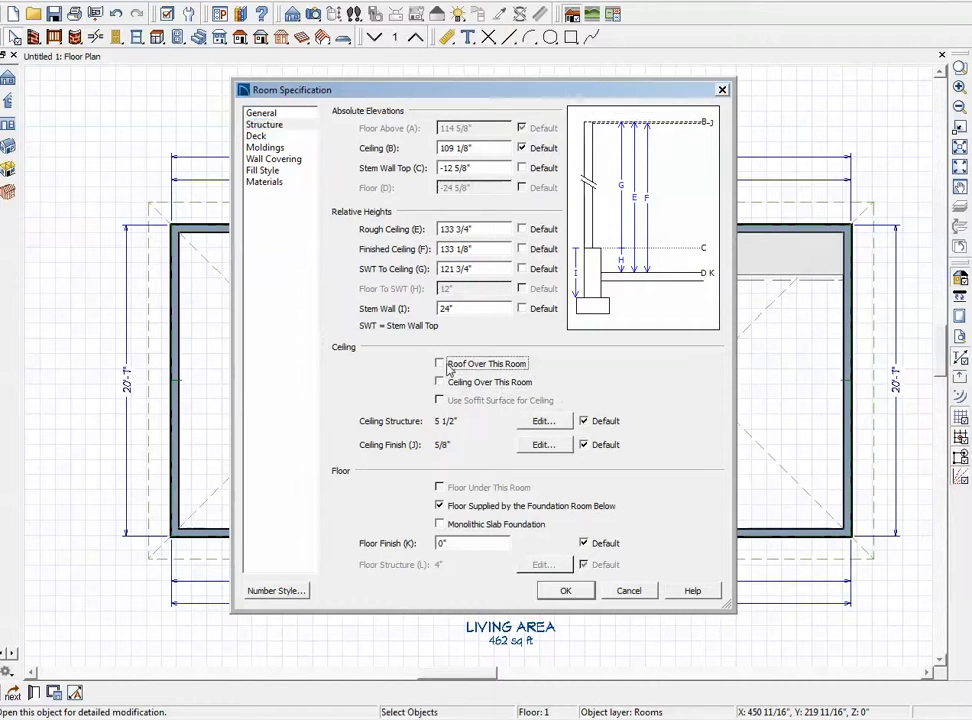
click(448, 367)
click(447, 382)
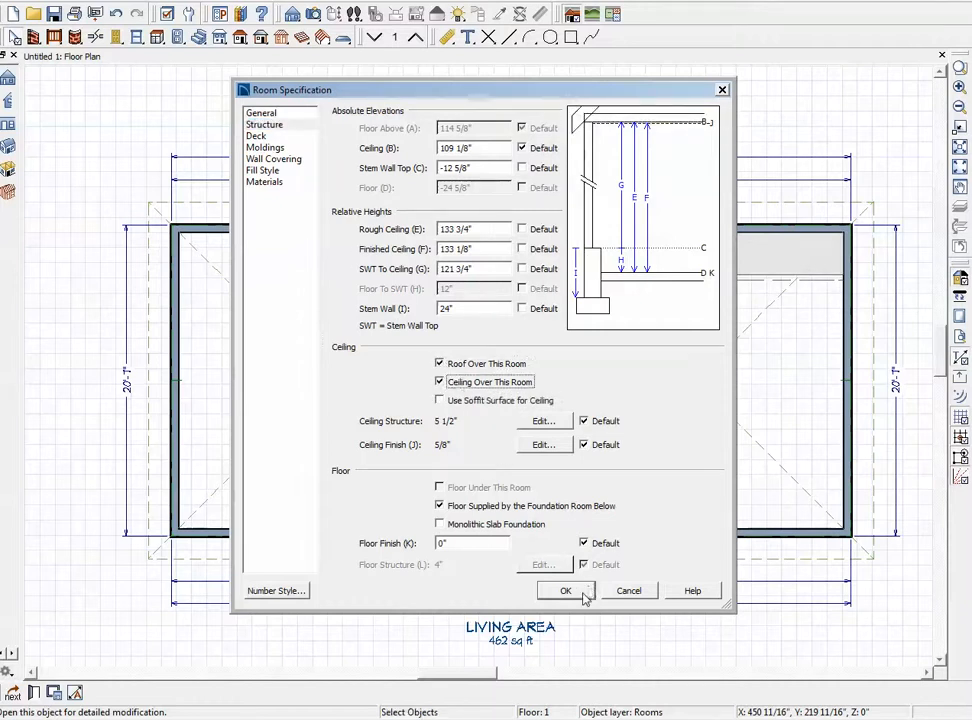
click(584, 594)
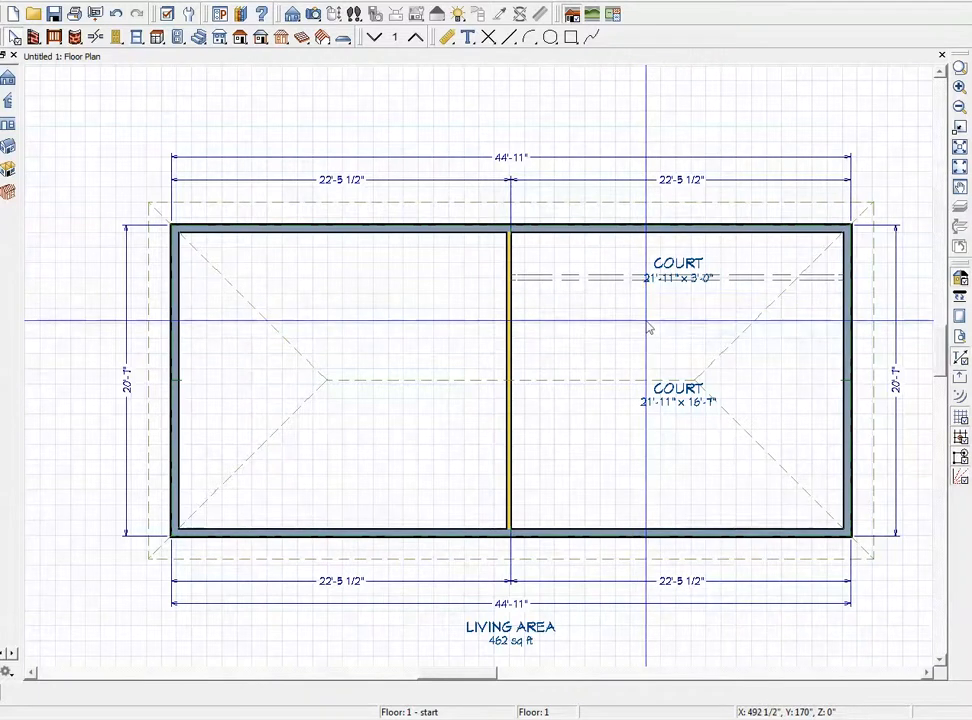
double_click(648, 328)
click(264, 124)
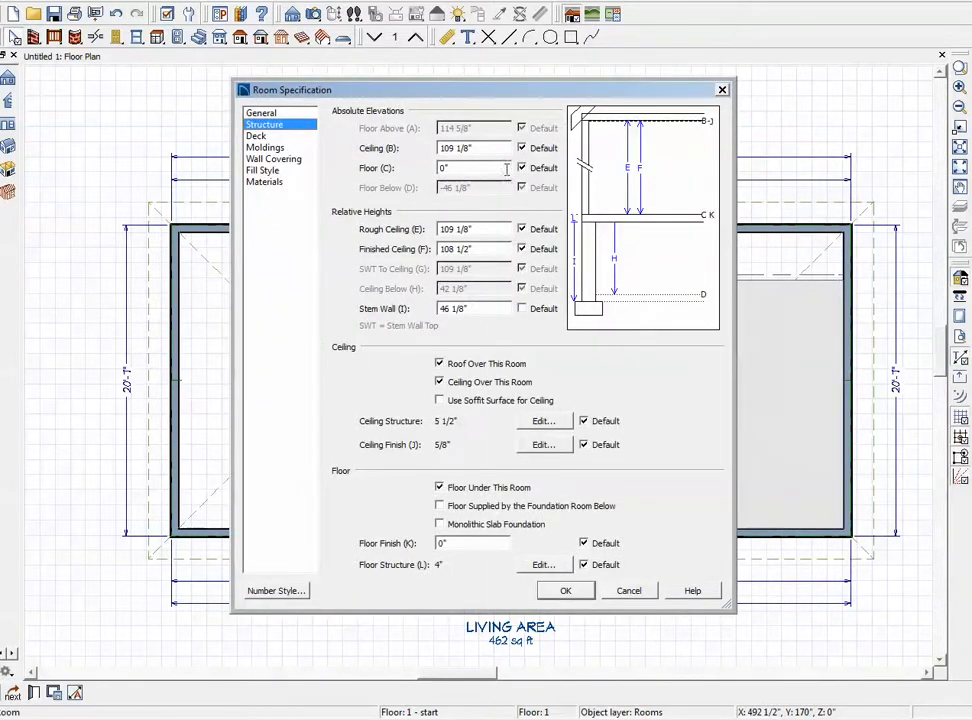
click(628, 591)
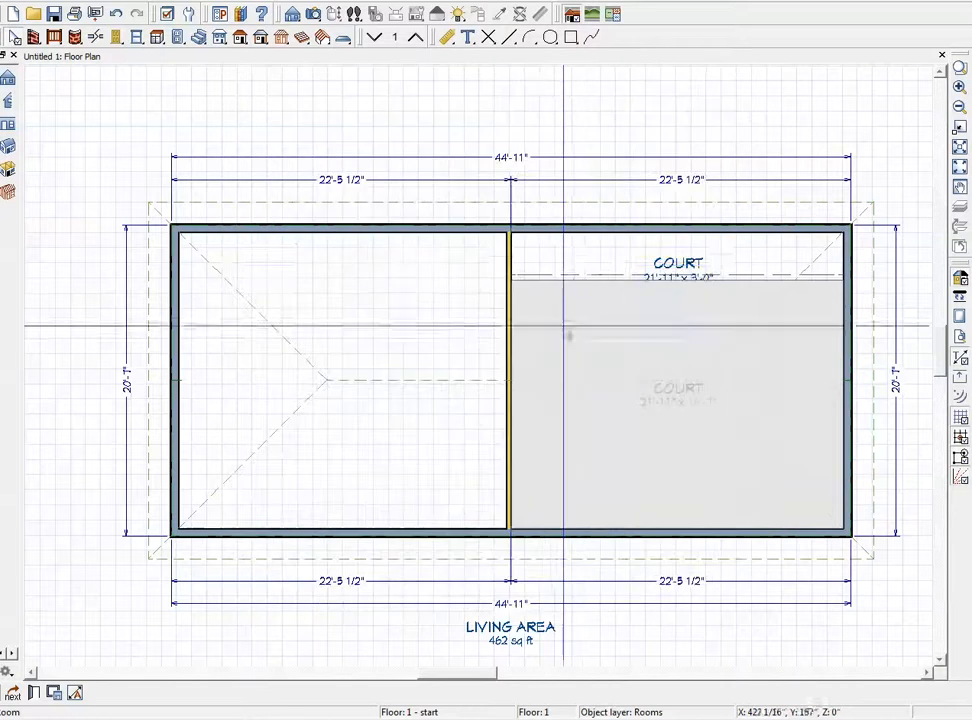
- Give the narrow north Court room the custom room name "garage" instead of its room type name
double_click(563, 264)
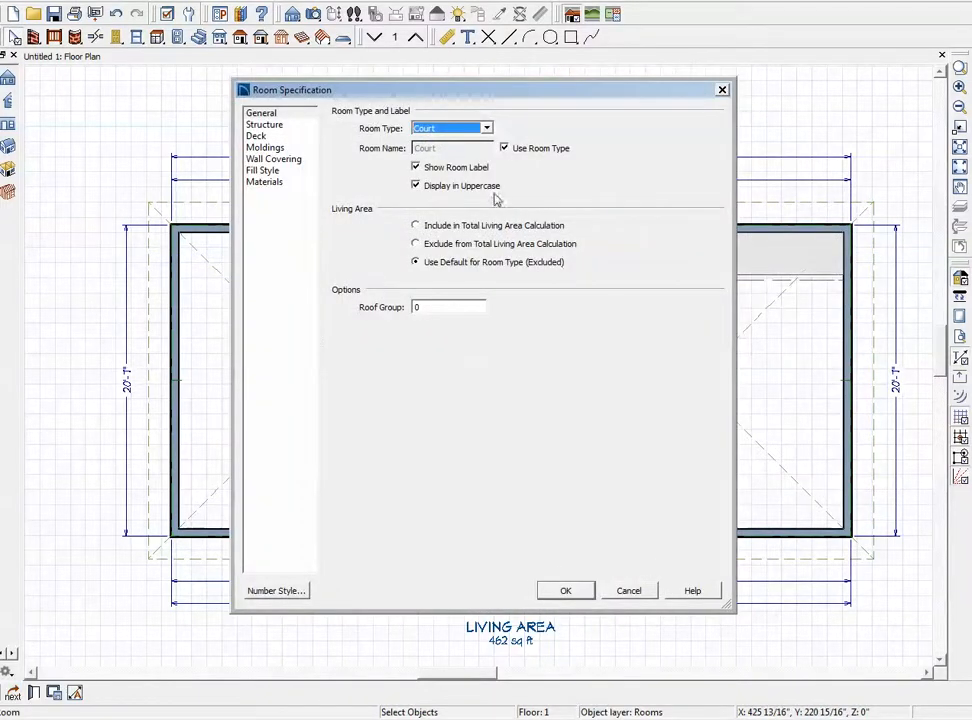
click(503, 148)
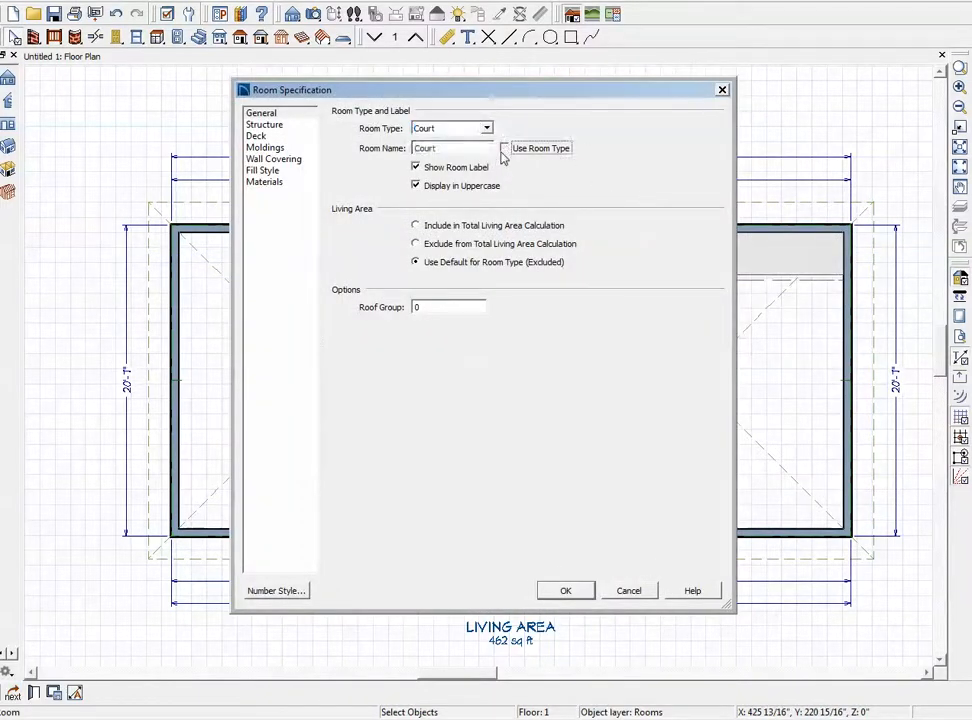
double_click(425, 148)
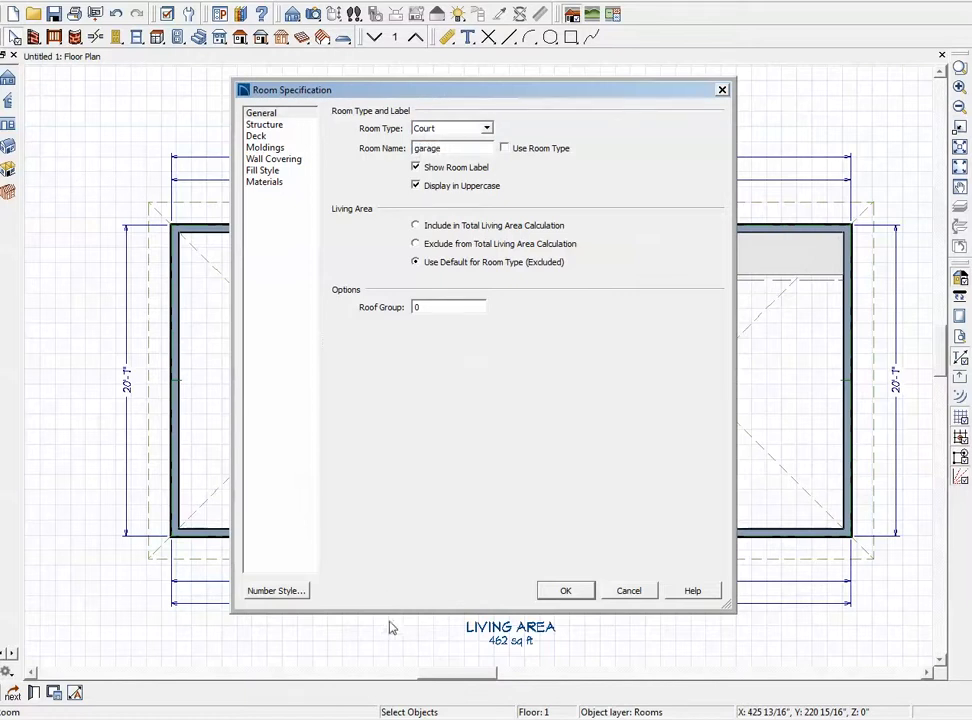
click(565, 590)
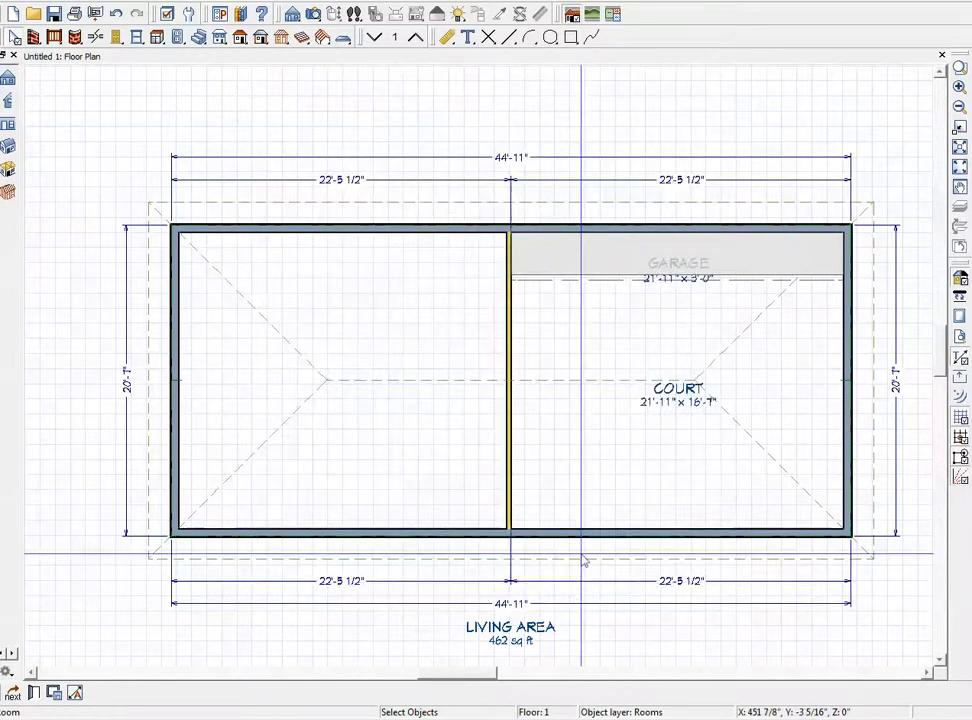
- Give the larger south Court room the custom room name "gsrage" instead of its room type name
double_click(640, 450)
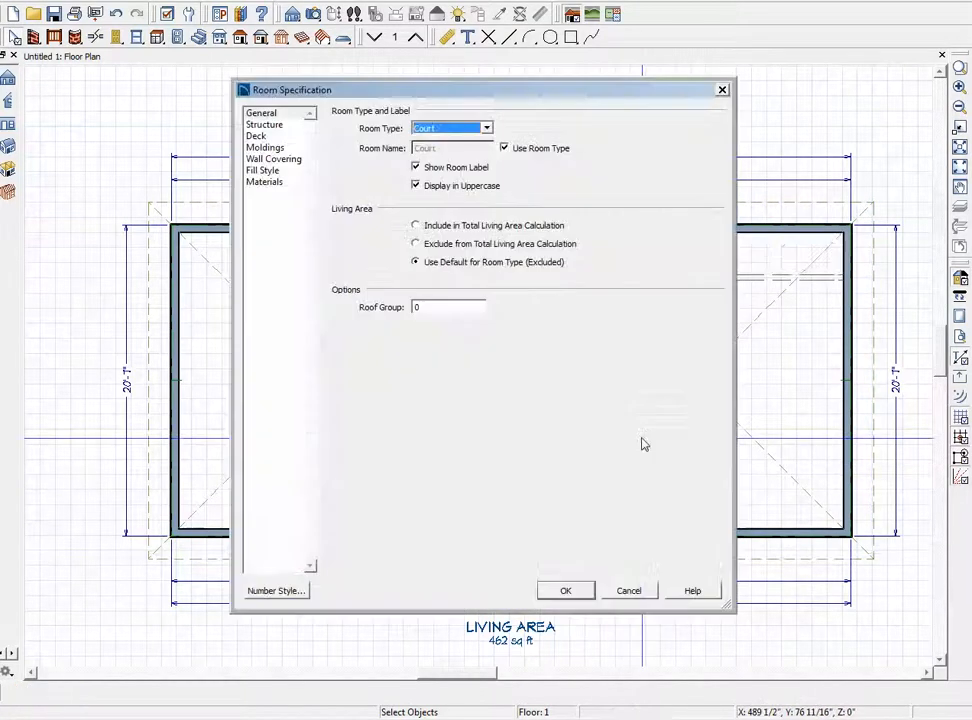
click(503, 148)
double_click(480, 147)
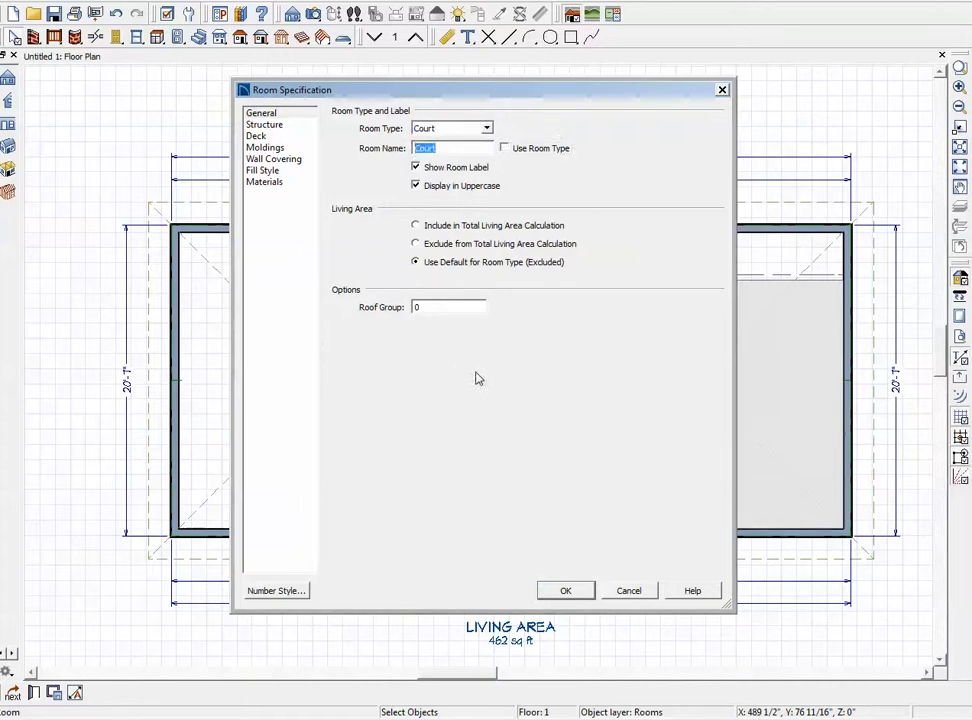
text(garage)
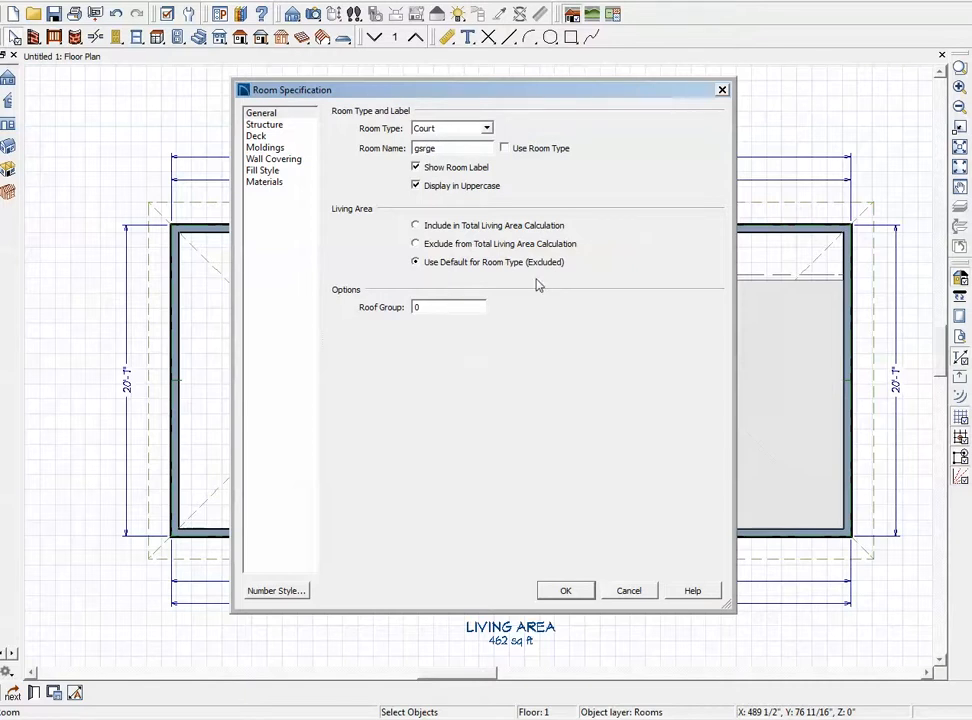
click(566, 591)
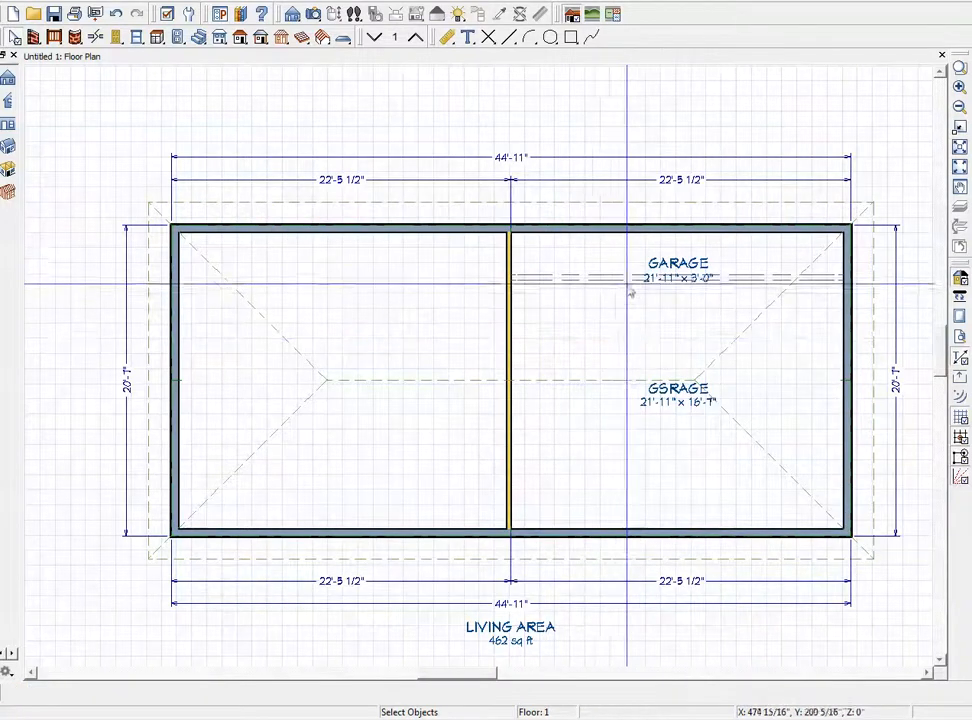
- Override the default floor elevation of the larger south garage room and set it to -6"
double_click(595, 333)
click(268, 124)
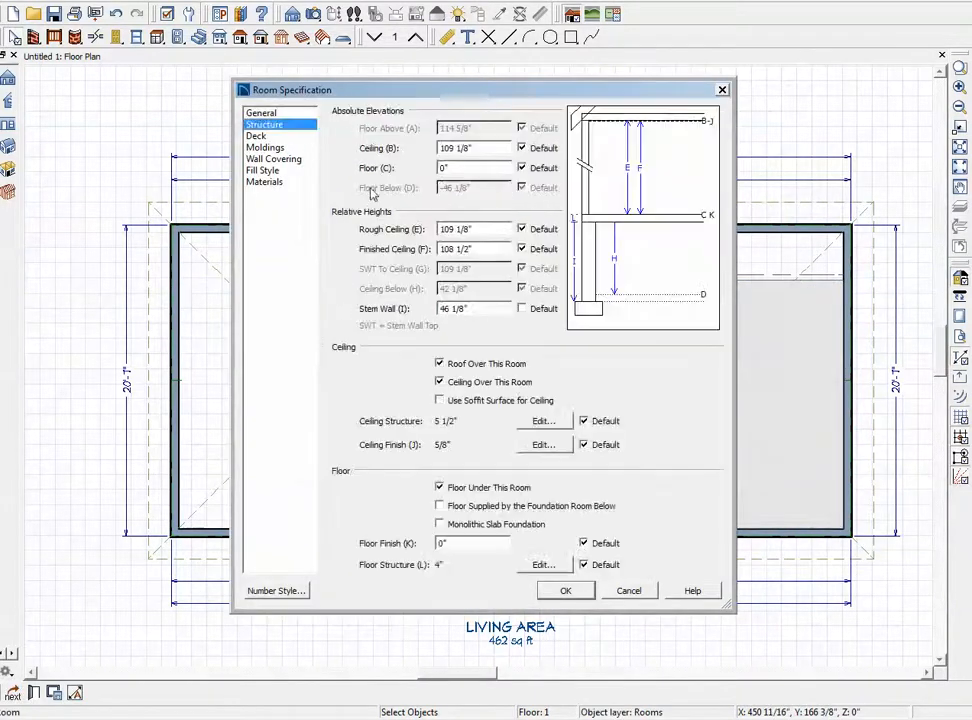
click(521, 167)
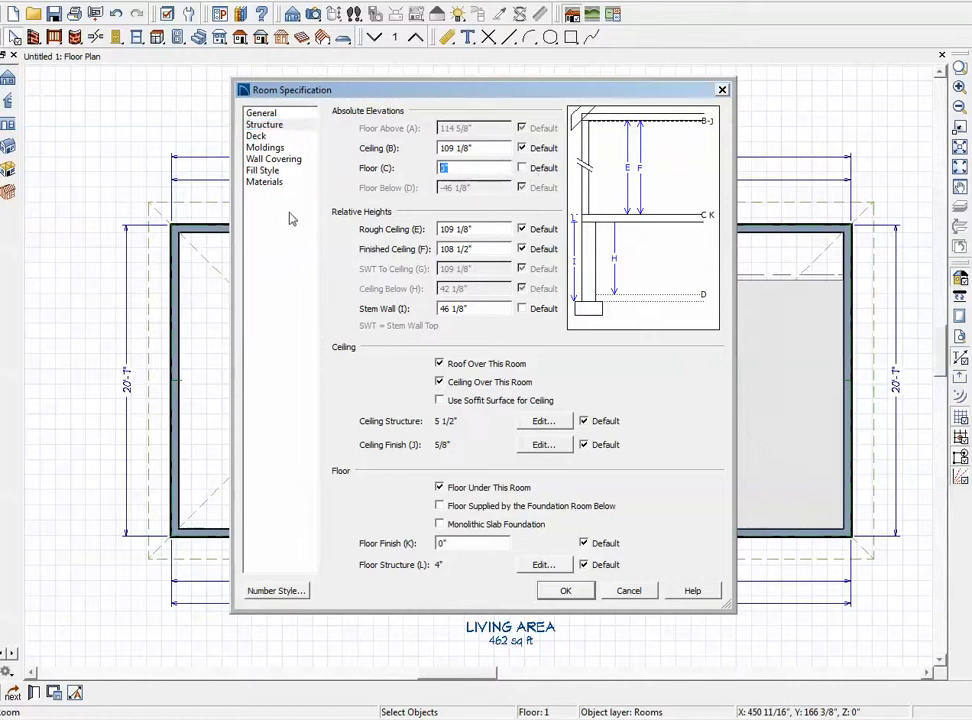
text(-8)
click(566, 590)
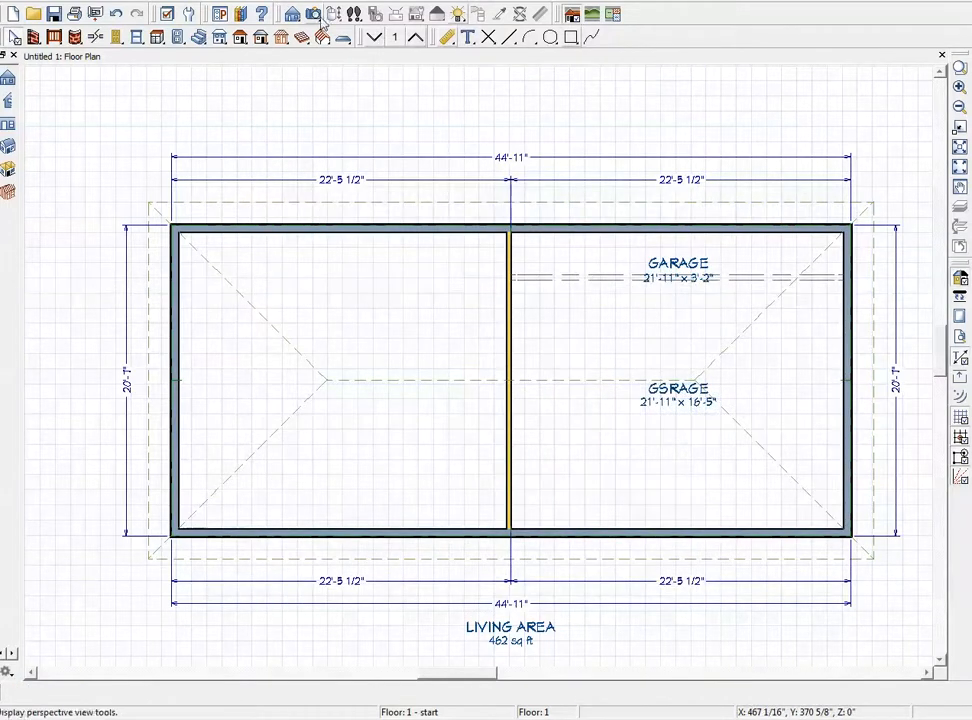
- Examine the floor step between the two garage rooms in a cross section looking west, closing the view and returning to object selection
click(292, 15)
drag(737, 366, 356, 366)
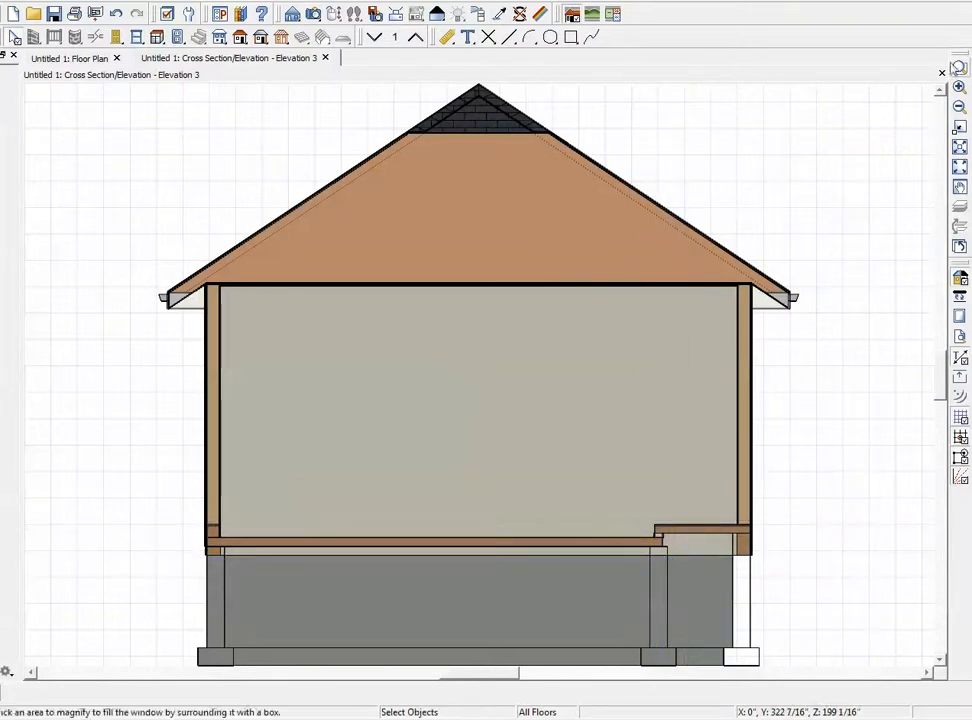
click(942, 73)
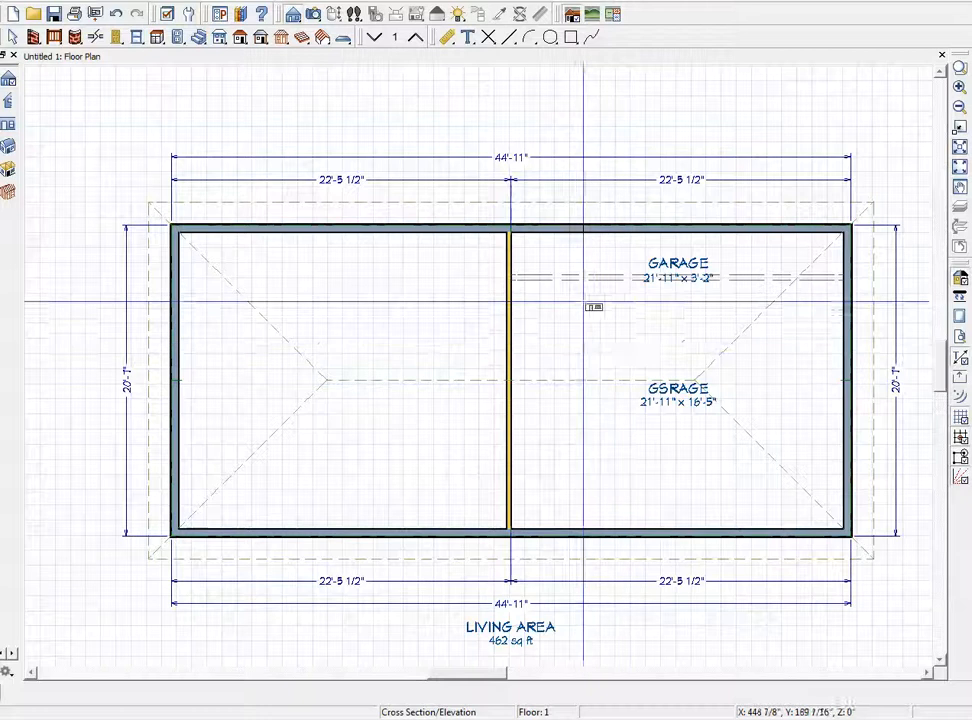
key(space)
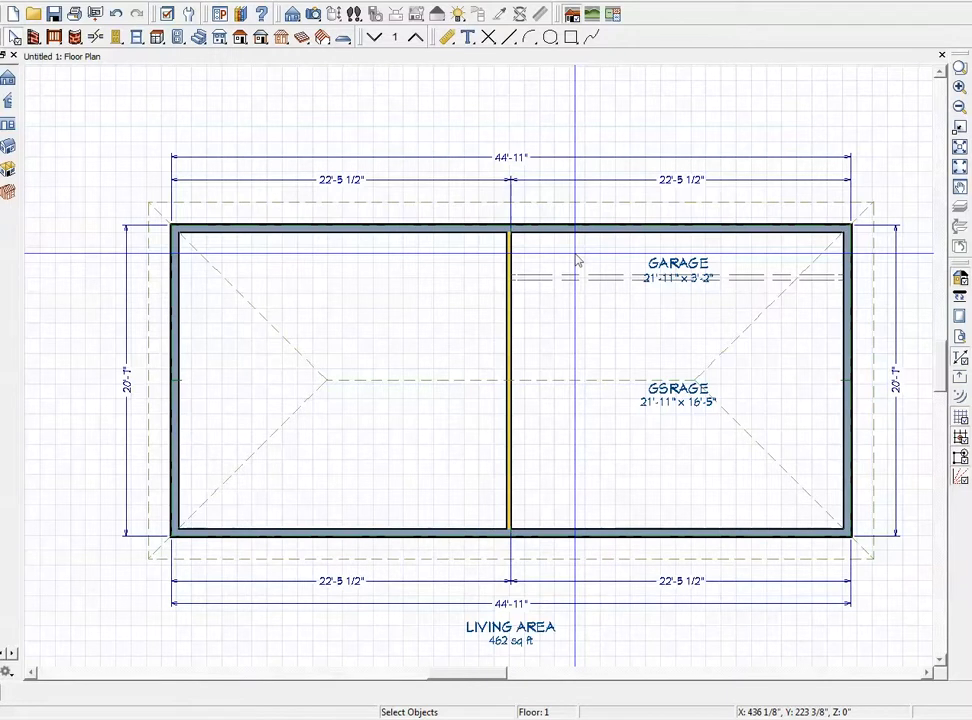
- Review the floor elevation and structure settings of the larger south garage room
double_click(597, 326)
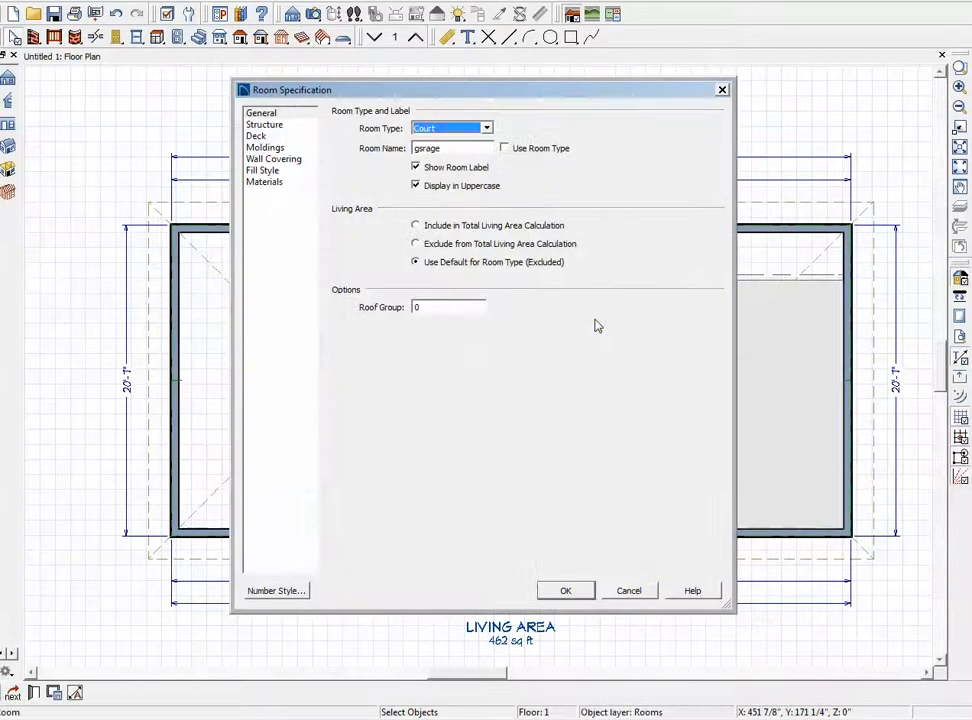
click(262, 125)
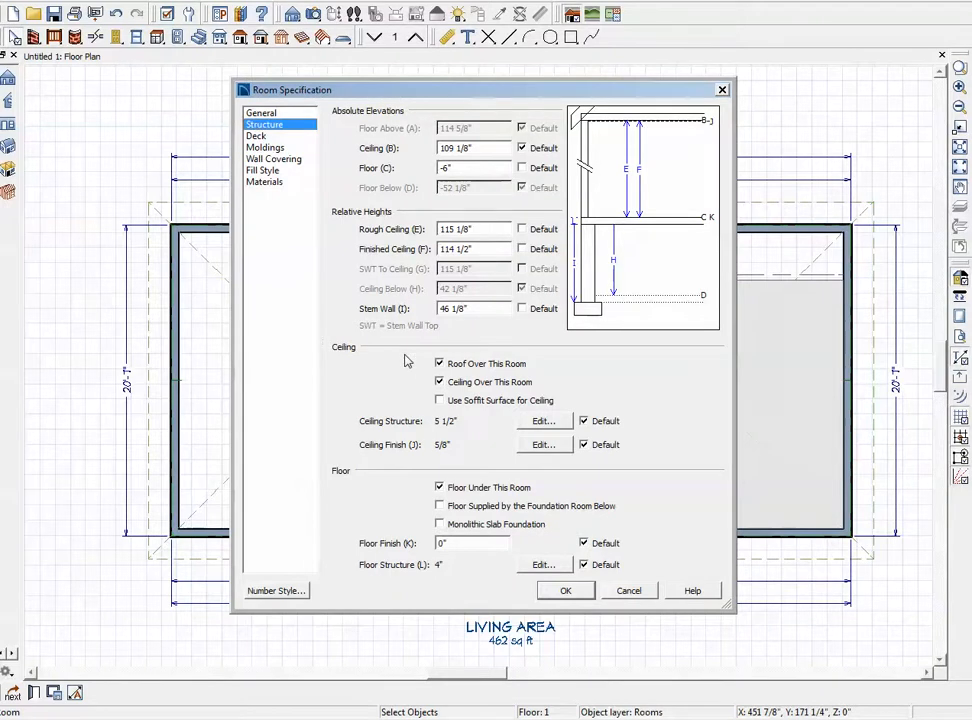
drag(458, 168, 399, 160)
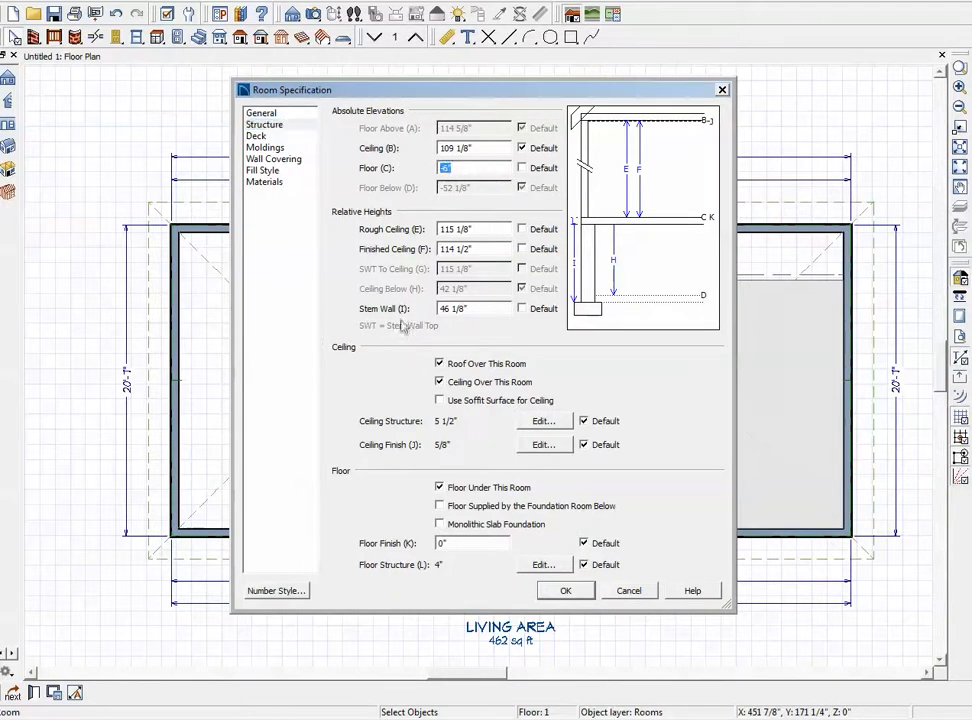
click(585, 593)
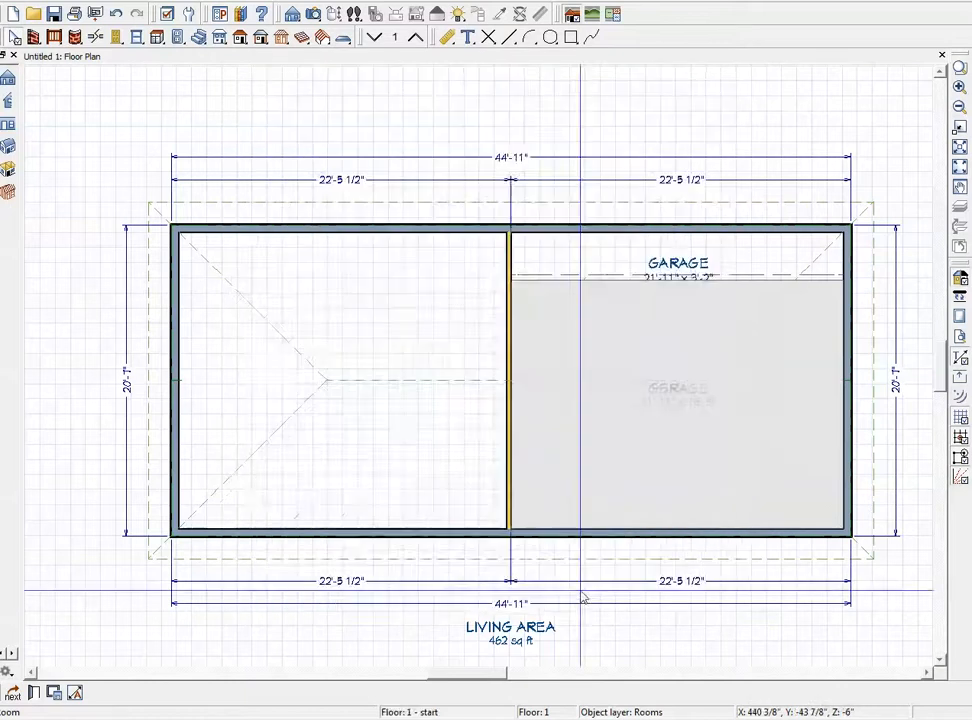